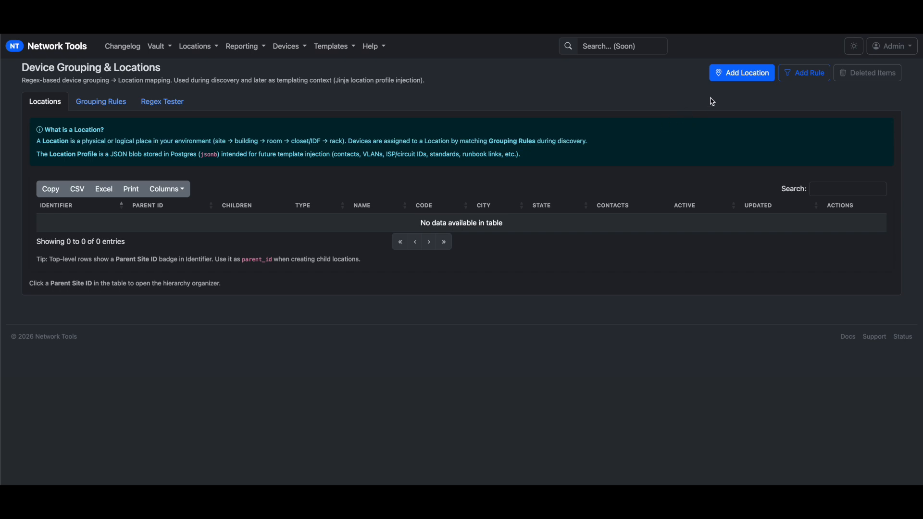
# Open the Add Location form on its Basics tab
pyautogui.click(740, 80)
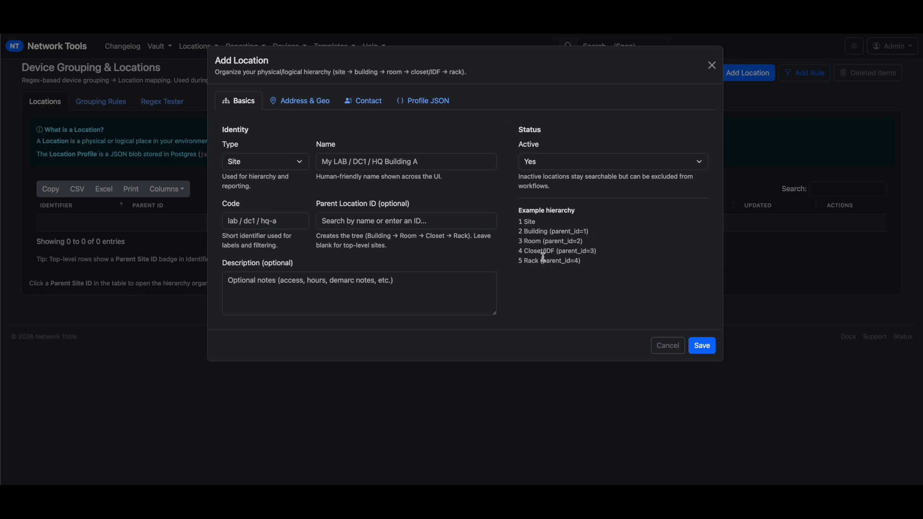
# Name the new Site location 'Master Lab', leaving Parent Location ID blank
pyautogui.click(356, 167)
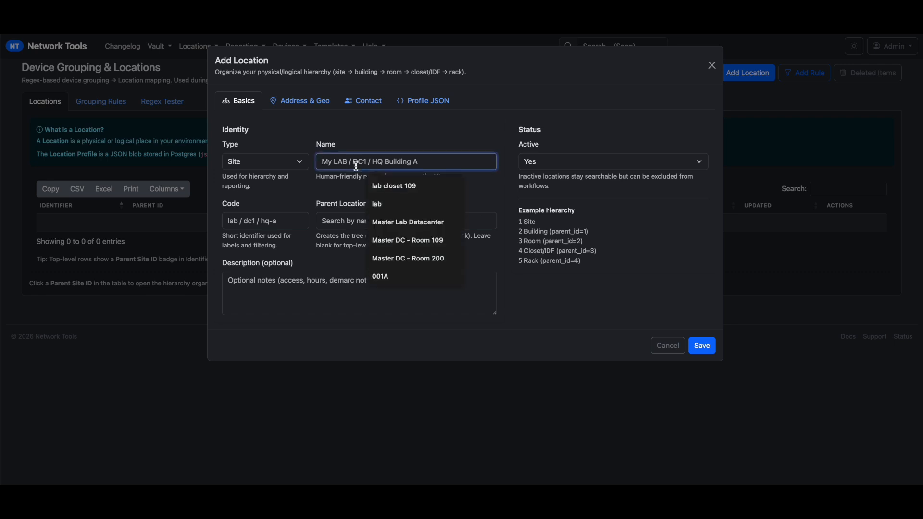
pyautogui.write('Maste')
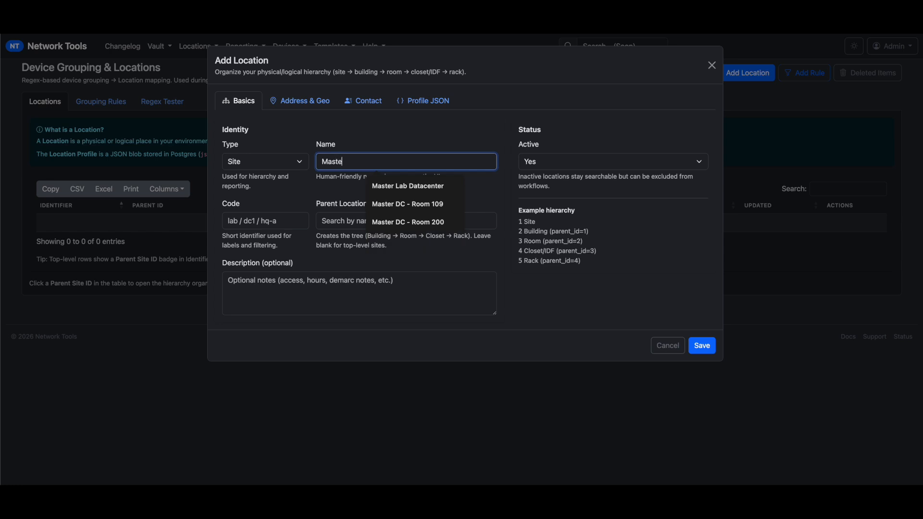
pyautogui.write('r Lab')
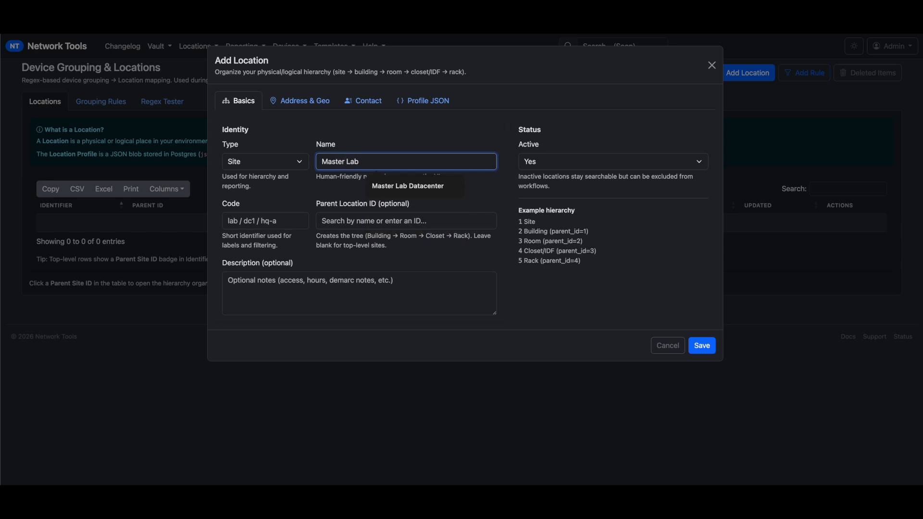
pyautogui.click(382, 246)
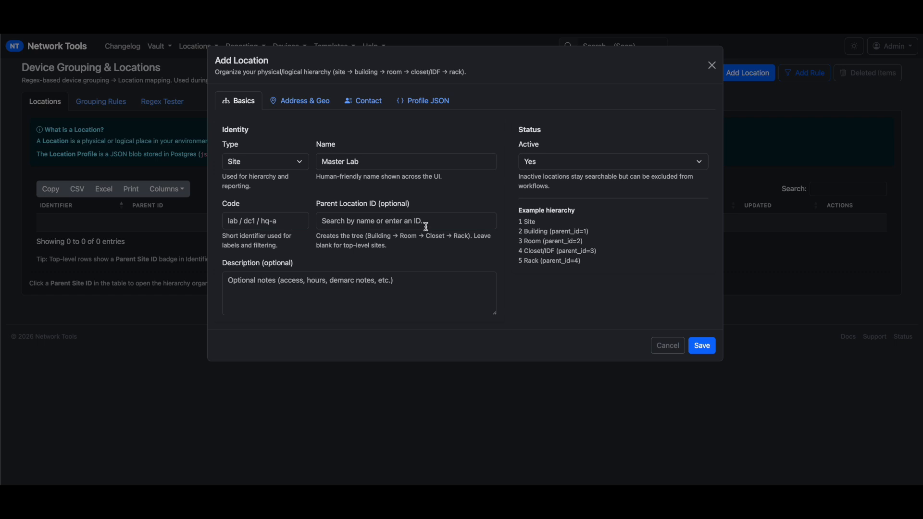
pyautogui.tripleClick(377, 204)
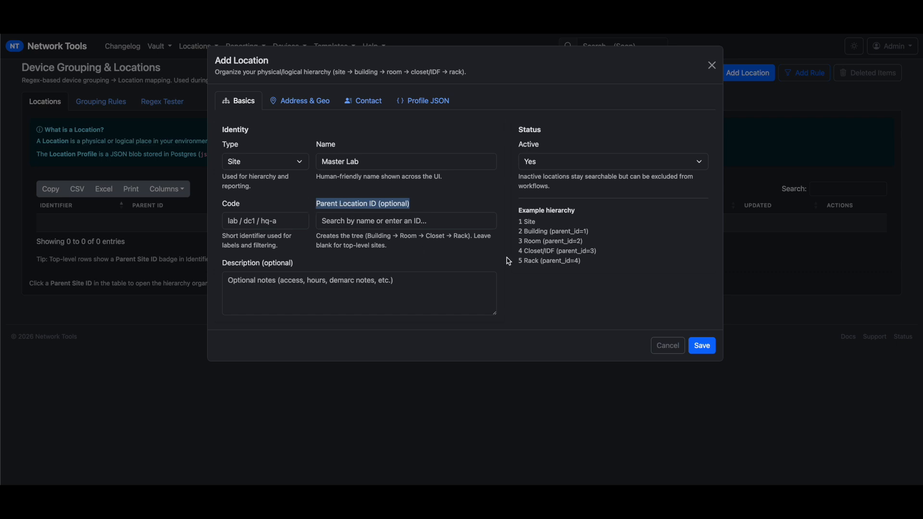
pyautogui.click(195, 245)
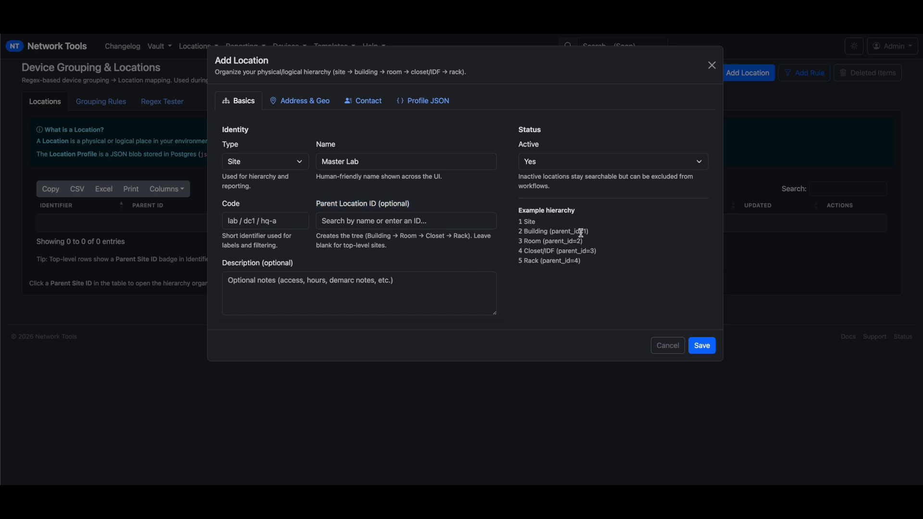
pyautogui.moveTo(592, 234); pyautogui.dragTo(530, 235)
# Fill in the suggested street address and set the city to MegaByte
pyautogui.click(294, 104)
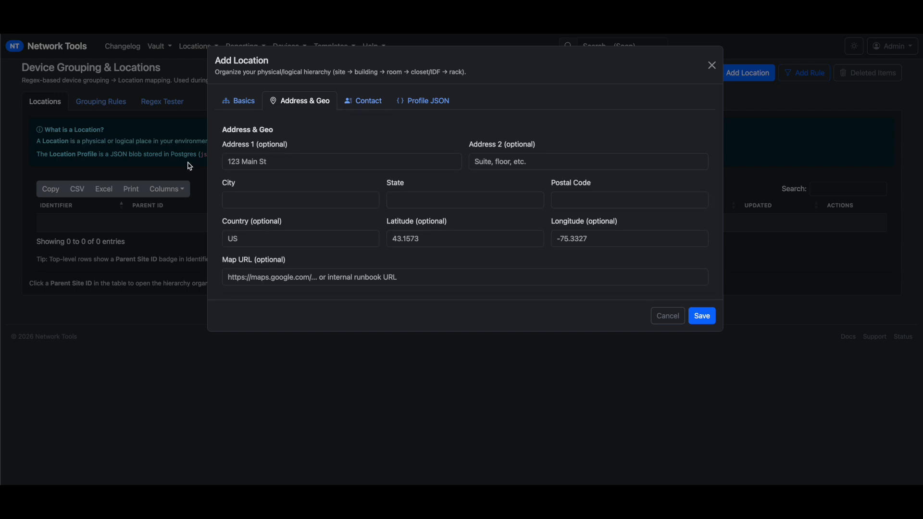
pyautogui.click(255, 163)
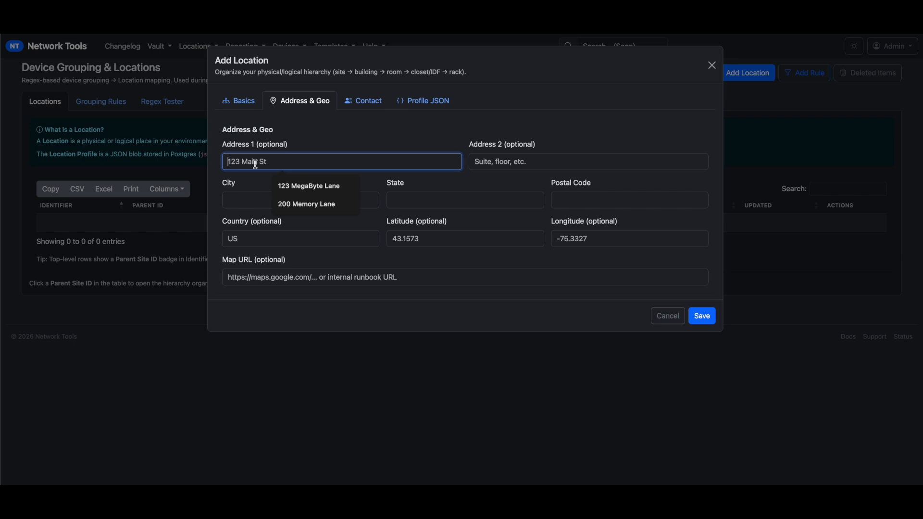
pyautogui.press('Down')
pyautogui.press('Return')
pyautogui.click(253, 198)
pyautogui.click(304, 225)
# Set state NY, country United States and postal code 12345
pyautogui.click(416, 203)
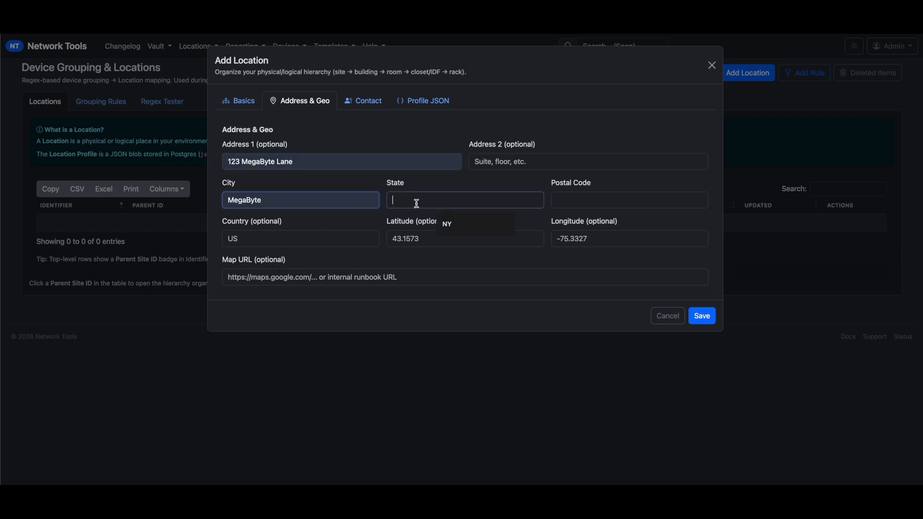
pyautogui.click(446, 225)
pyautogui.click(336, 238)
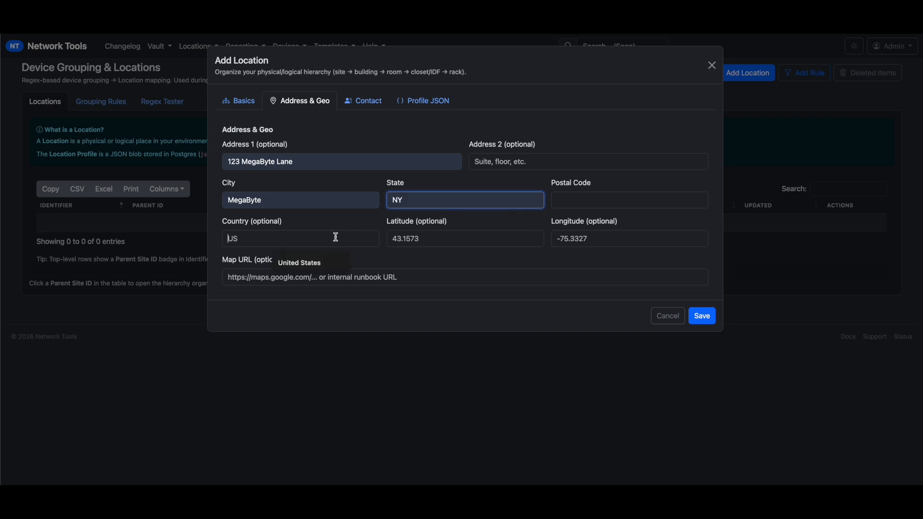
pyautogui.click(323, 262)
pyautogui.click(596, 201)
pyautogui.click(615, 227)
pyautogui.click(351, 102)
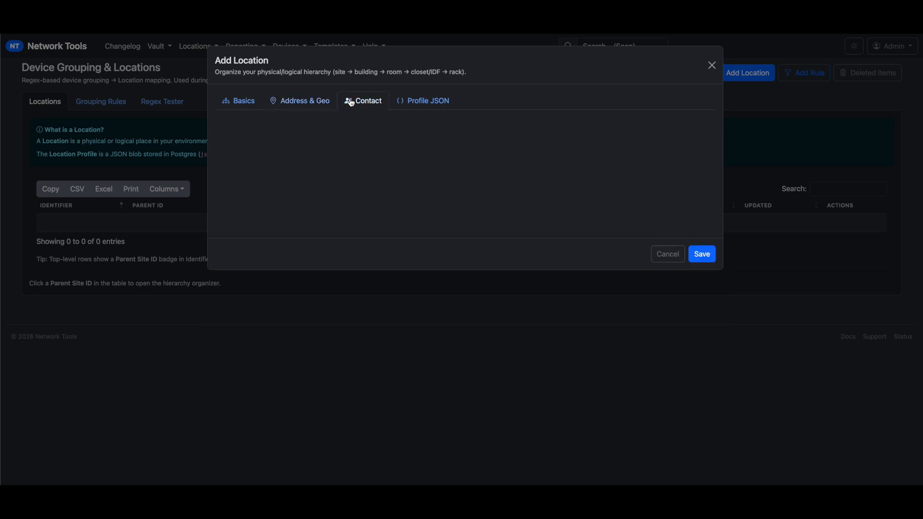
# Enter the primary contact's name, e-mail and phone number, removing stray brackets from the phone
pyautogui.click(305, 160)
pyautogui.write('admin')
pyautogui.press('Tab')
pyautogui.press('Tab')
pyautogui.write('1')
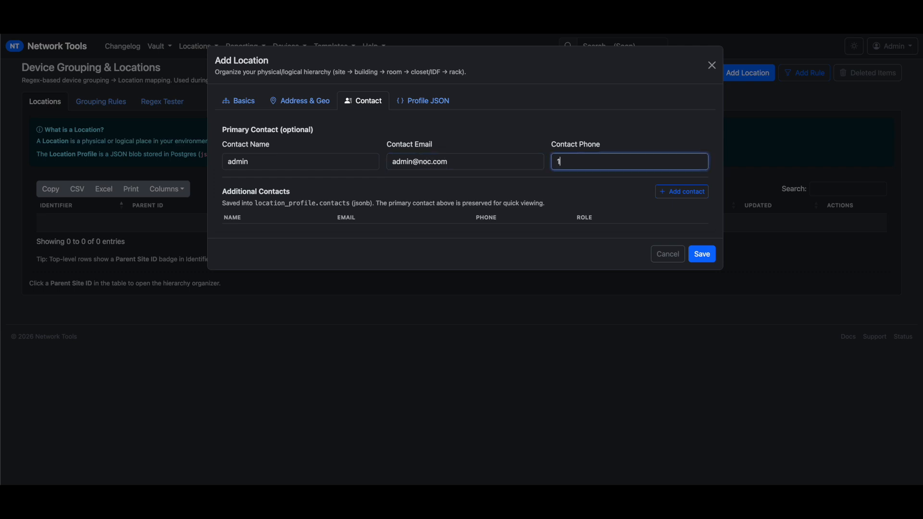
pyautogui.write('23456789')
pyautogui.write('01')
pyautogui.write('-')
pyautogui.write('-')
pyautogui.write('-')
pyautogui.write('(')
pyautogui.click(654, 164)
pyautogui.write(') (')
pyautogui.press('Left')
pyautogui.press('Delete')
pyautogui.press('BackSpace')
pyautogui.press('BackSpace')
pyautogui.press('BackSpace')
pyautogui.press('BackSpace')
# Add a second contact named Secondary with an e-mail, phone number and role Facilities
pyautogui.click(685, 193)
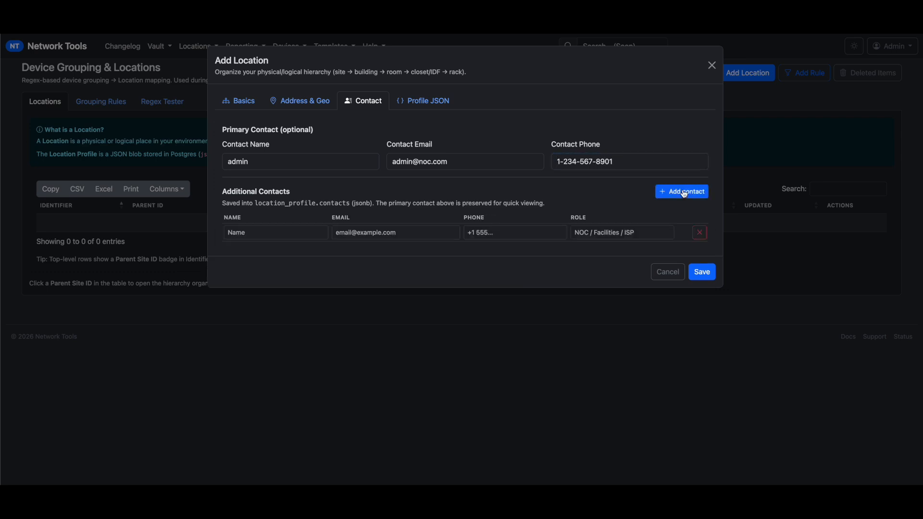
pyautogui.click(241, 230)
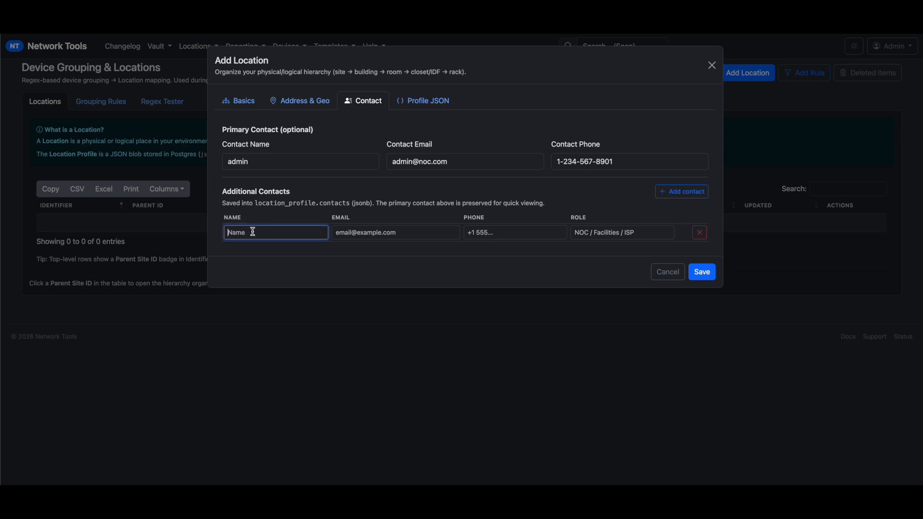
pyautogui.write('Secondary')
pyautogui.press('Tab')
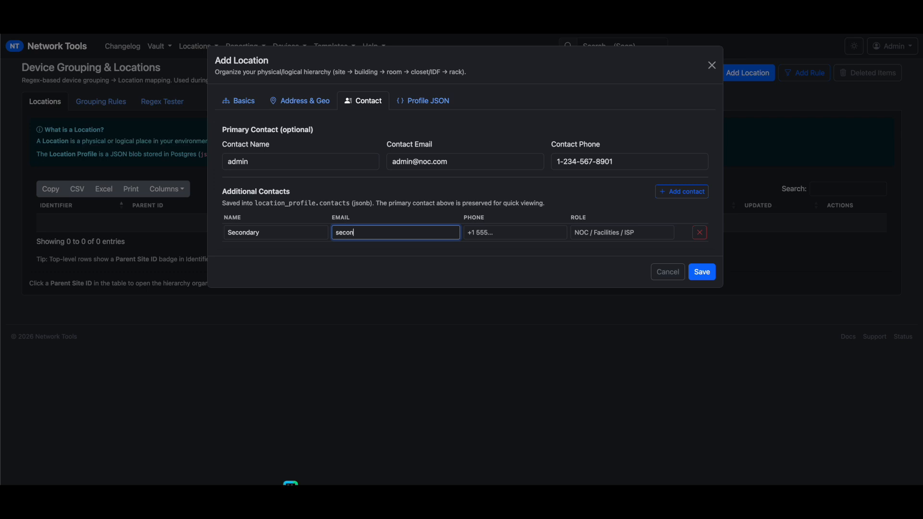
pyautogui.press('Tab')
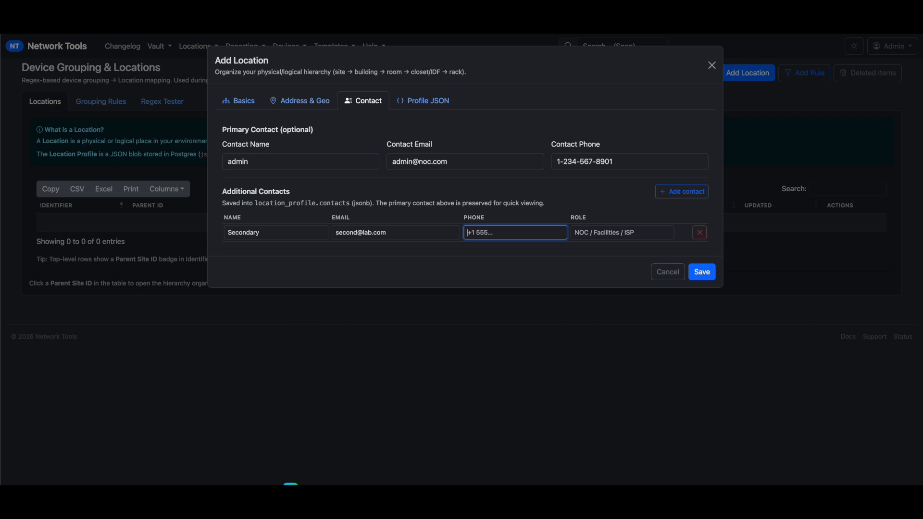
pyautogui.press('Tab')
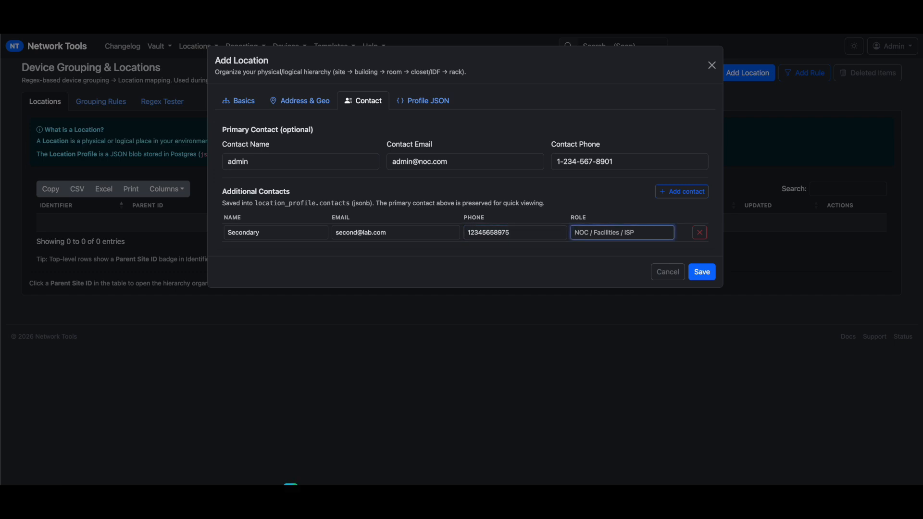
pyautogui.write('Facilities')
# Save Master Lab and review its new active-site row in the locations table
pyautogui.click(700, 282)
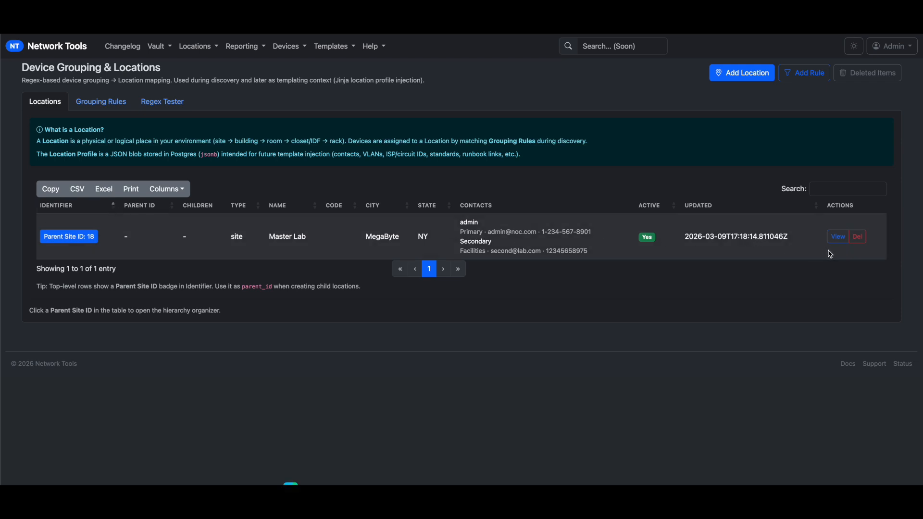
pyautogui.moveTo(830, 250); pyautogui.dragTo(665, 252)
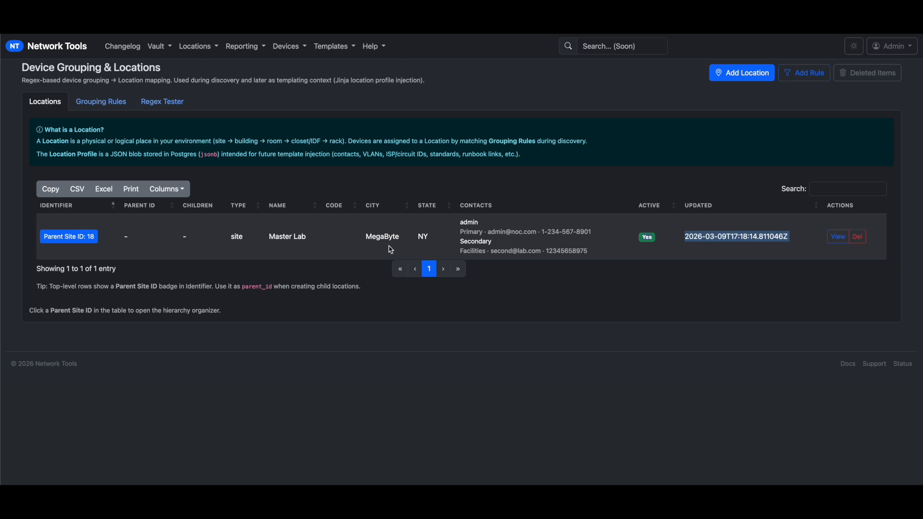
pyautogui.click(189, 242)
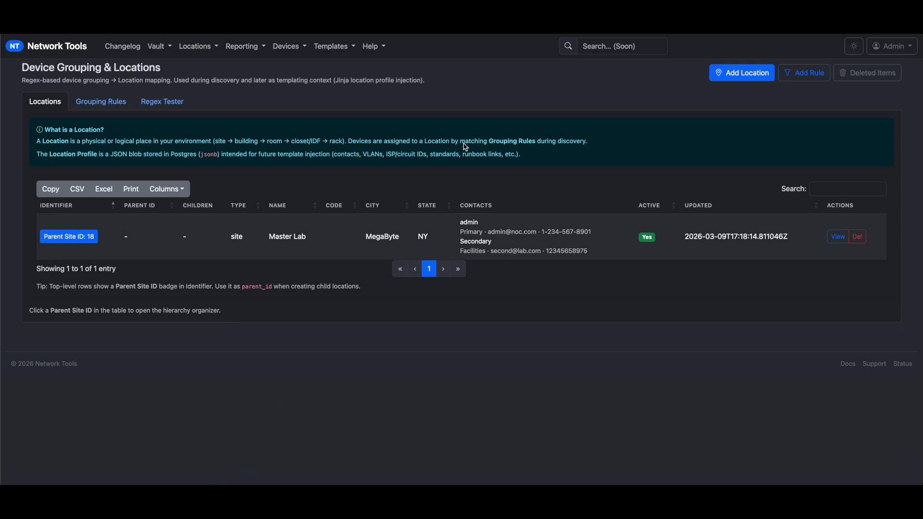
pyautogui.click(733, 76)
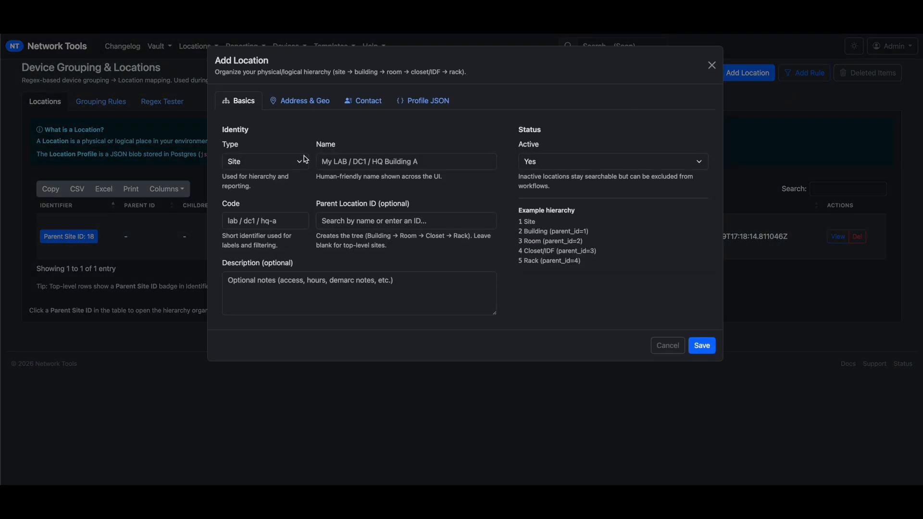
# Set up a Building named 'Main Building 1' with Master Lab (18) as parent
pyautogui.click(300, 162)
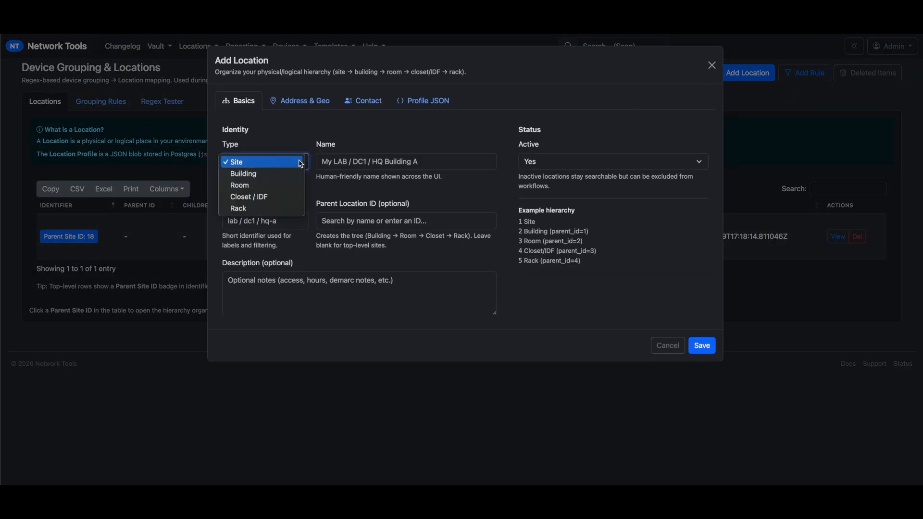
pyautogui.click(288, 173)
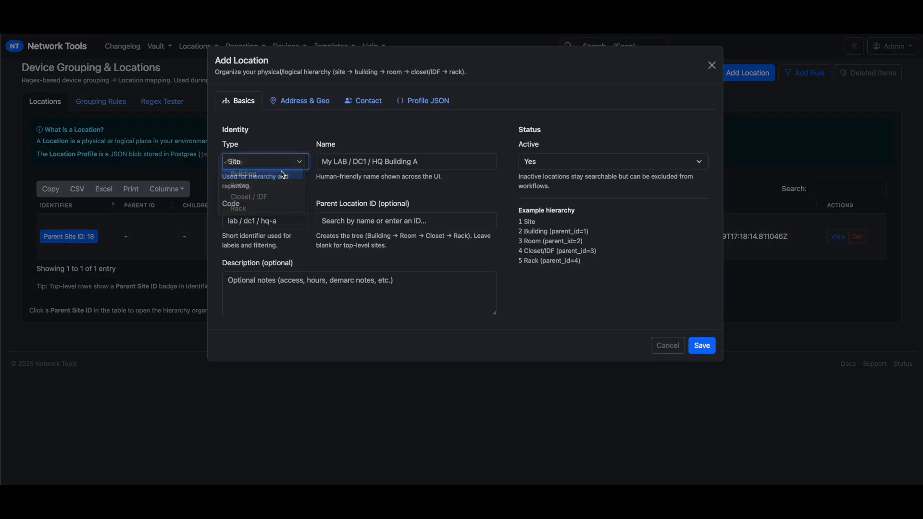
pyautogui.click(355, 164)
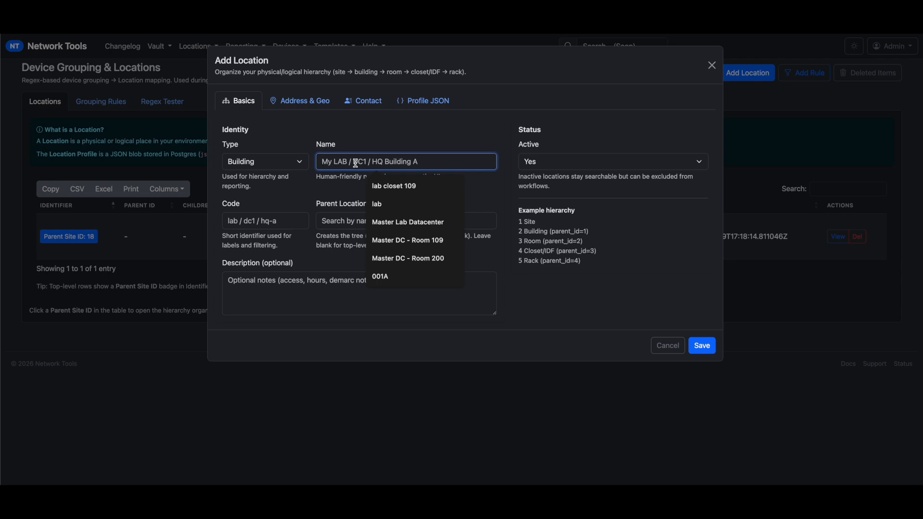
pyautogui.write('M')
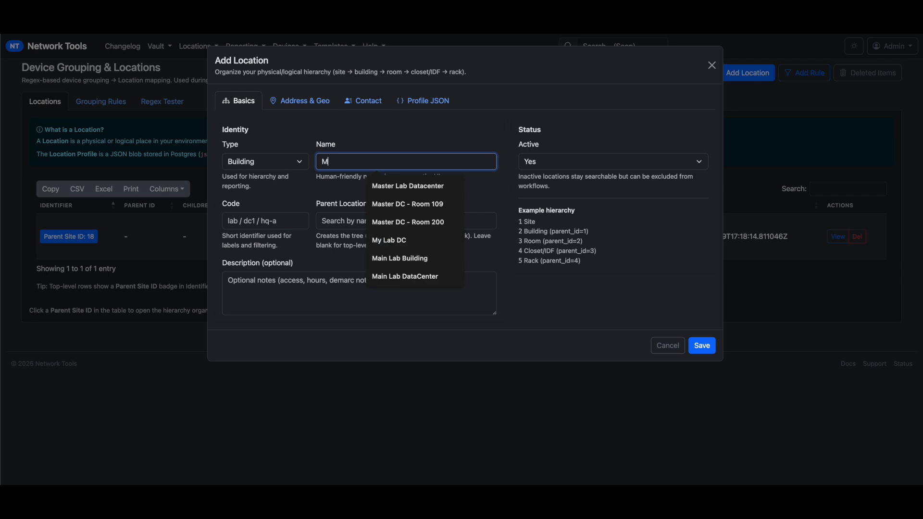
pyautogui.write('ain Building 1')
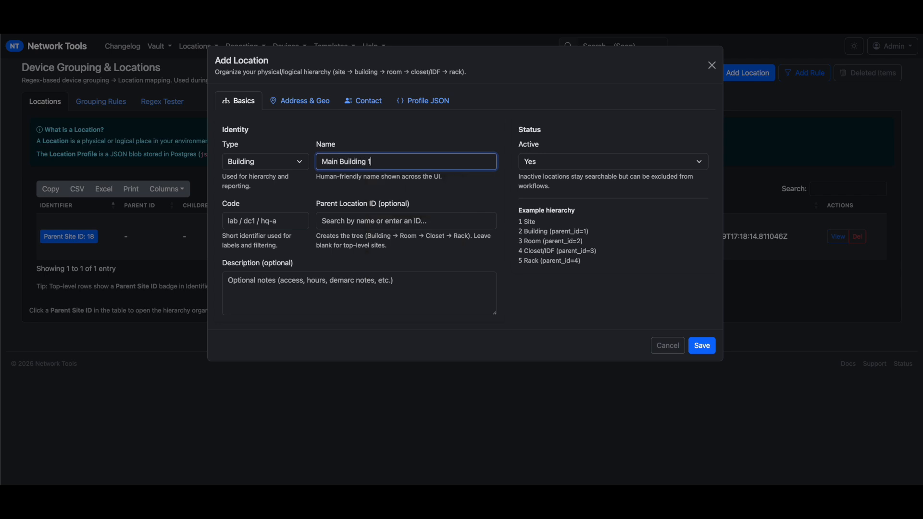
pyautogui.click(331, 221)
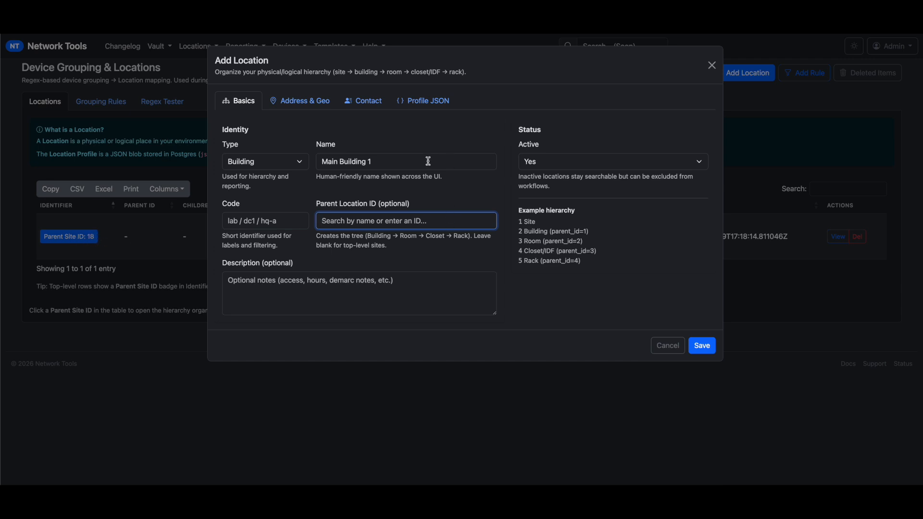
pyautogui.write('lab')
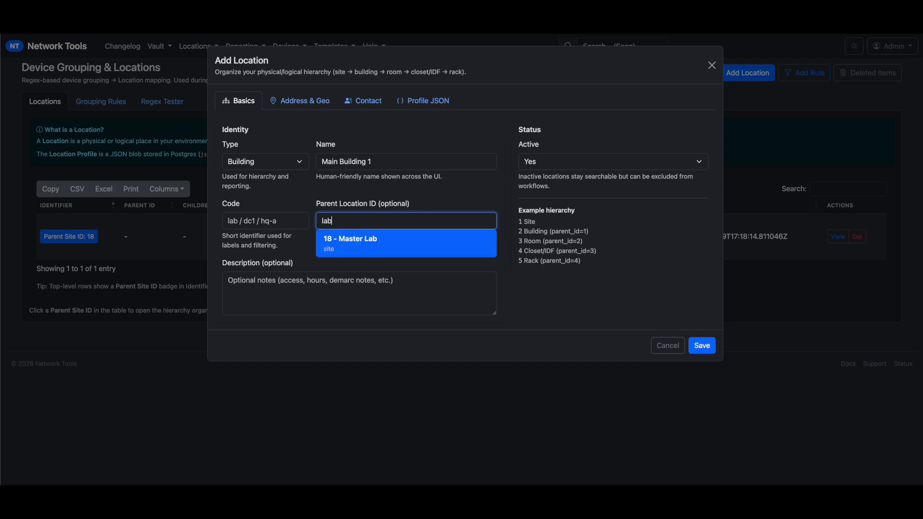
pyautogui.press('Return')
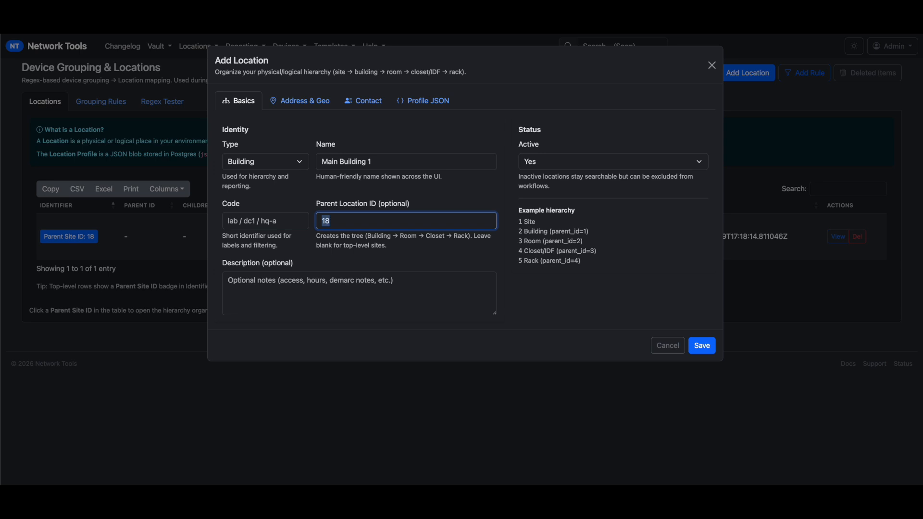
# Check the Address & Geo and Contact tabs, then save Main Building 1
pyautogui.click(295, 100)
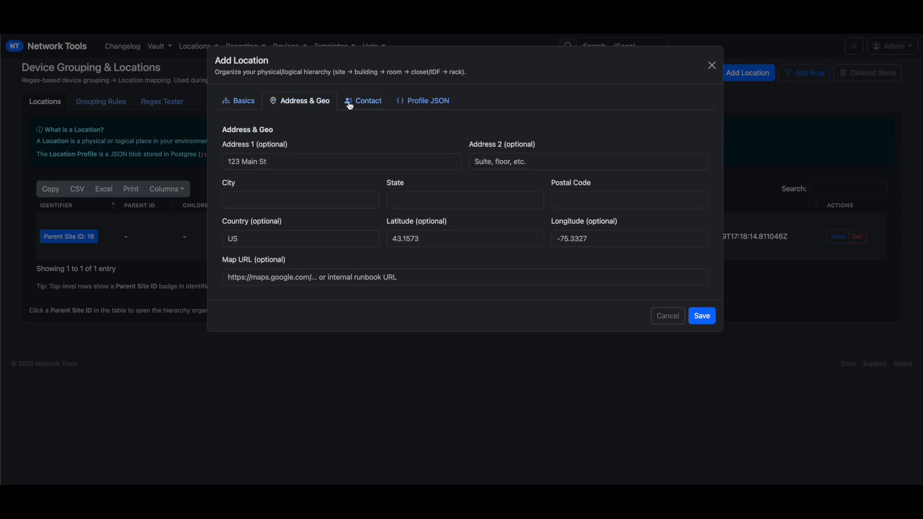
pyautogui.click(364, 101)
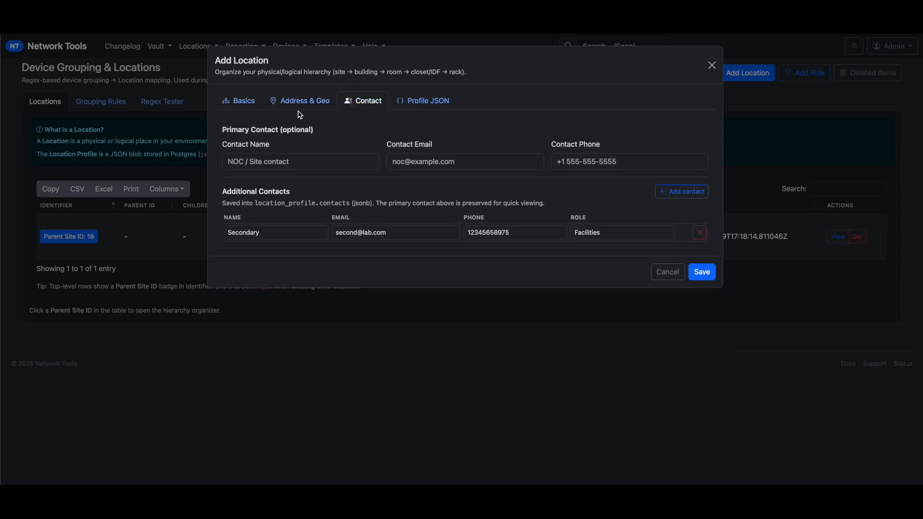
pyautogui.click(244, 104)
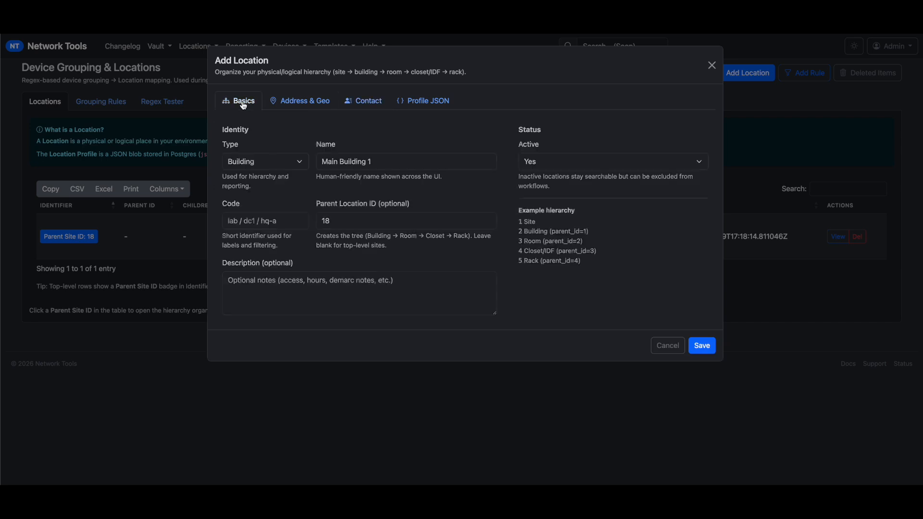
pyautogui.click(702, 346)
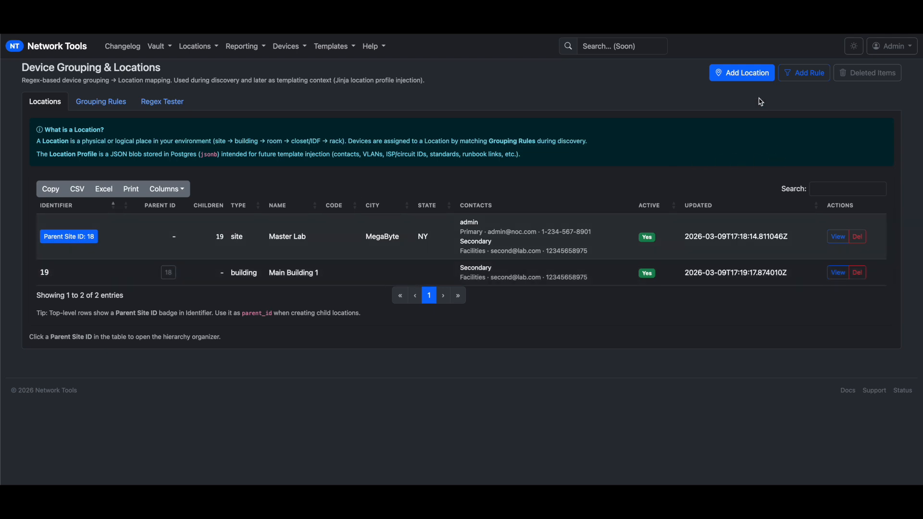
pyautogui.click(754, 83)
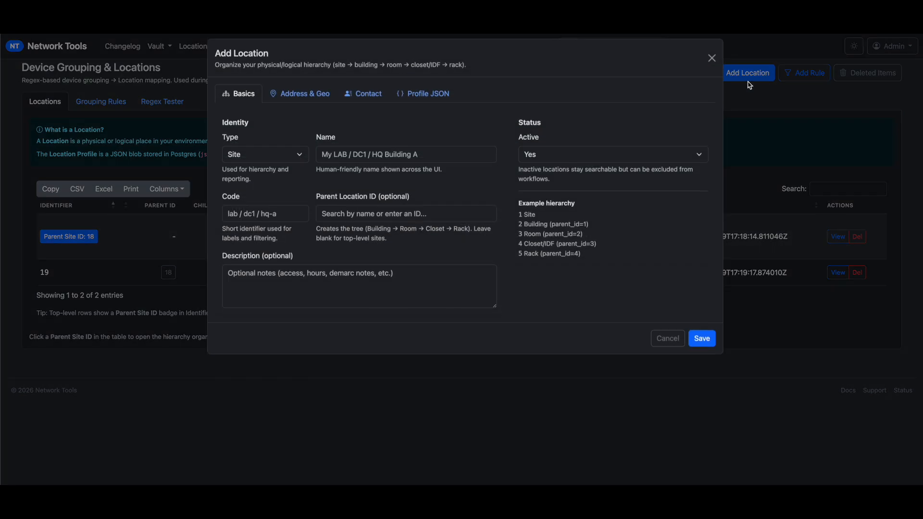
# Set up a Room named 'Room 109' with Main Building 1 (19) as parent
pyautogui.click(289, 164)
pyautogui.click(283, 185)
pyautogui.click(356, 164)
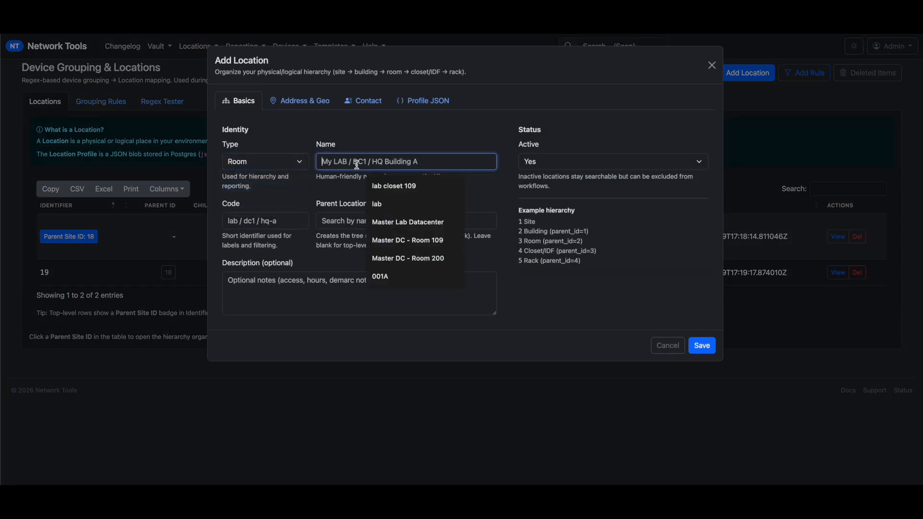
pyautogui.write('Room')
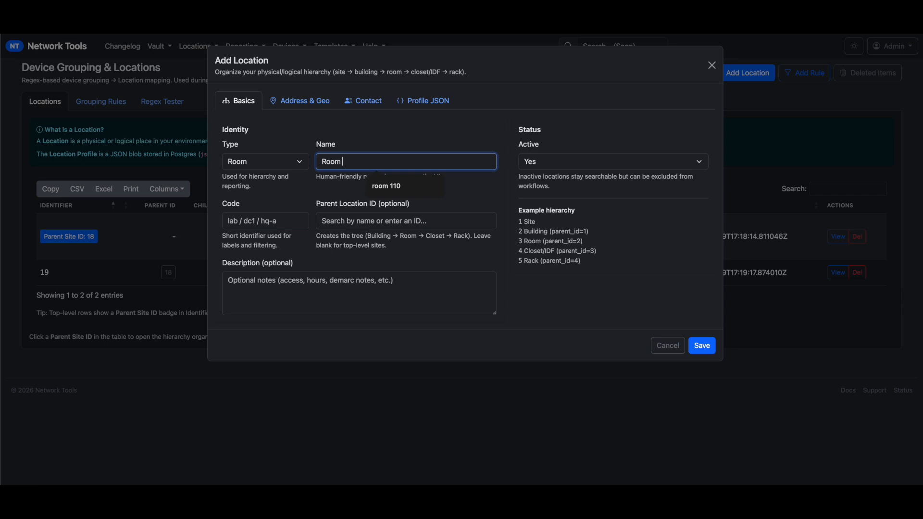
pyautogui.write(' 109')
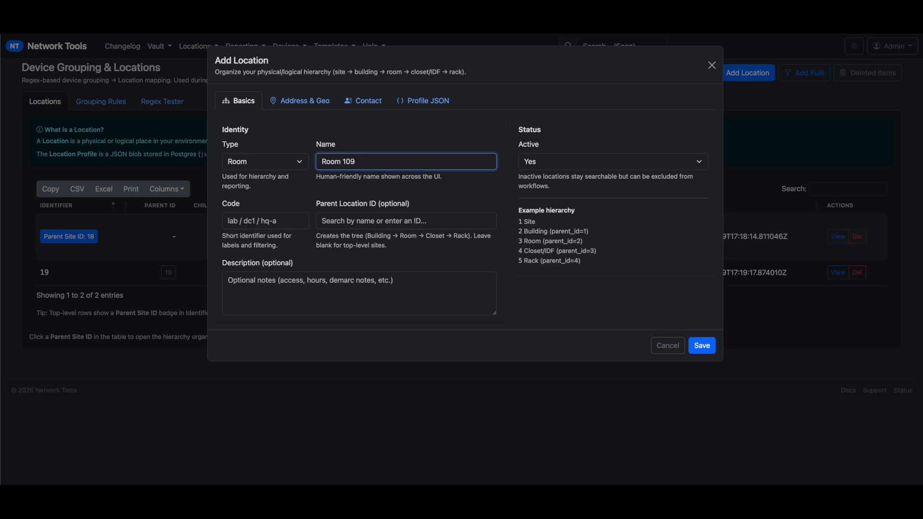
pyautogui.click(346, 219)
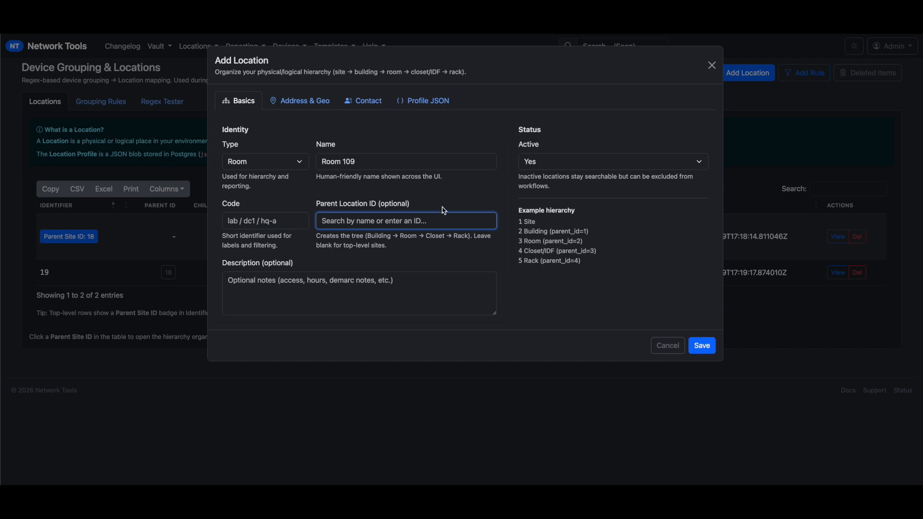
pyautogui.moveTo(587, 231); pyautogui.dragTo(533, 232)
pyautogui.click(359, 218)
pyautogui.write('1')
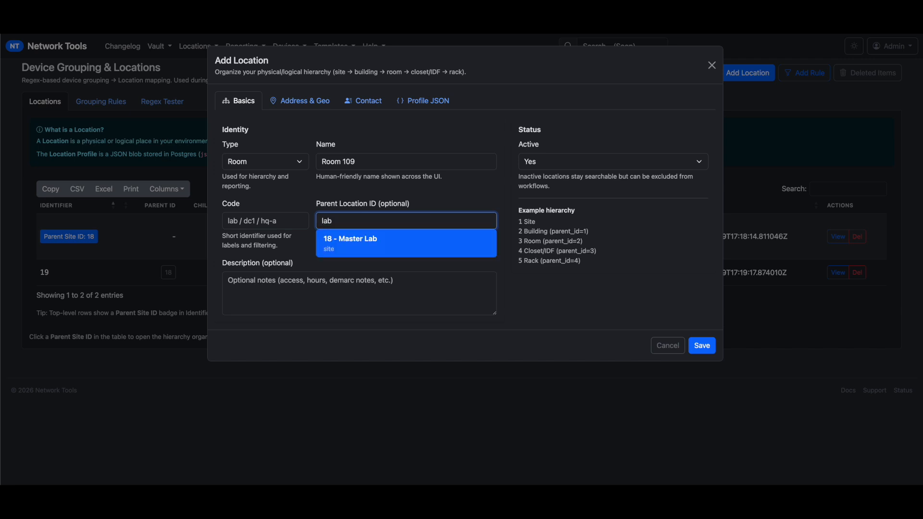
pyautogui.press('BackSpace')
pyautogui.write('buil')
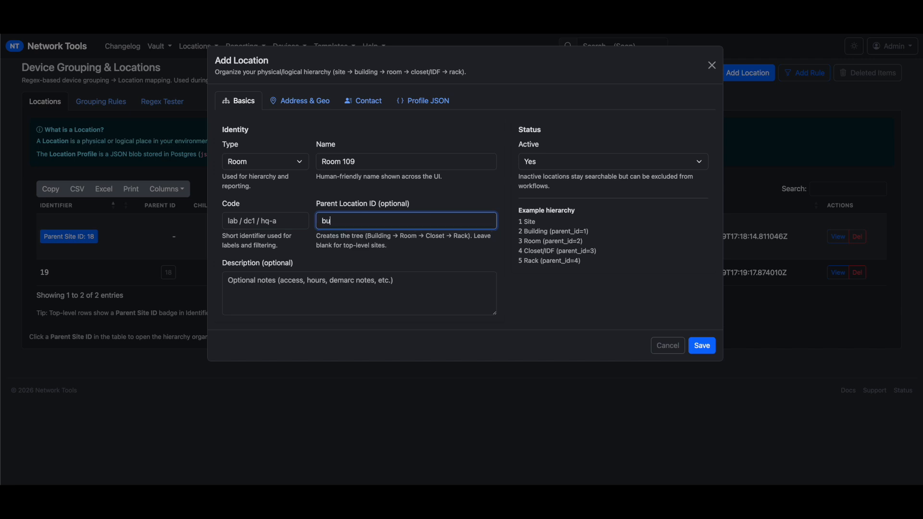
pyautogui.press('Return')
# Review the address, contact and profile JSON tabs, then save Room 109
pyautogui.click(286, 106)
pyautogui.click(364, 104)
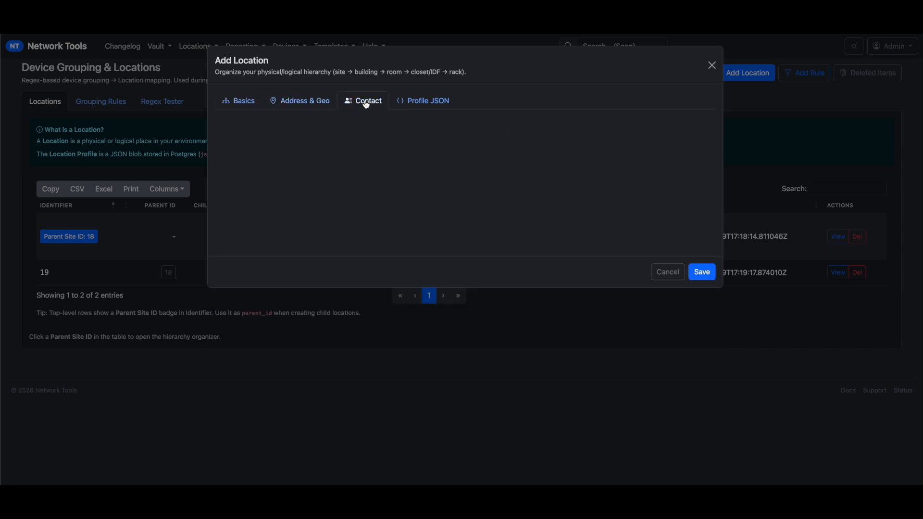
pyautogui.click(300, 106)
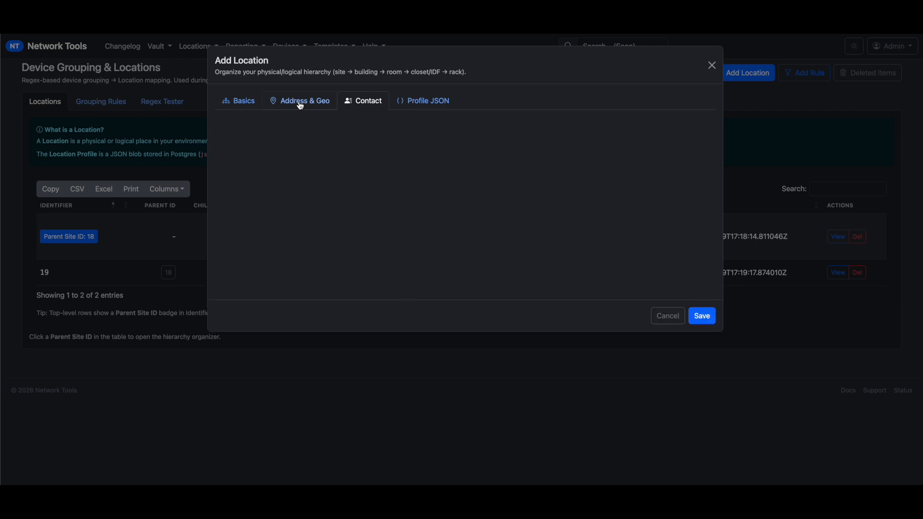
pyautogui.click(241, 104)
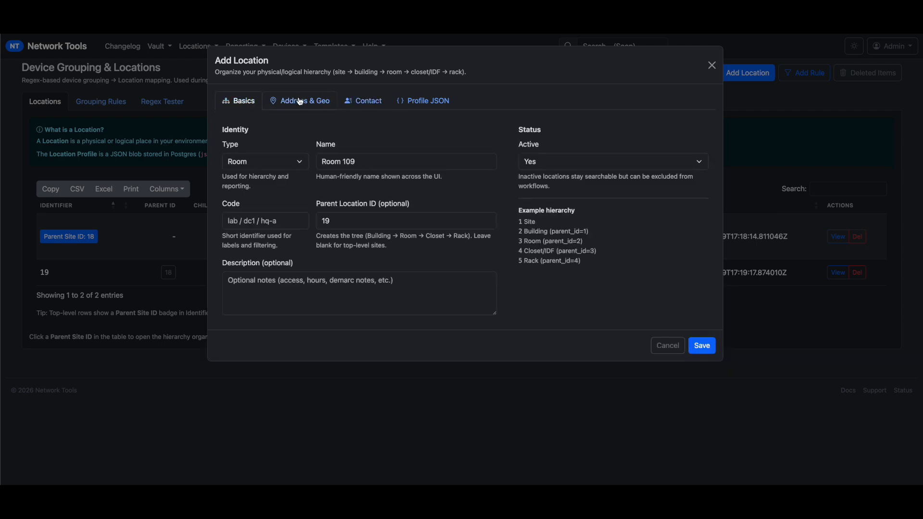
pyautogui.click(429, 100)
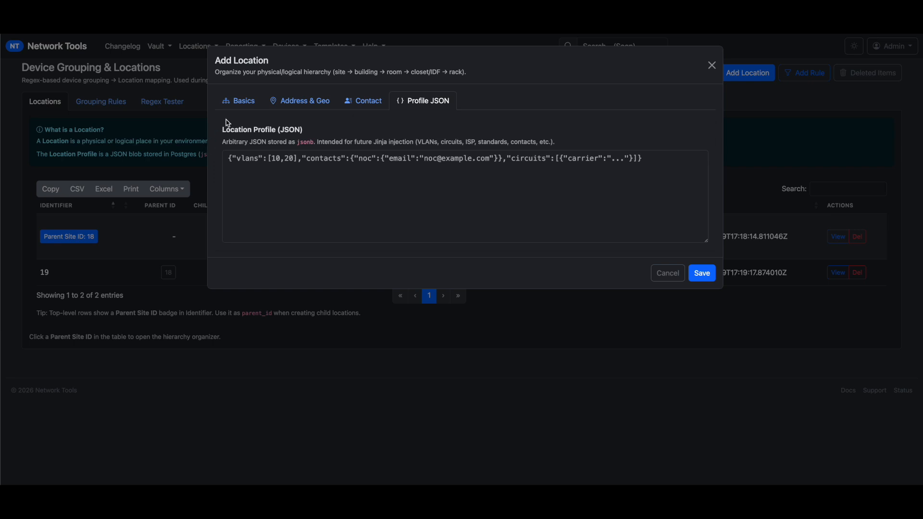
pyautogui.click(652, 172)
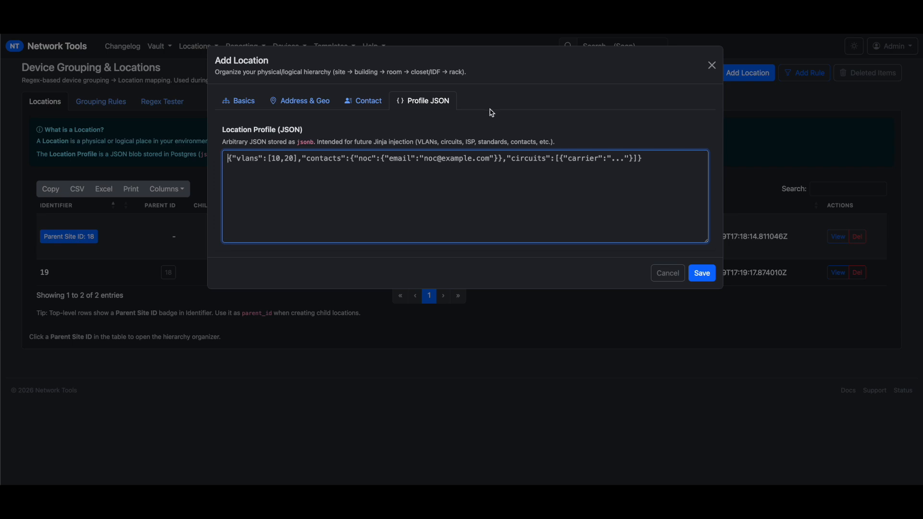
pyautogui.click(711, 278)
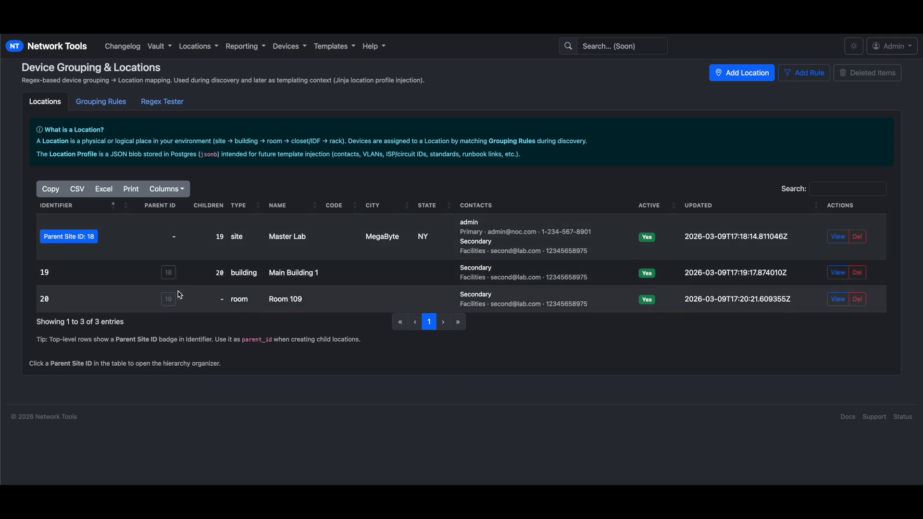
# Search the locations table for 'par', clear it, and open Master Lab's Parent Site Tree Organizer
pyautogui.click(868, 192)
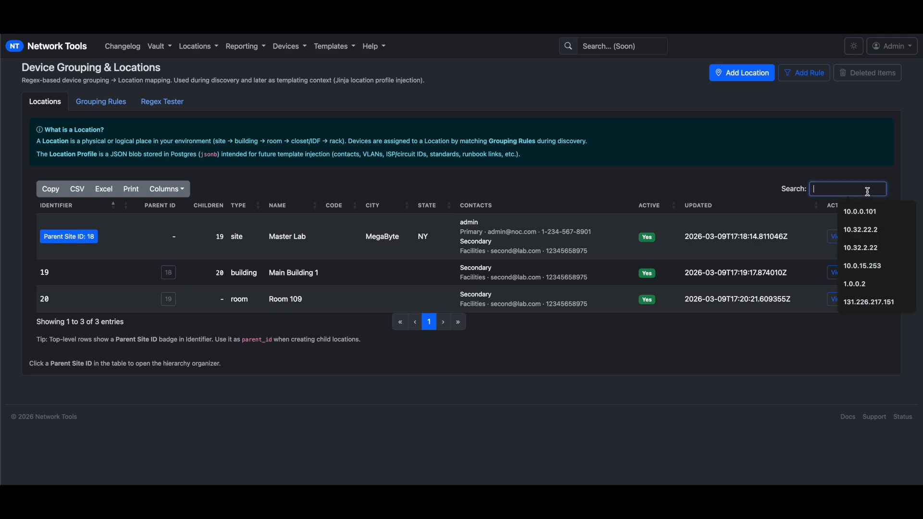
pyautogui.write('par')
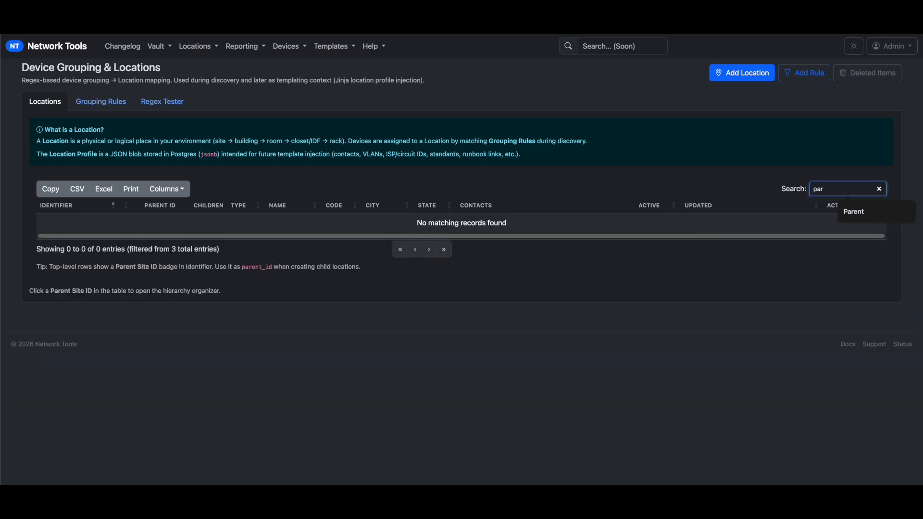
pyautogui.press('BackSpace')
pyautogui.press('BackSpace')
pyautogui.press('BackSpace')
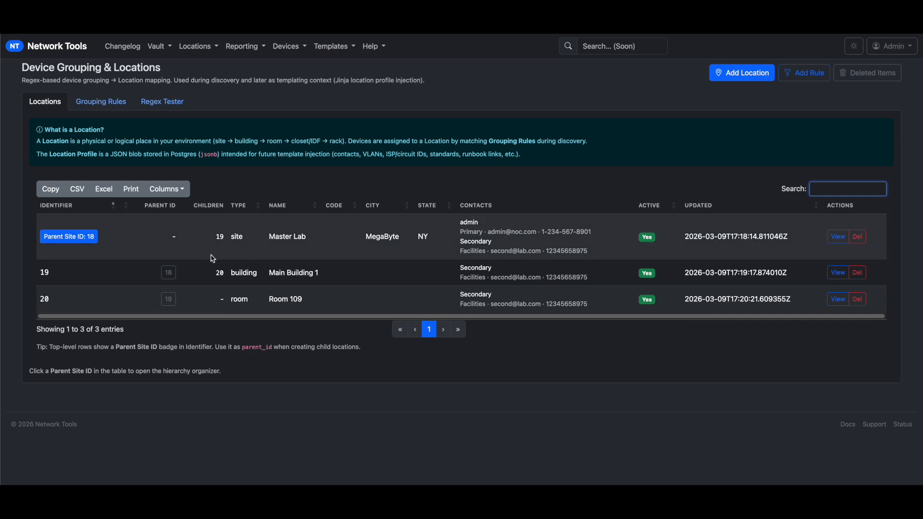
pyautogui.click(83, 240)
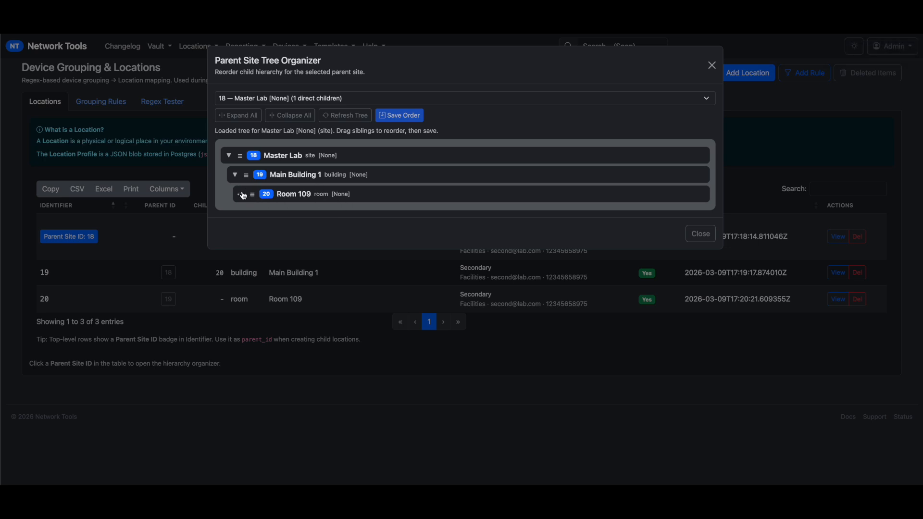
# Drag Room 109 within the tree, collapse all branches, and close the organizer
pyautogui.moveTo(250, 196); pyautogui.dragTo(319, 204)
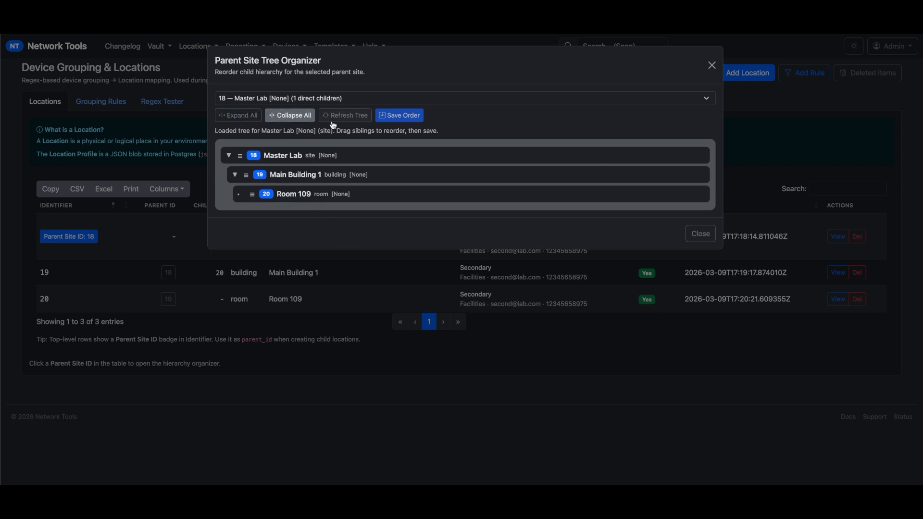
pyautogui.click(300, 117)
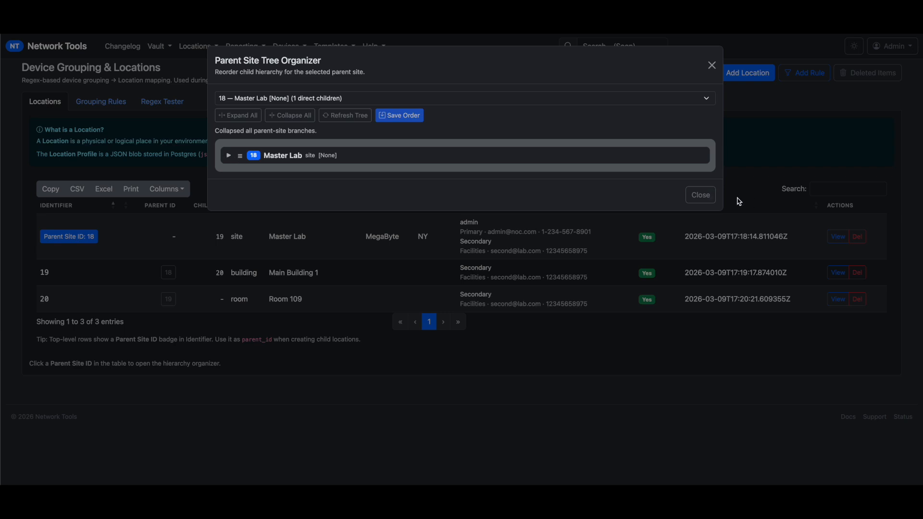
pyautogui.click(706, 197)
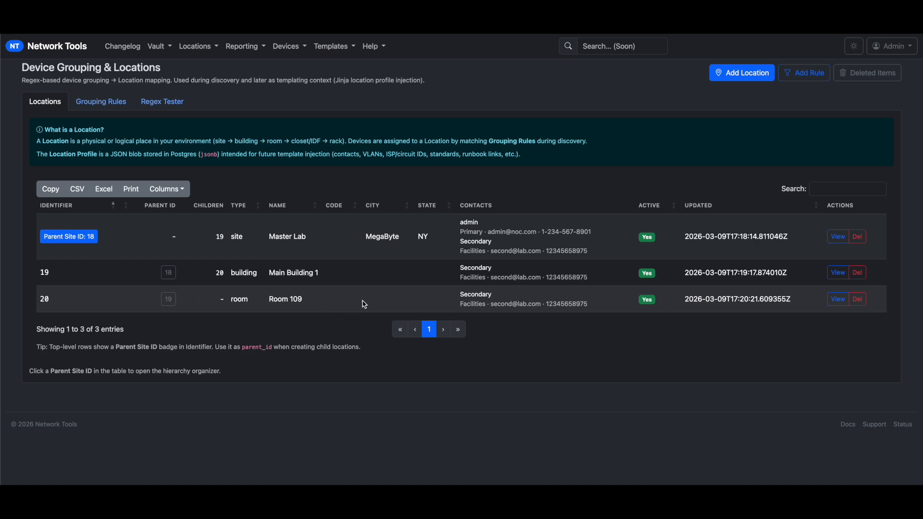
# Glance at the Grouping Rules list, then return to the Locations list
pyautogui.moveTo(588, 308); pyautogui.dragTo(485, 306)
pyautogui.click(454, 310)
pyautogui.click(86, 105)
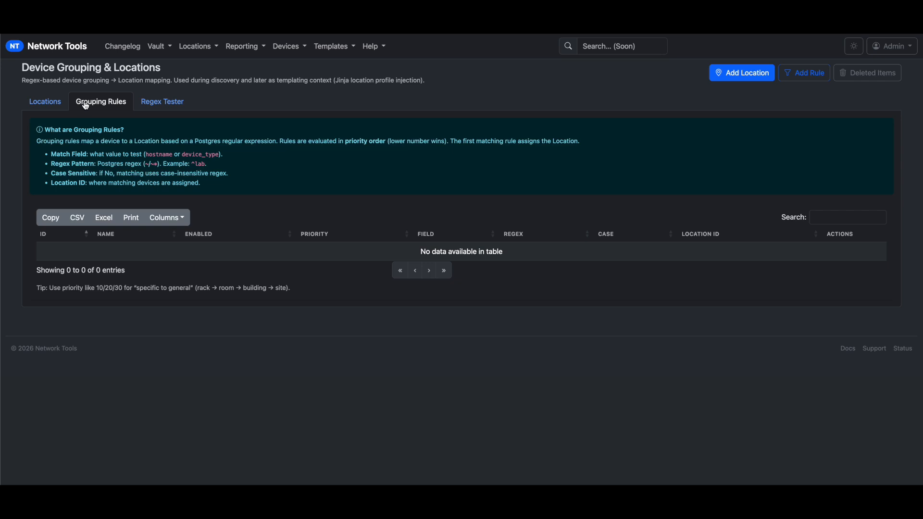
pyautogui.click(51, 104)
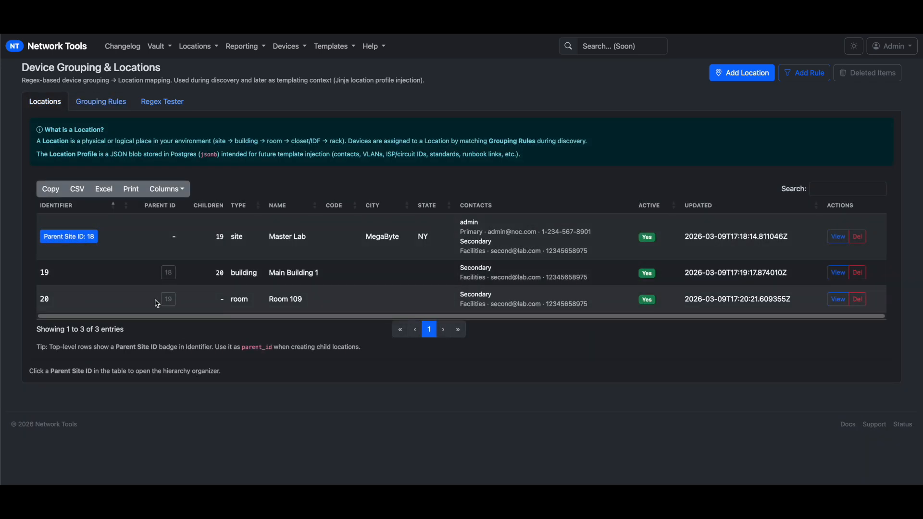
# Open Room 109's detail page and note that no devices are assigned
pyautogui.moveTo(338, 306); pyautogui.dragTo(210, 302)
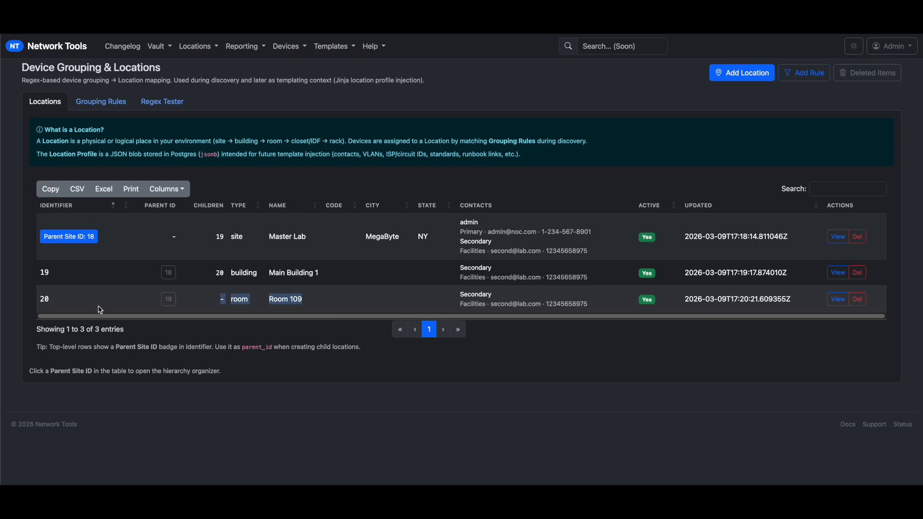
pyautogui.click(44, 300)
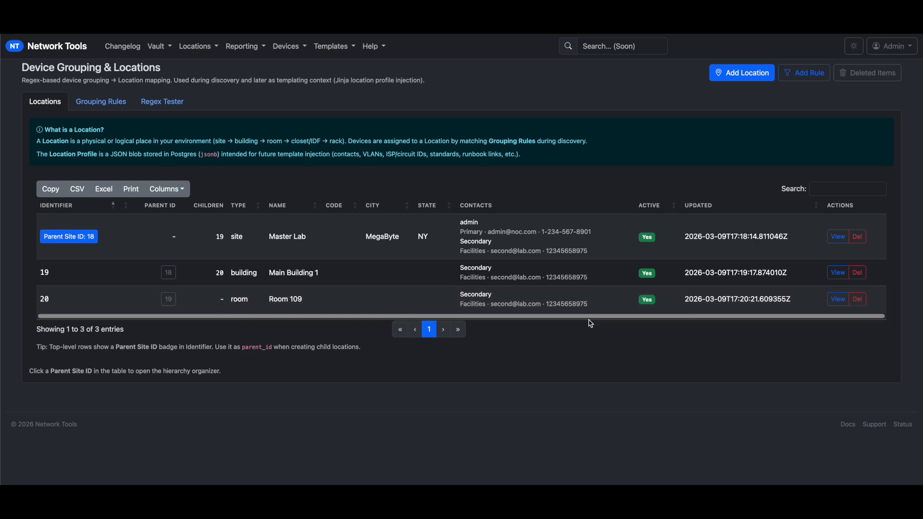
pyautogui.click(838, 299)
pyautogui.moveTo(676, 191); pyautogui.dragTo(530, 184)
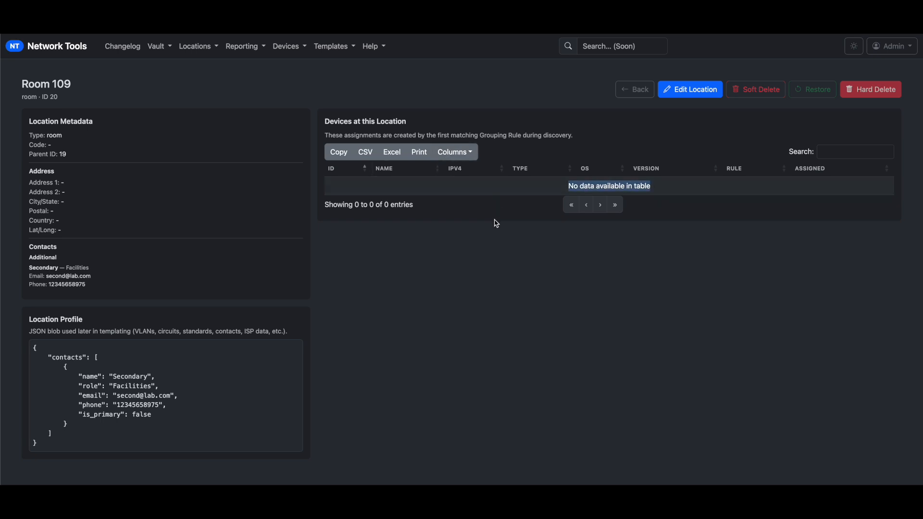
# Return to Locations and Classifications from the Locations menu, then show the Grouping Rules tab
pyautogui.click(496, 224)
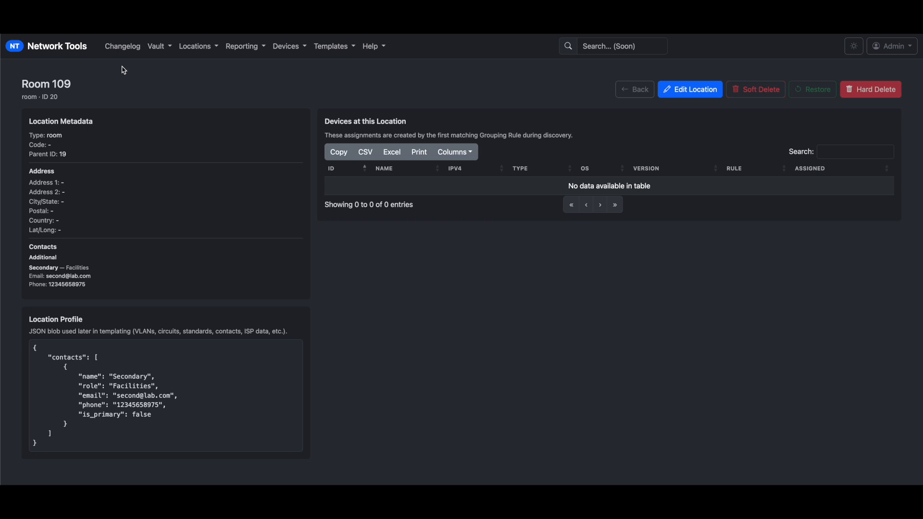
pyautogui.click(197, 48)
pyautogui.click(204, 68)
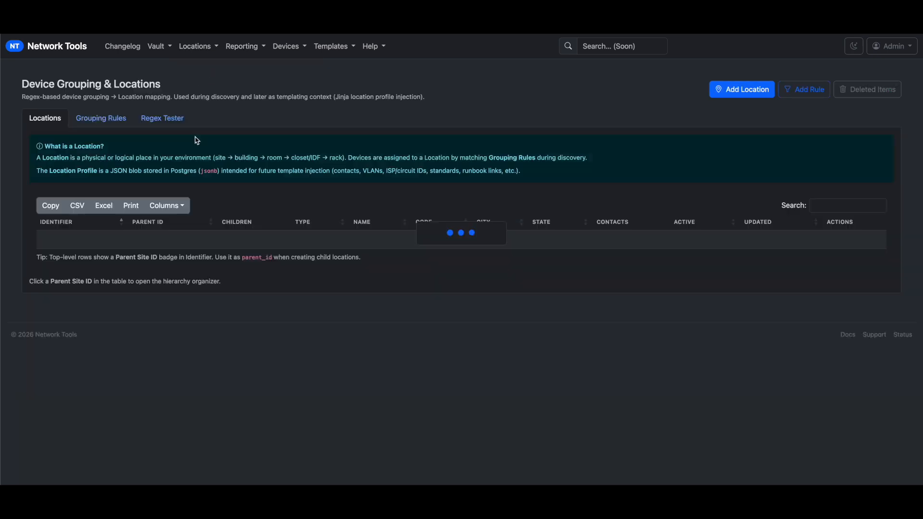
pyautogui.moveTo(306, 306); pyautogui.dragTo(266, 302)
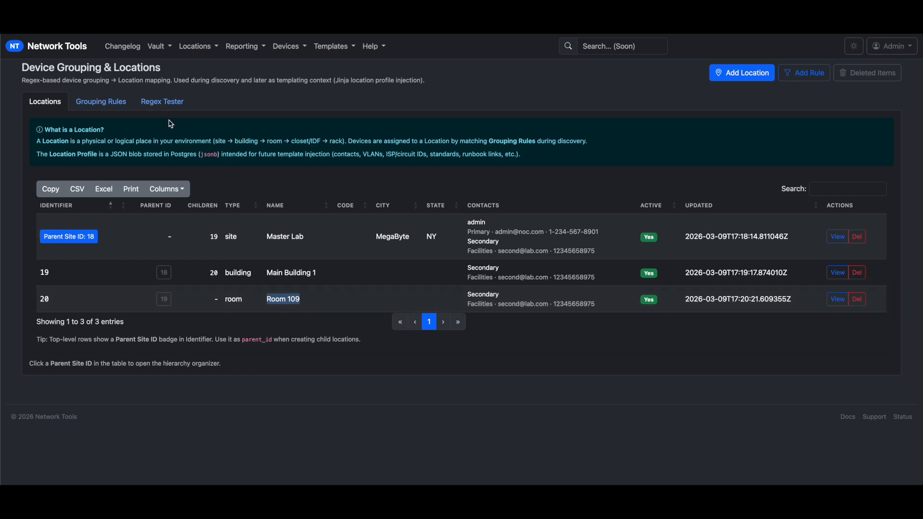
pyautogui.click(103, 108)
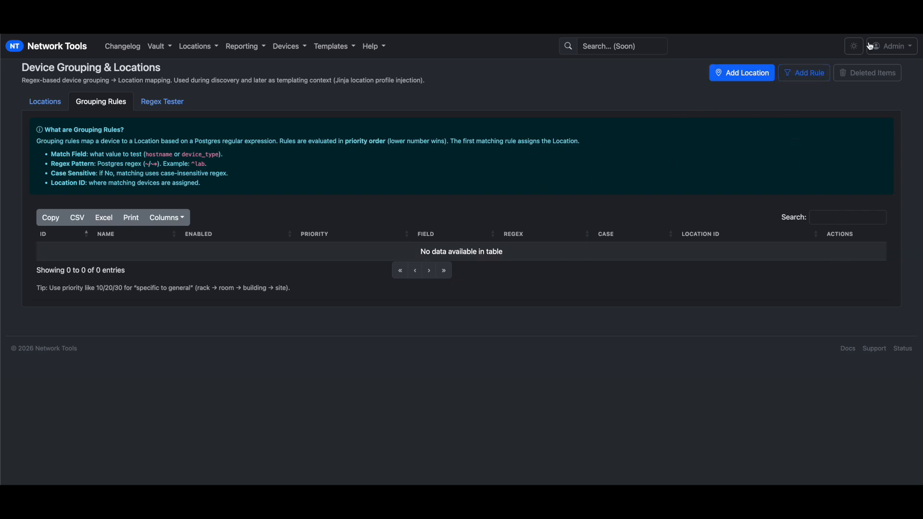
# Add a new grouping rule named Room 109
pyautogui.click(791, 80)
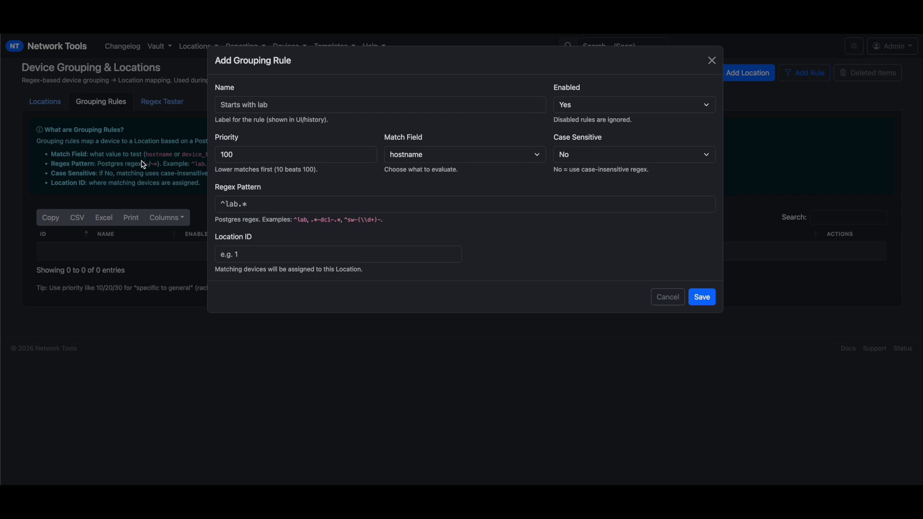
pyautogui.click(259, 106)
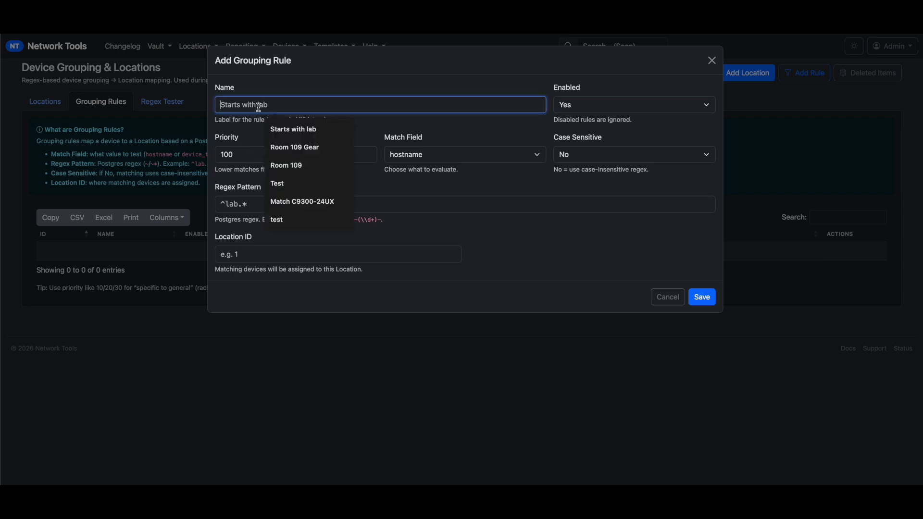
pyautogui.write('Room 109')
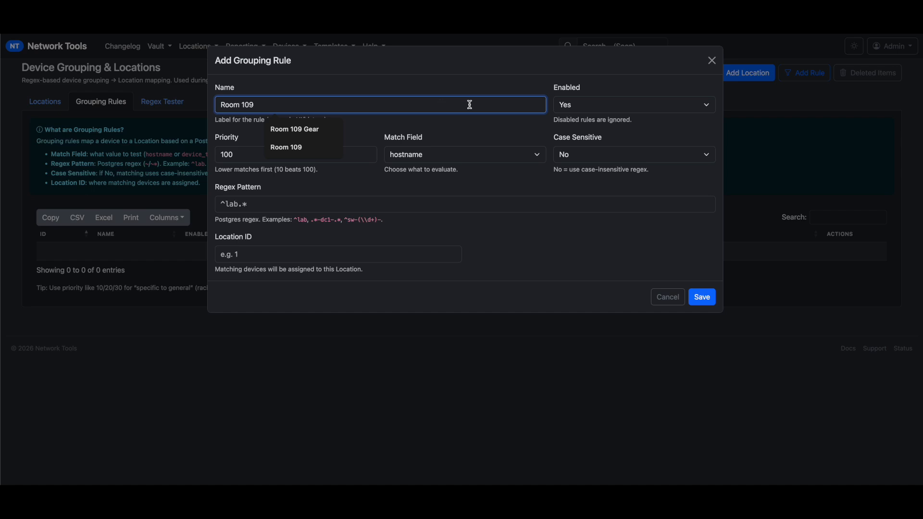
pyautogui.click(516, 126)
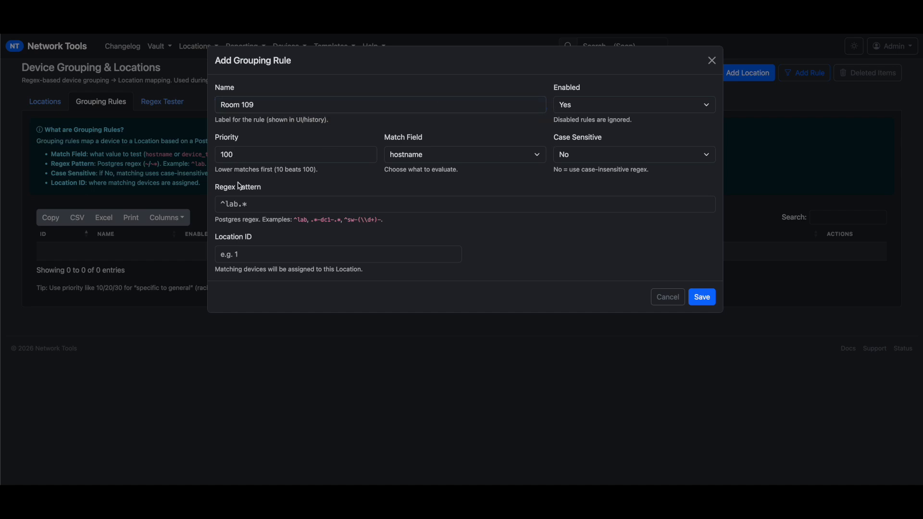
# Fill the regex with the earlier lab-109 pattern ^lab-109-[a-z0-9]+-[0-9]{1,5}
pyautogui.click(259, 205)
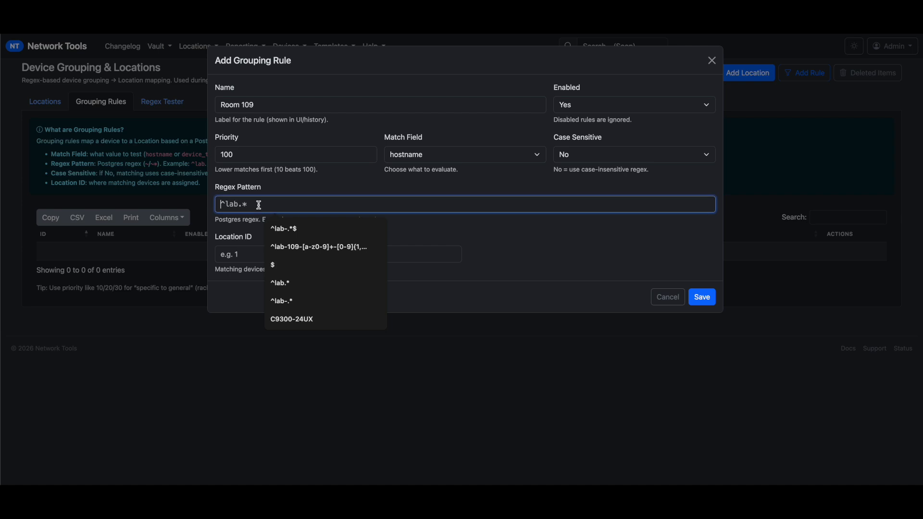
pyautogui.click(279, 251)
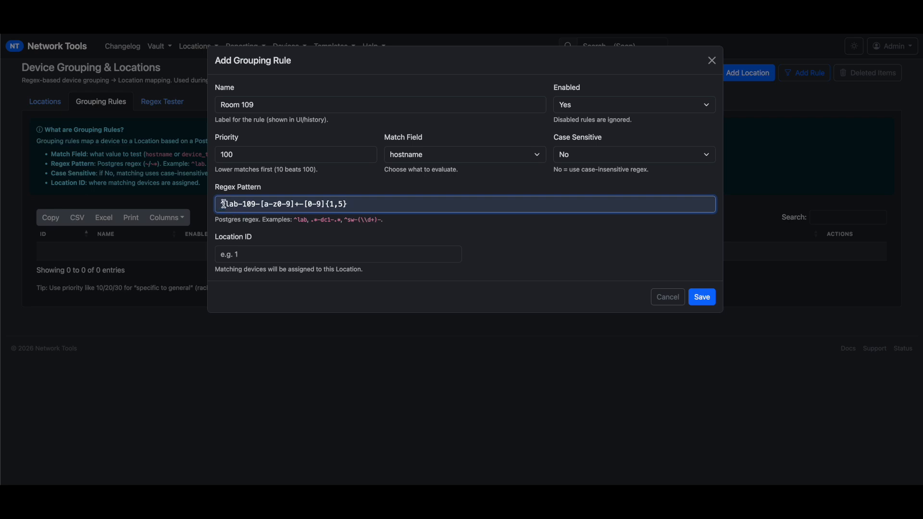
pyautogui.doubleClick(244, 205)
# Keep hostname as the match field and case-insensitive matching, then select the priority value
pyautogui.click(455, 157)
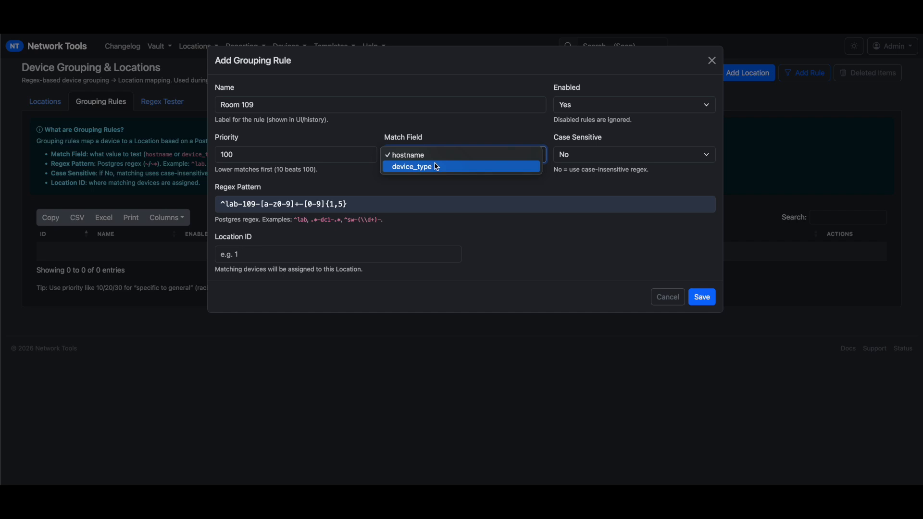
pyautogui.click(561, 188)
pyautogui.click(581, 161)
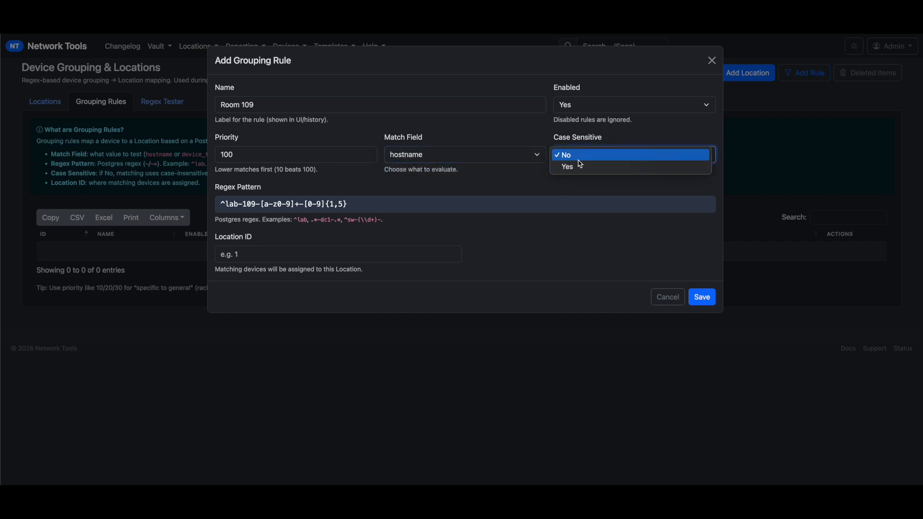
pyautogui.click(344, 131)
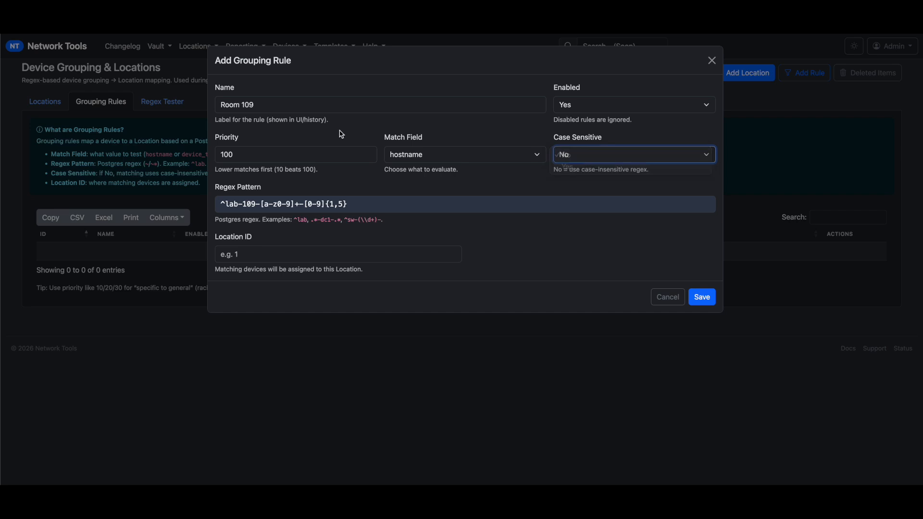
pyautogui.click(263, 155)
pyautogui.hotkey('ctrl', 'a')
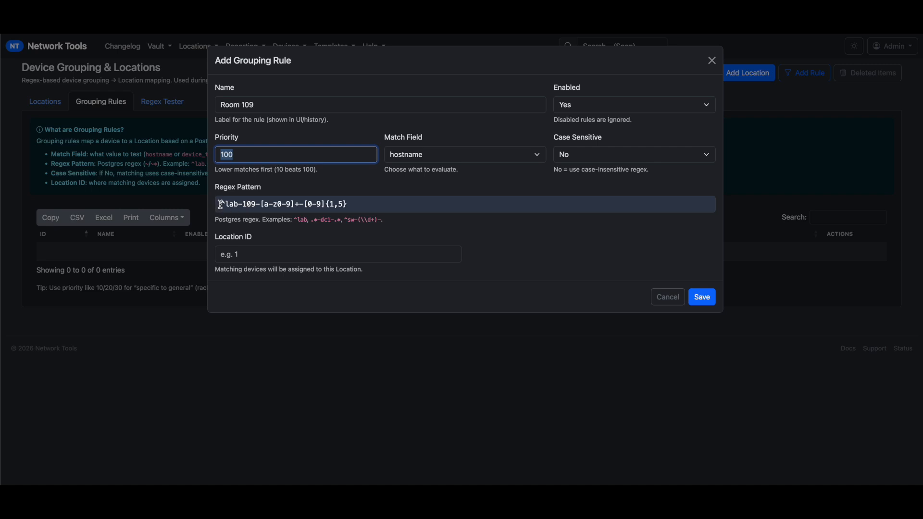
# Review the regex pattern, deleting and then restoring the part after ^lab-
pyautogui.moveTo(221, 204); pyautogui.dragTo(261, 205)
pyautogui.doubleClick(256, 205)
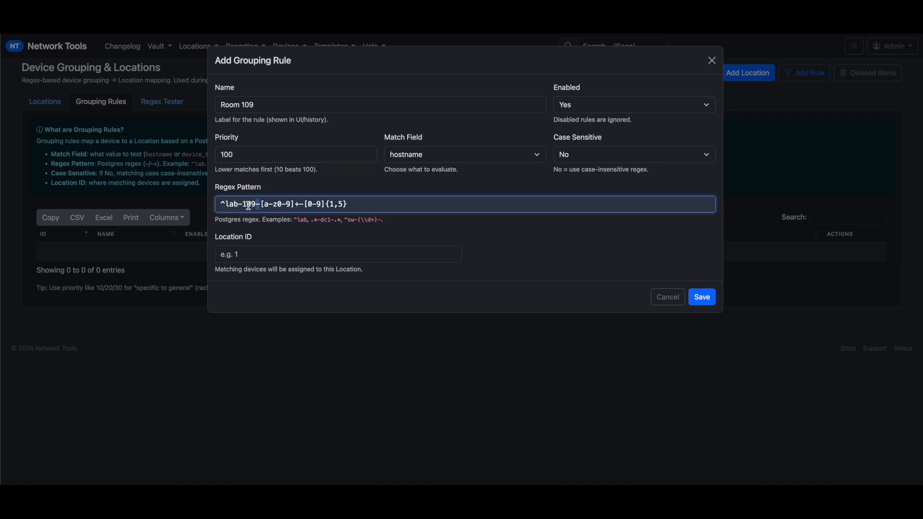
pyautogui.moveTo(243, 205); pyautogui.dragTo(369, 200)
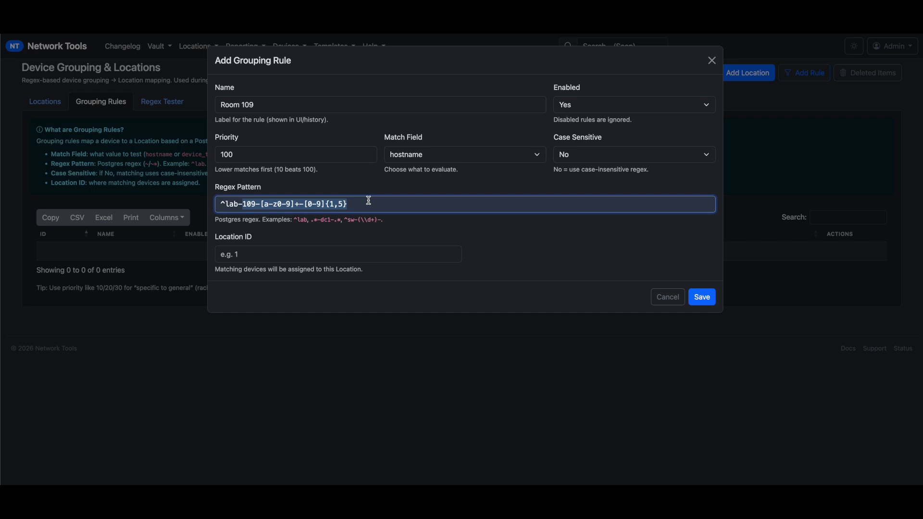
pyautogui.press('BackSpace')
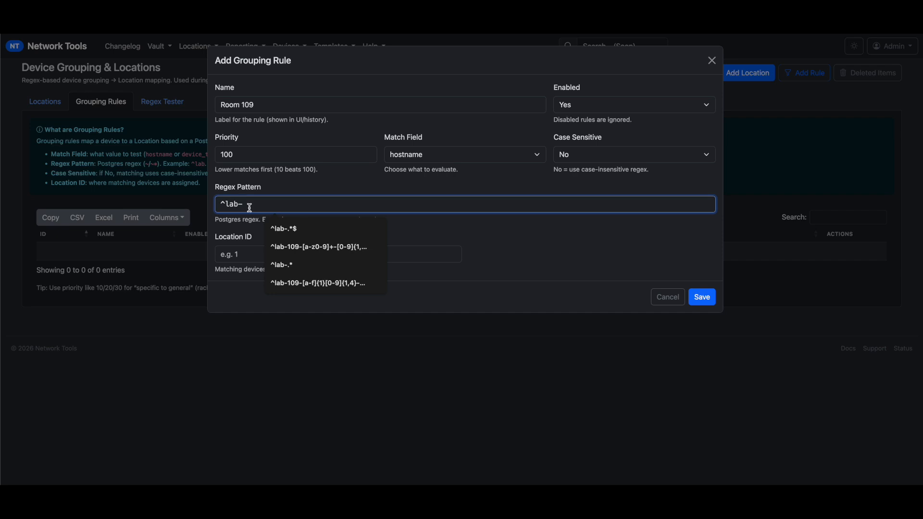
pyautogui.hotkey('ctrl', 'z')
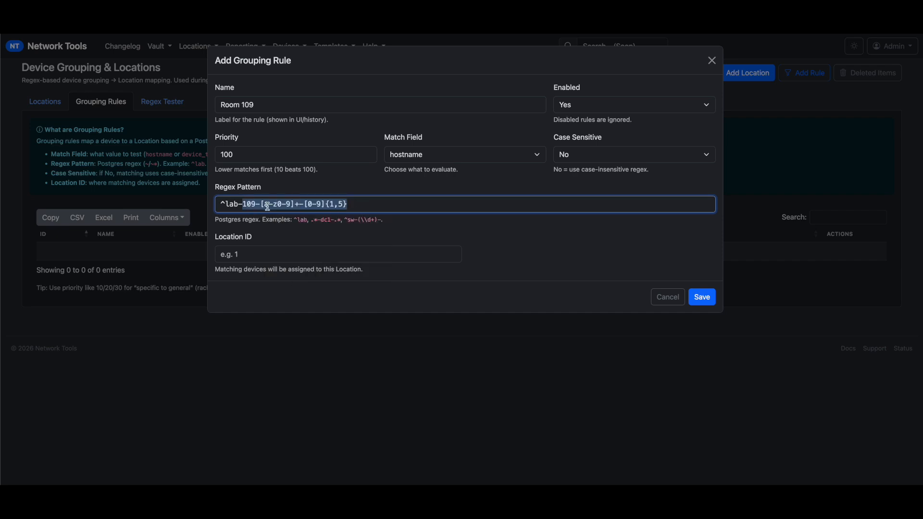
pyautogui.doubleClick(248, 206)
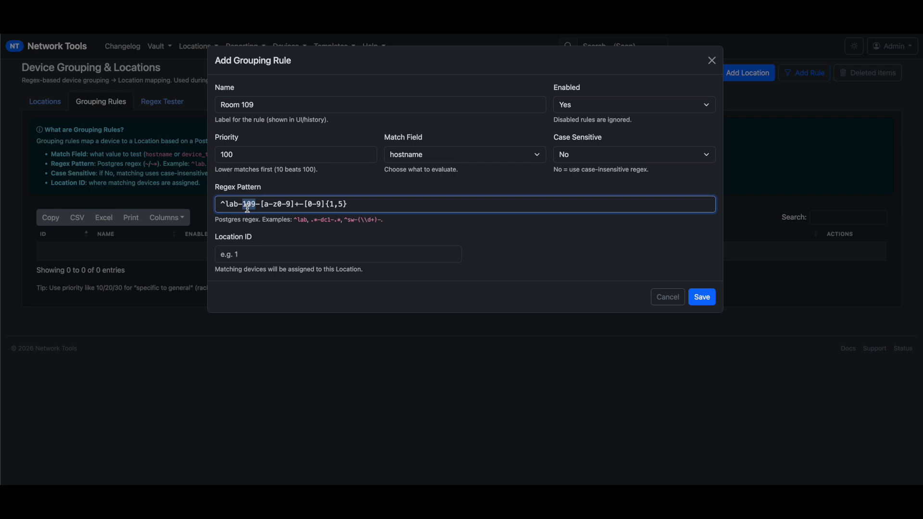
# Set the Location ID to 19 and save the Room 109 rule
pyautogui.click(244, 253)
pyautogui.write('18')
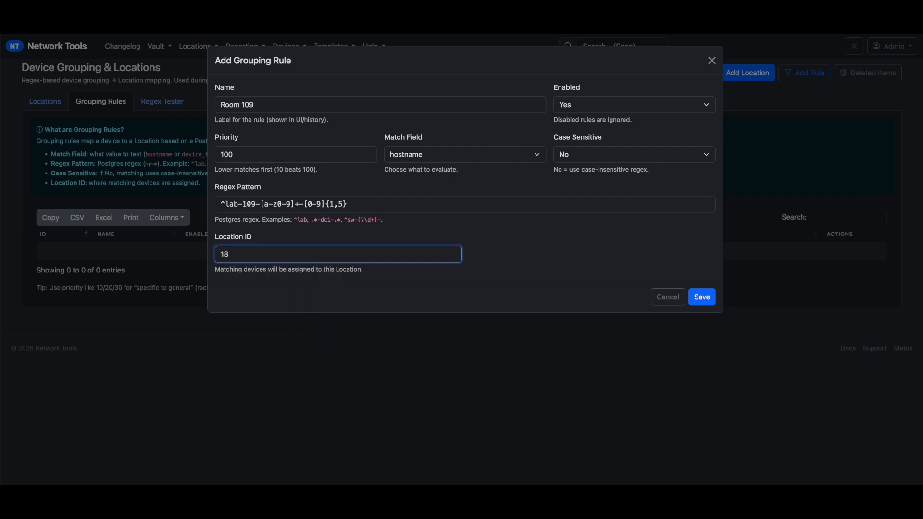
pyautogui.press('BackSpace')
pyautogui.press('BackSpace')
pyautogui.write('la')
pyautogui.press('BackSpace')
pyautogui.press('BackSpace')
pyautogui.press('BackSpace')
pyautogui.write('18')
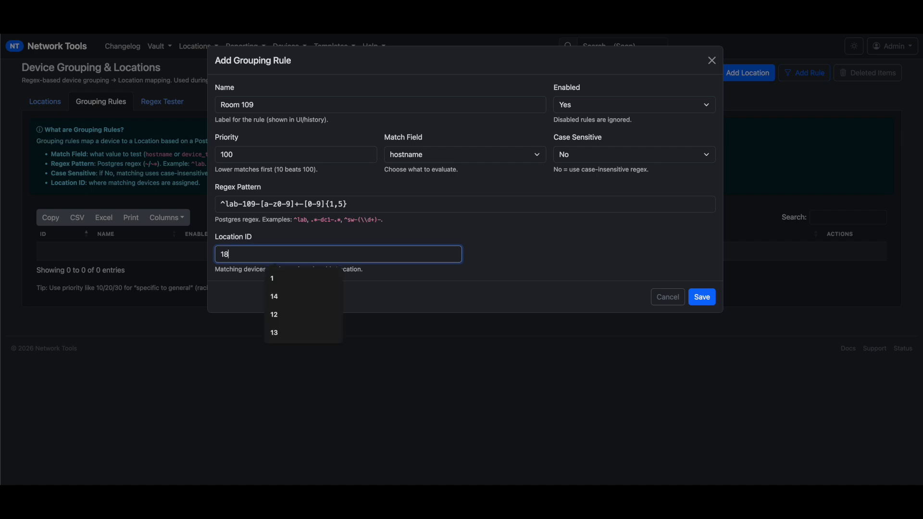
pyautogui.write('9')
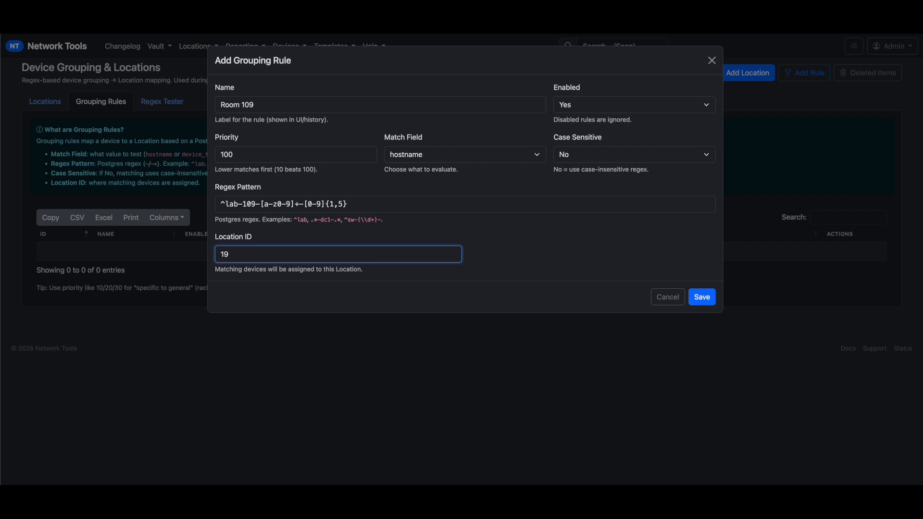
pyautogui.click(705, 294)
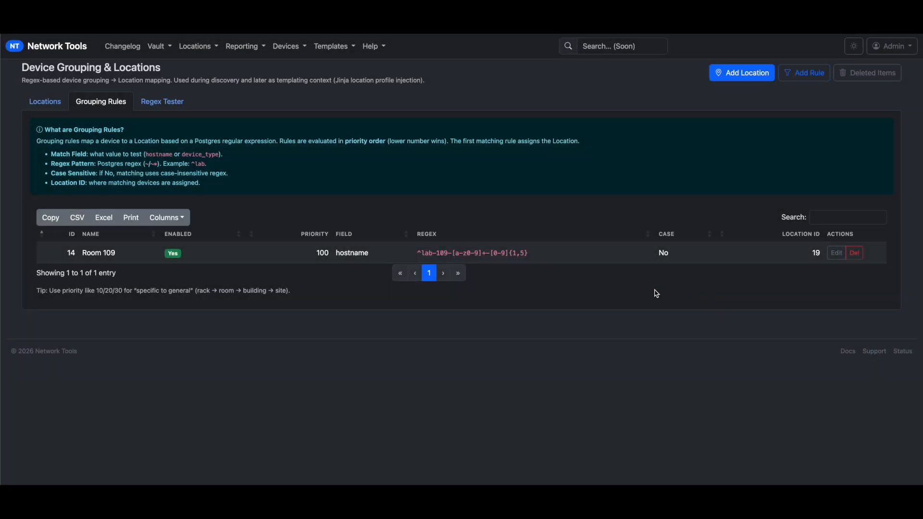
pyautogui.click(45, 102)
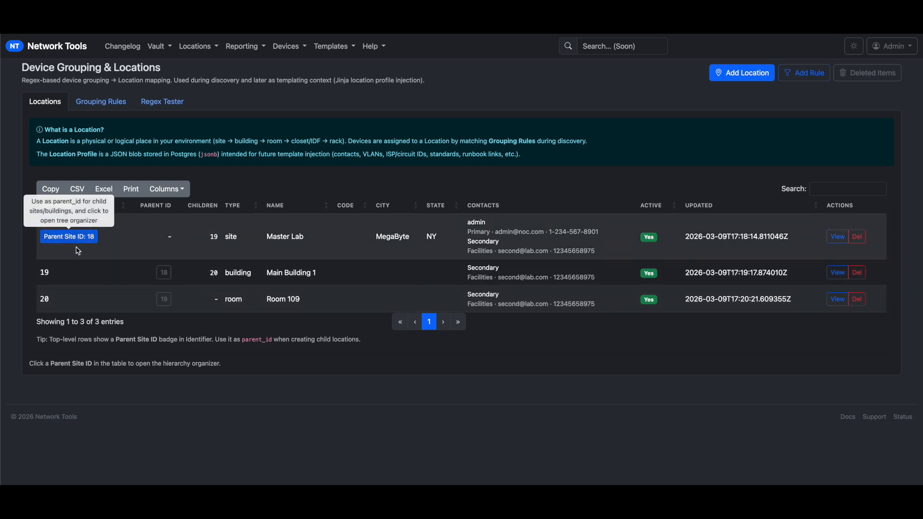
pyautogui.moveTo(331, 272); pyautogui.dragTo(251, 272)
pyautogui.moveTo(78, 304); pyautogui.dragTo(41, 305)
pyautogui.click(703, 165)
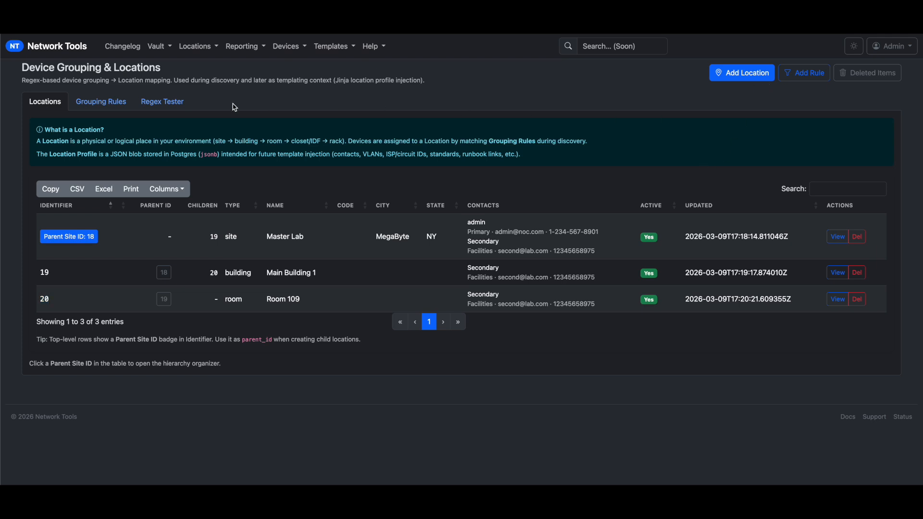
pyautogui.click(111, 103)
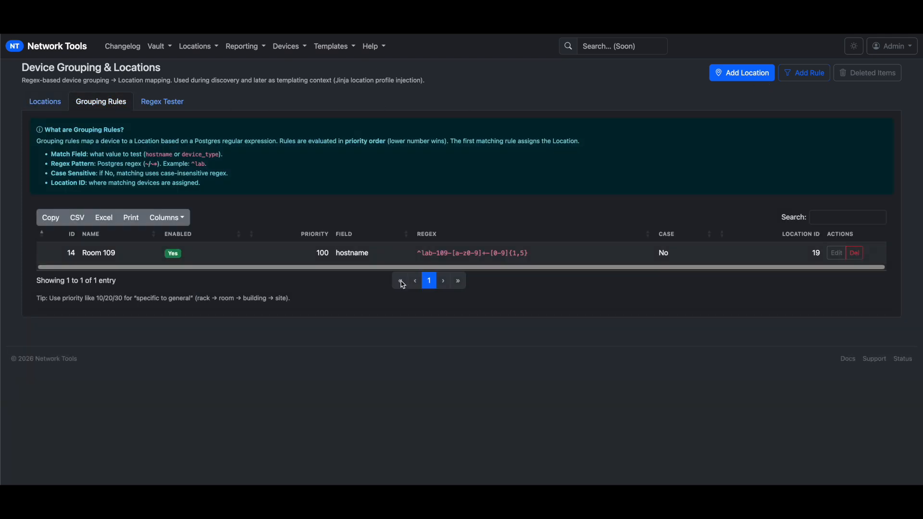
pyautogui.click(838, 256)
pyautogui.doubleClick(261, 259)
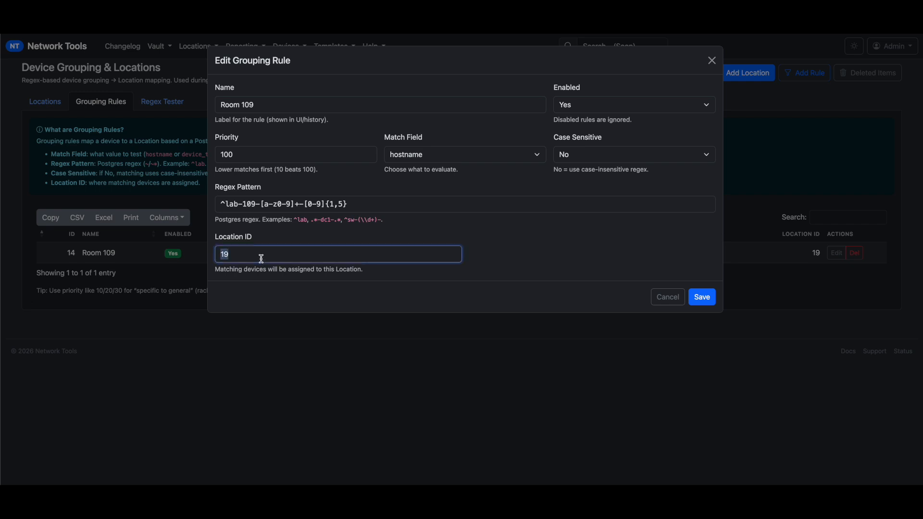
pyautogui.write('20')
pyautogui.click(703, 298)
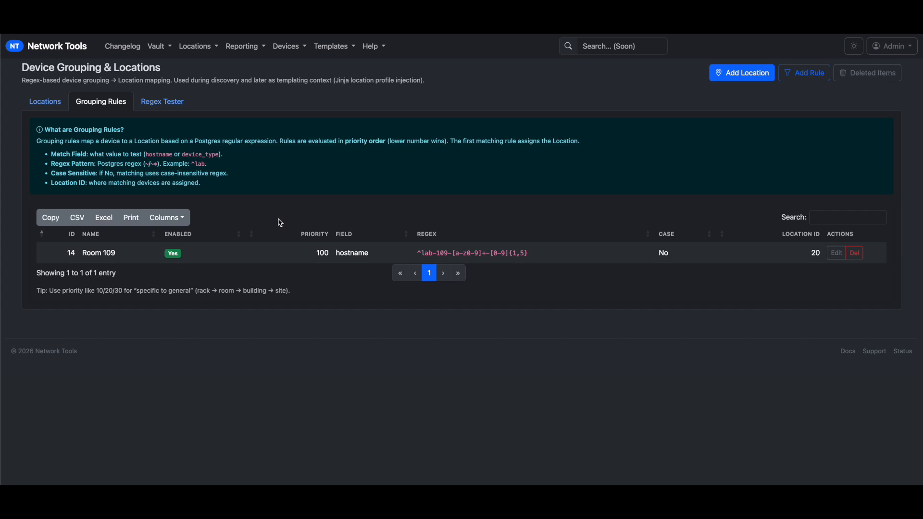
# Test hostname lab-109-a4-3000 against the grouping rules in the Regex Tester
pyautogui.click(148, 102)
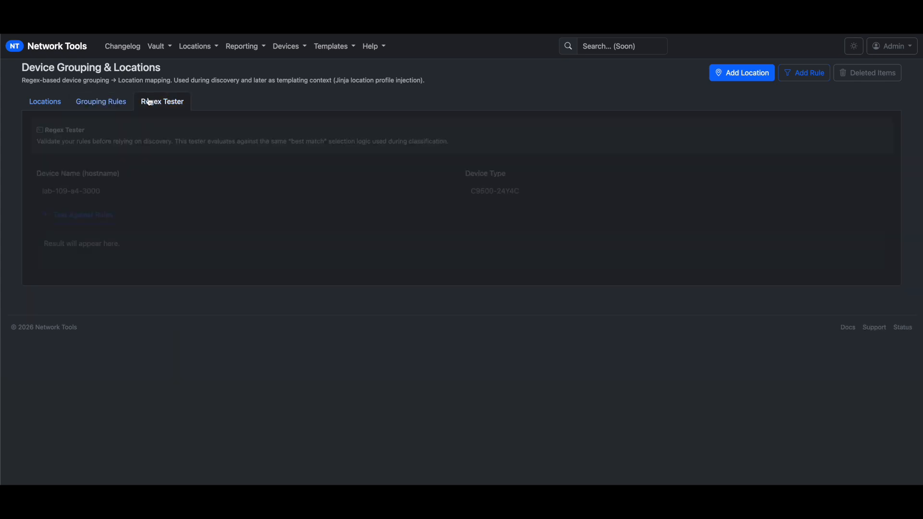
pyautogui.click(76, 191)
pyautogui.click(124, 213)
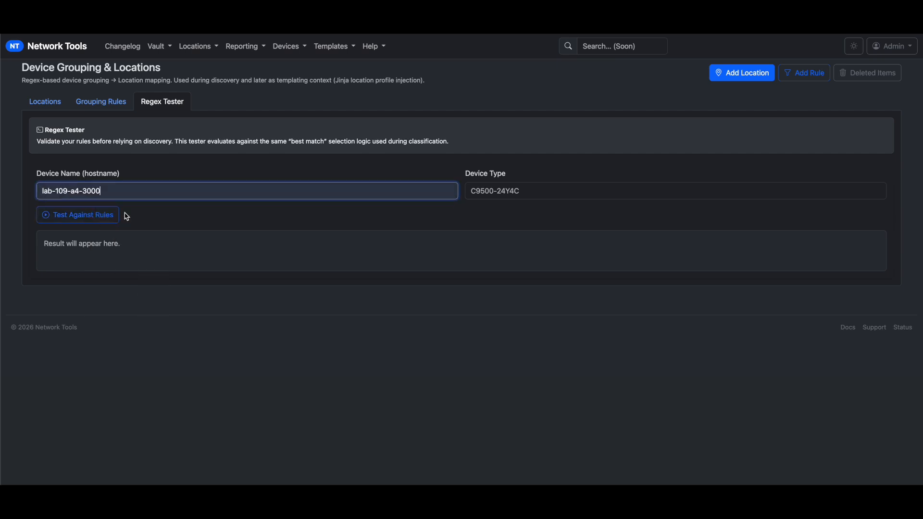
pyautogui.click(114, 217)
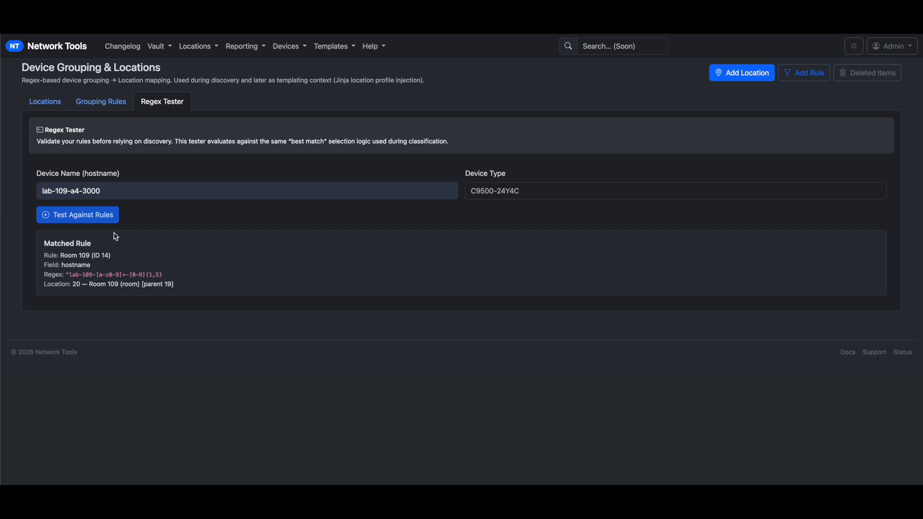
# Inspect the matching Room 109 rule (ID 14) result, then return to Grouping Rules
pyautogui.moveTo(49, 255); pyautogui.dragTo(110, 266)
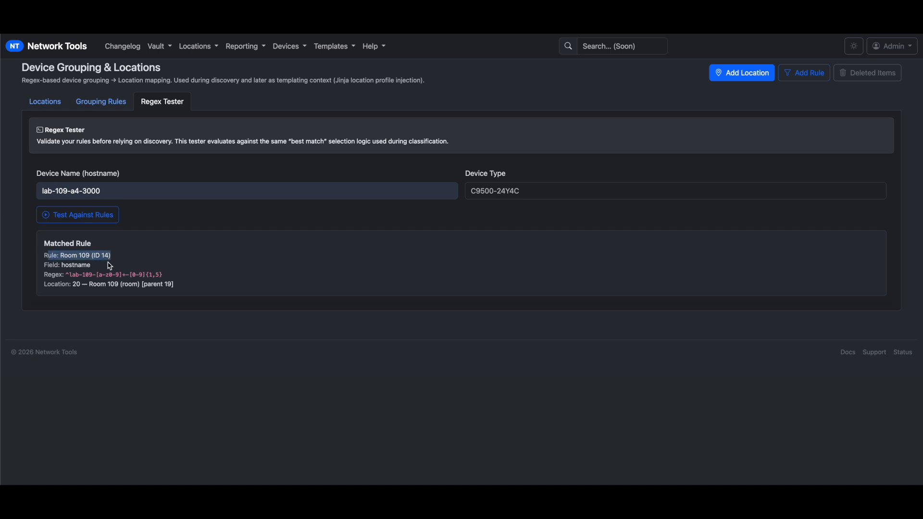
pyautogui.moveTo(174, 284); pyautogui.dragTo(39, 250)
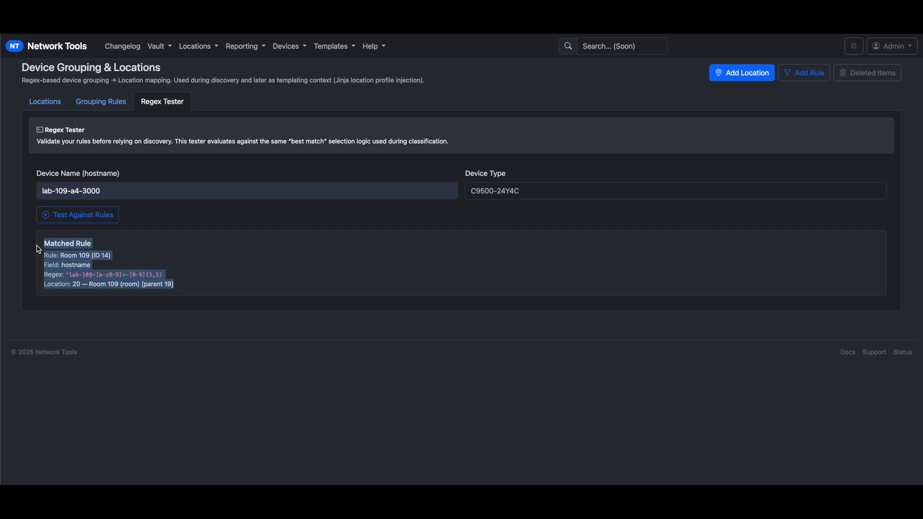
pyautogui.click(252, 290)
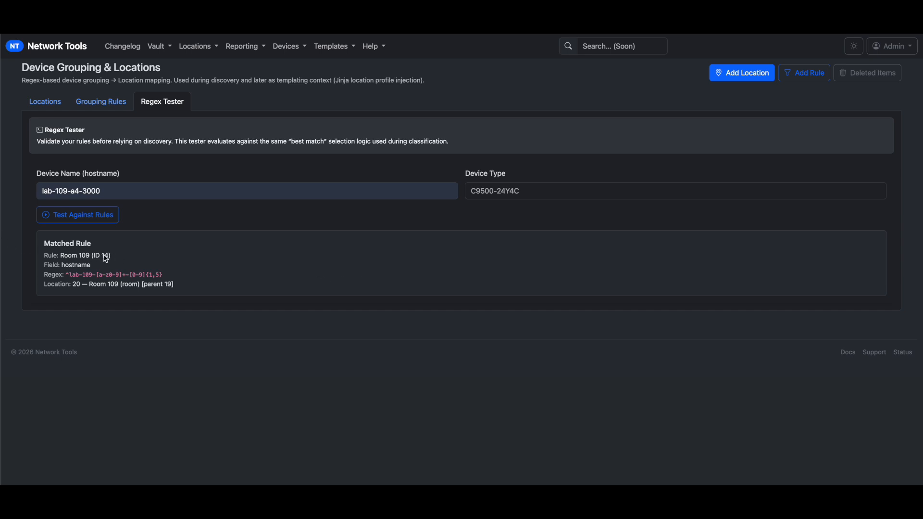
pyautogui.moveTo(106, 256); pyautogui.dragTo(45, 255)
pyautogui.click(143, 271)
pyautogui.click(118, 102)
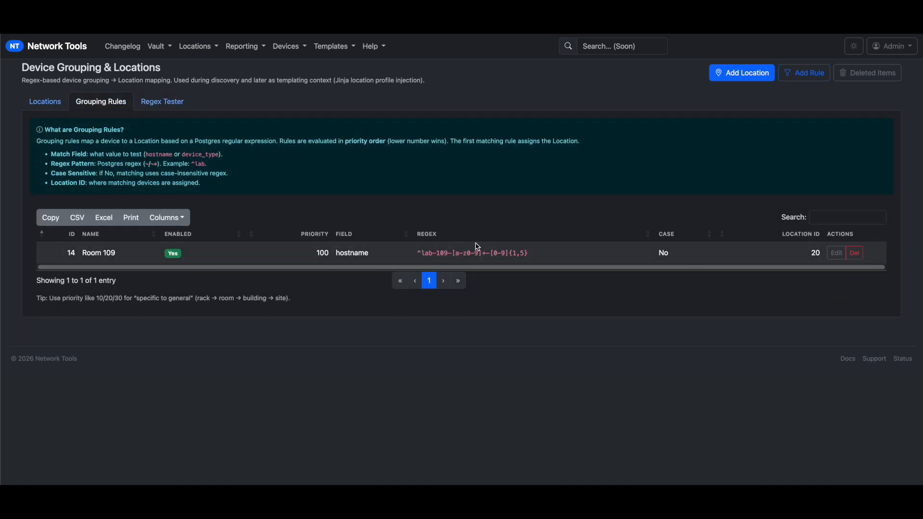
# Cancel a new-location form that was opened by mistake
pyautogui.click(743, 77)
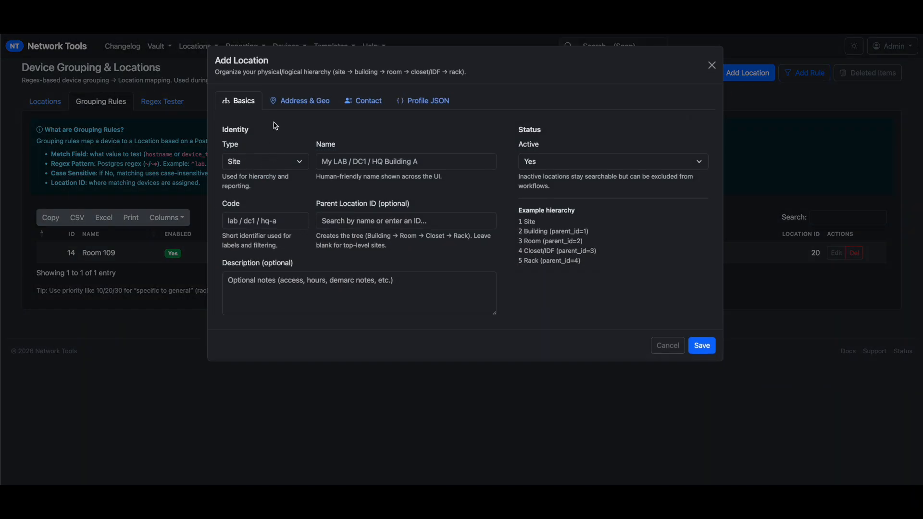
pyautogui.click(343, 159)
pyautogui.press('Escape')
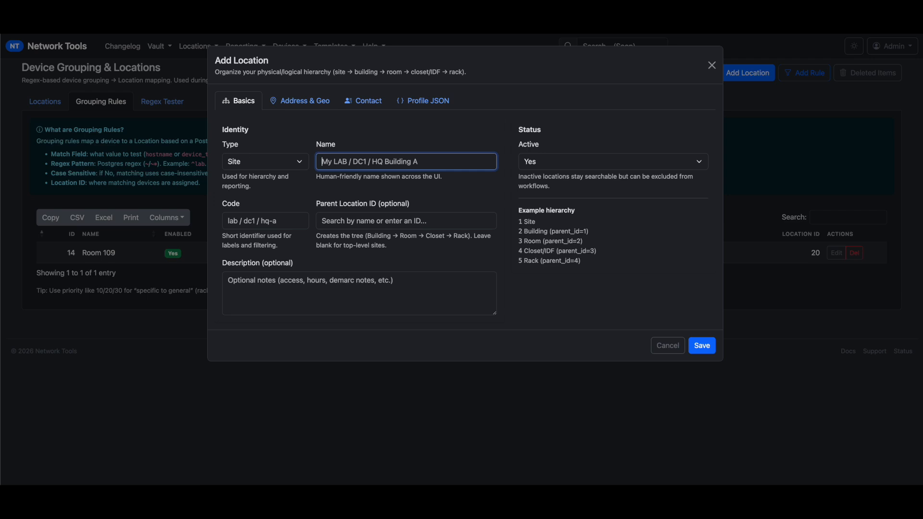
pyautogui.press('Escape')
# Add a grouping rule named Lab Building Catch All with priority 1
pyautogui.click(803, 75)
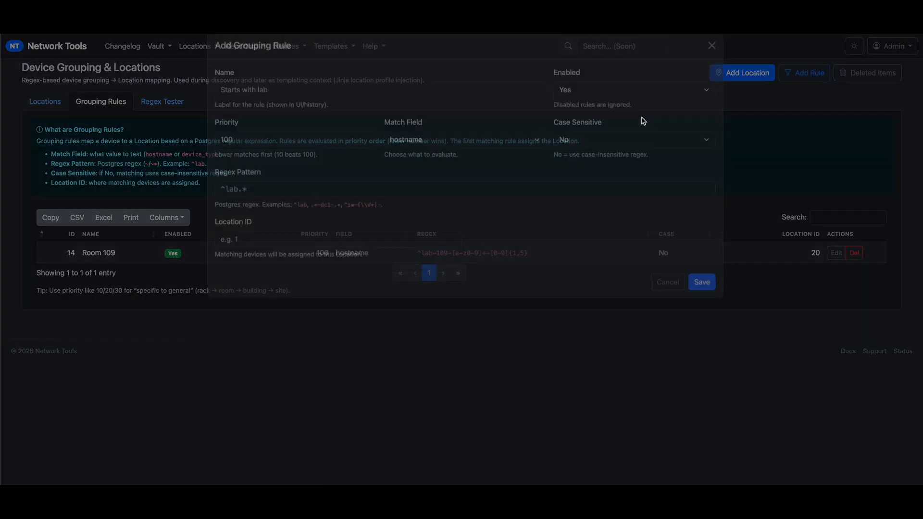
pyautogui.click(291, 102)
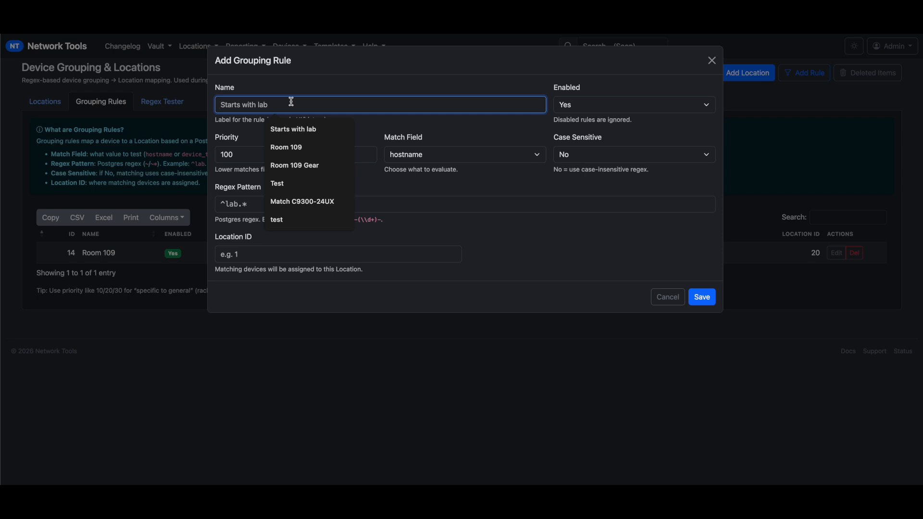
pyautogui.write('Lab Building Catch All')
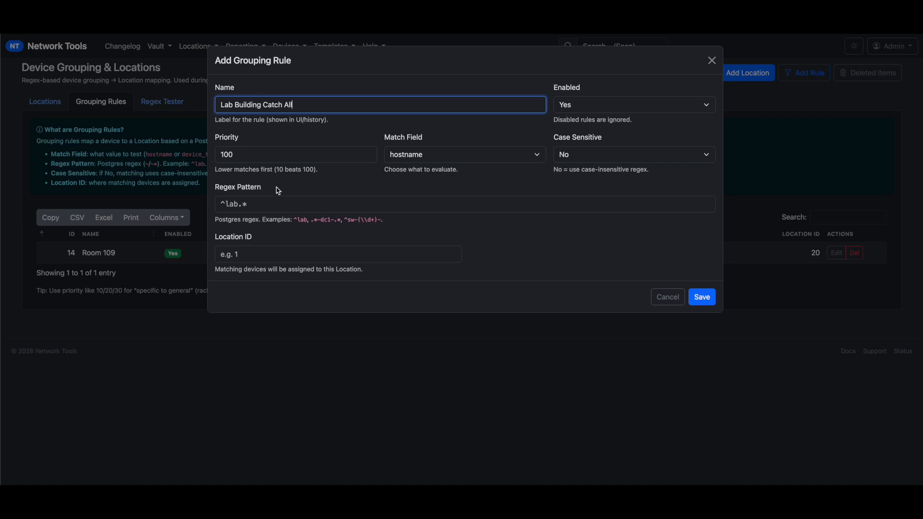
pyautogui.click(326, 158)
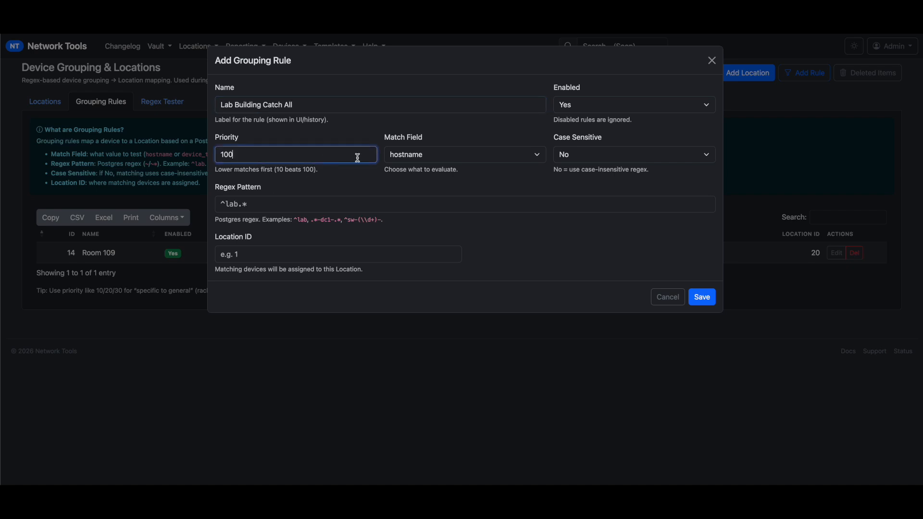
pyautogui.press('BackSpace')
pyautogui.press('BackSpace')
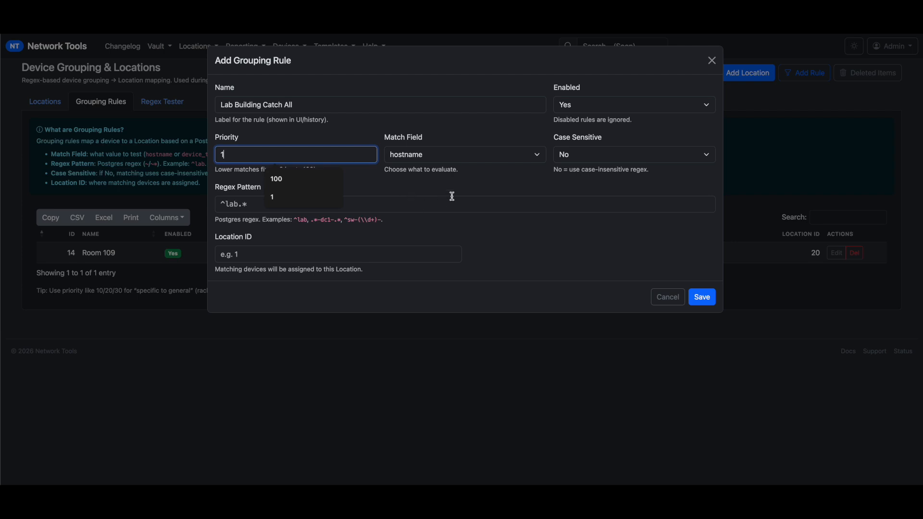
# Give the rule pattern ^lab-.*$ and location ID 20, and save it
pyautogui.click(325, 210)
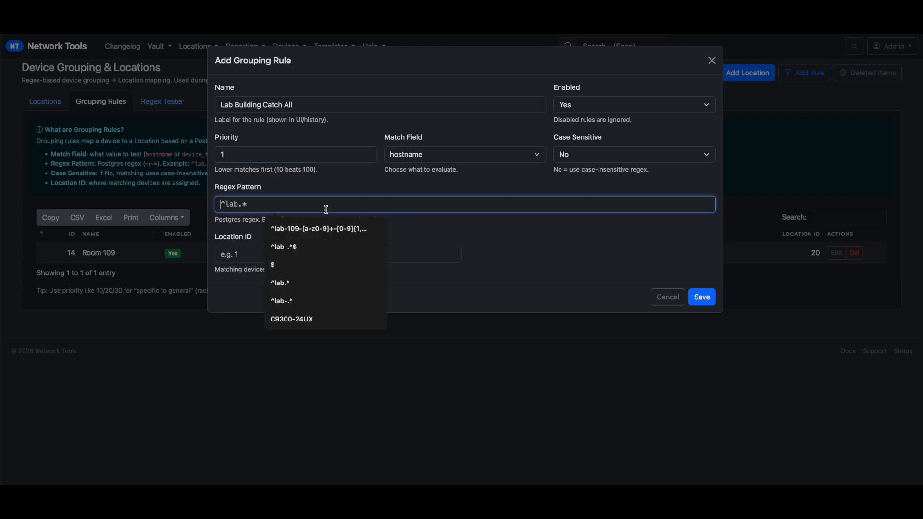
pyautogui.click(288, 247)
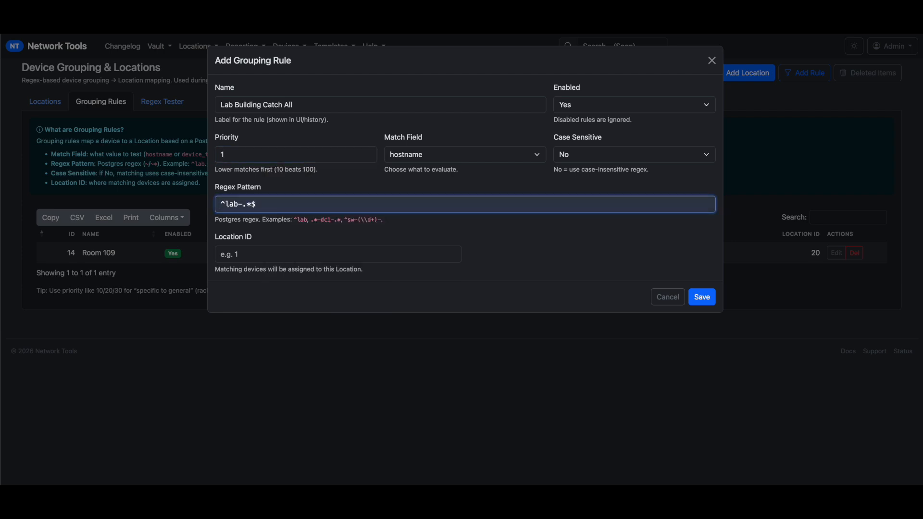
pyautogui.click(245, 255)
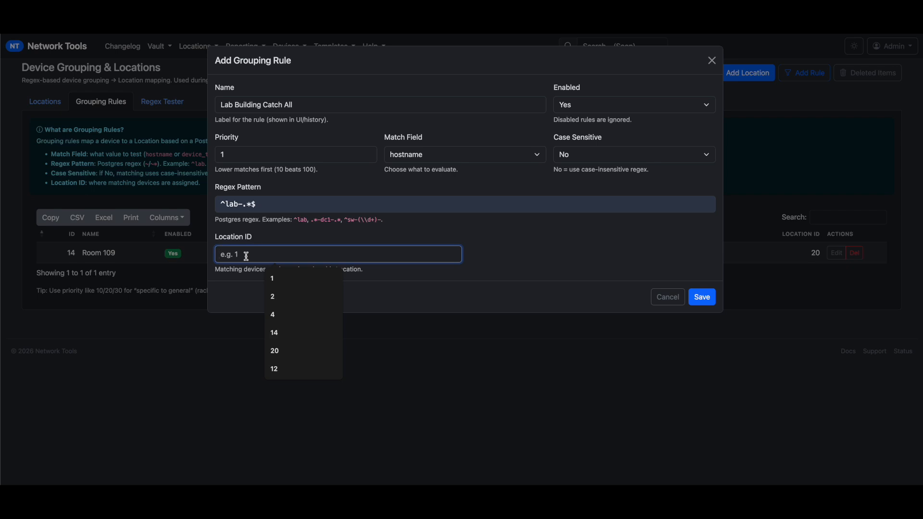
pyautogui.write('20')
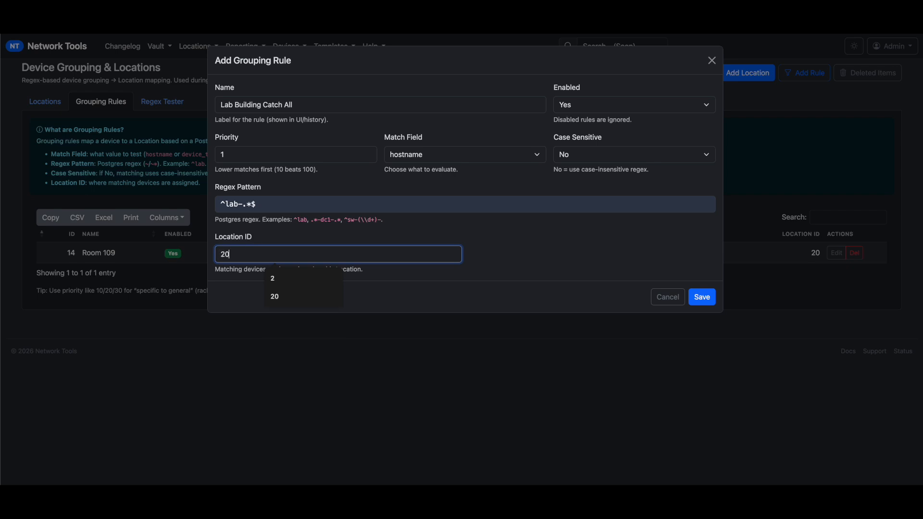
pyautogui.click(702, 297)
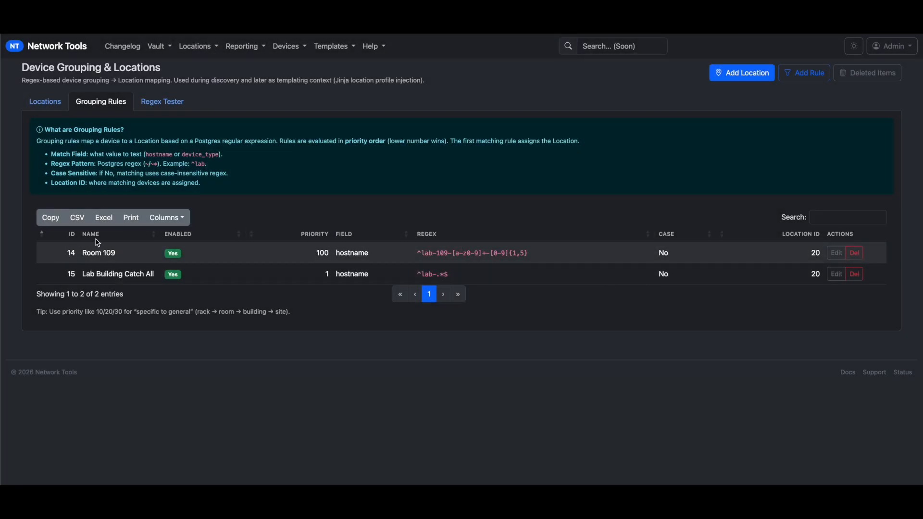
# Change Lab Building Catch All's location ID from 20 to Master Lab's 18, then sort by priority
pyautogui.click(50, 100)
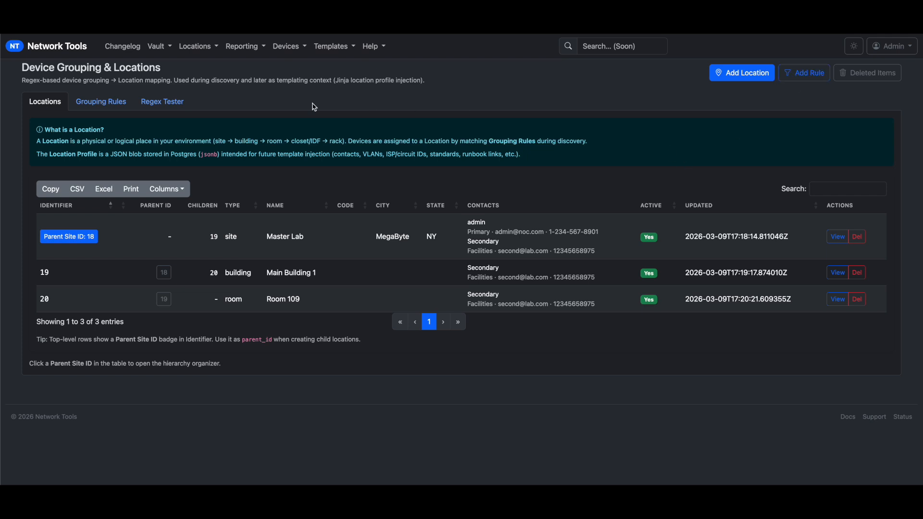
pyautogui.click(114, 102)
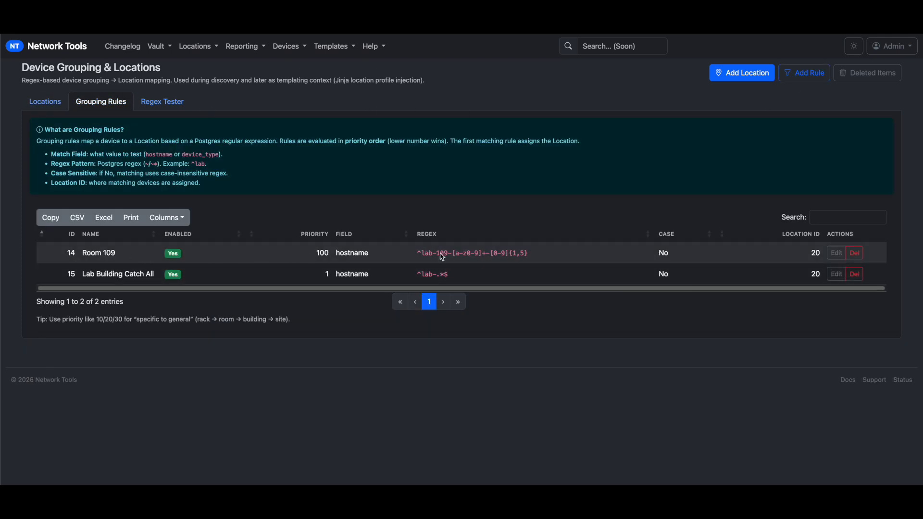
pyautogui.click(837, 274)
pyautogui.doubleClick(253, 249)
pyautogui.write('18')
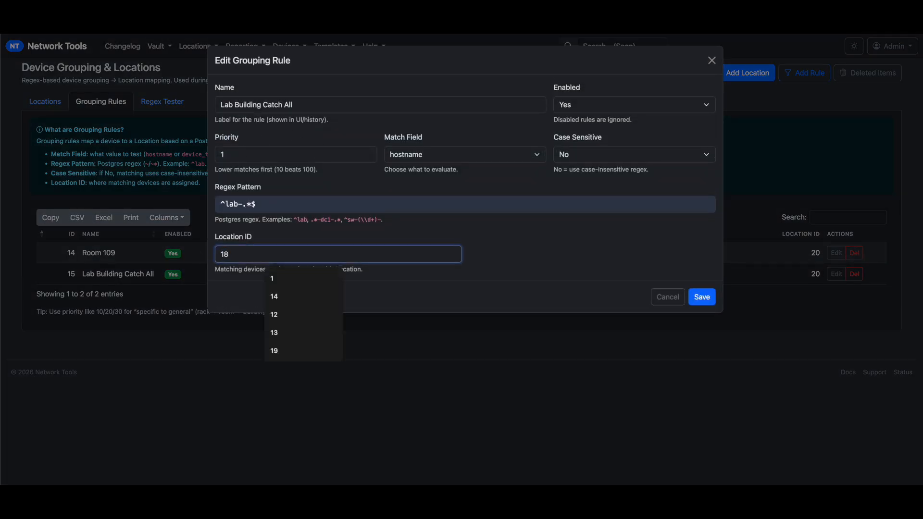
pyautogui.click(701, 303)
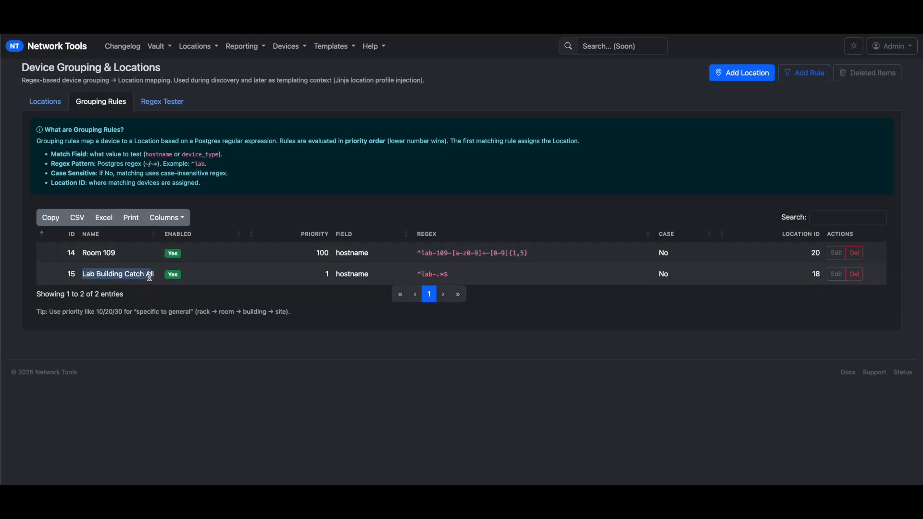
pyautogui.click(321, 240)
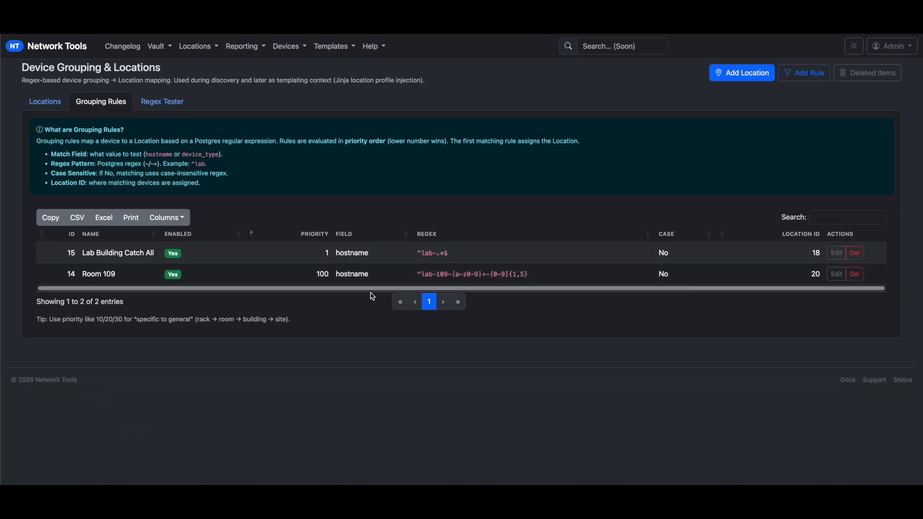
# Re-test lab-109-a4-3000 to confirm it now matches Lab Building Catch All (location 18), then open Locations
pyautogui.click(154, 103)
pyautogui.click(144, 190)
pyautogui.click(110, 213)
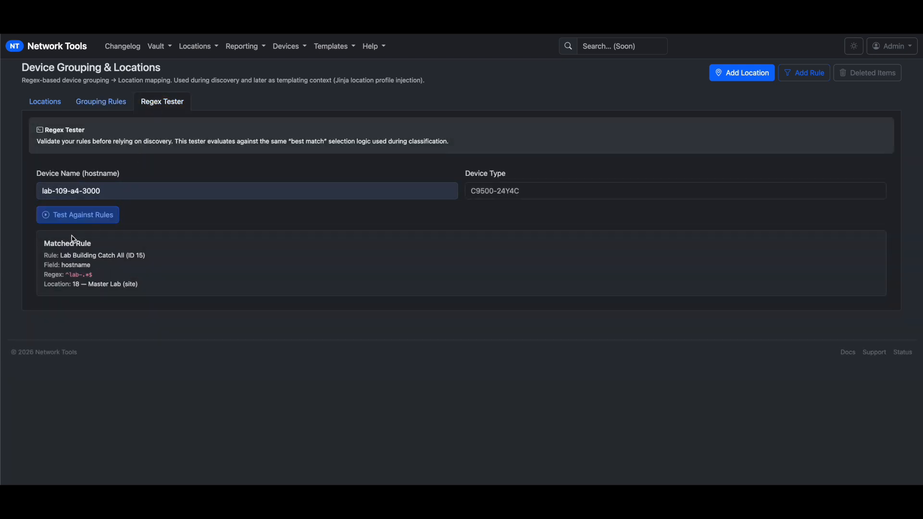
pyautogui.moveTo(45, 259)
pyautogui.mouseDown()
pyautogui.moveTo(144, 264)
pyautogui.moveTo(152, 284)
pyautogui.moveTo(68, 272)
pyautogui.moveTo(28, 252)
pyautogui.mouseUp()
pyautogui.click(71, 89)
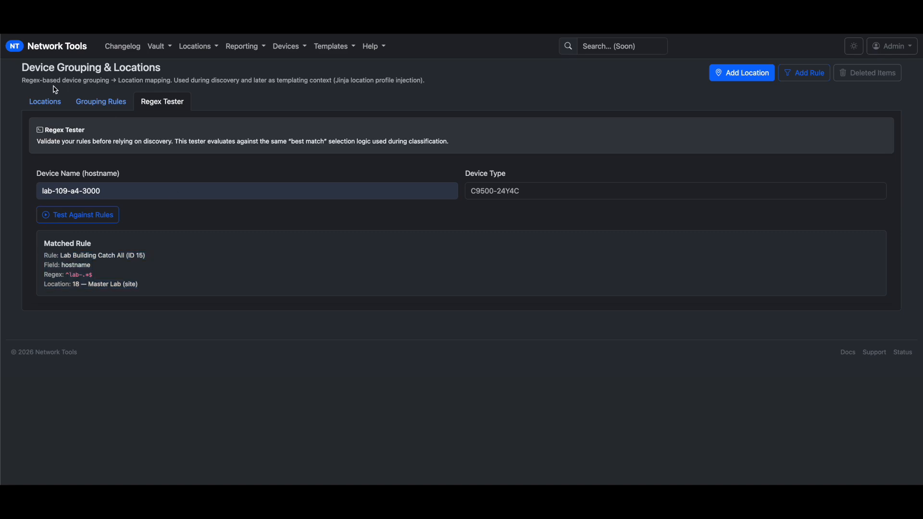
pyautogui.click(45, 101)
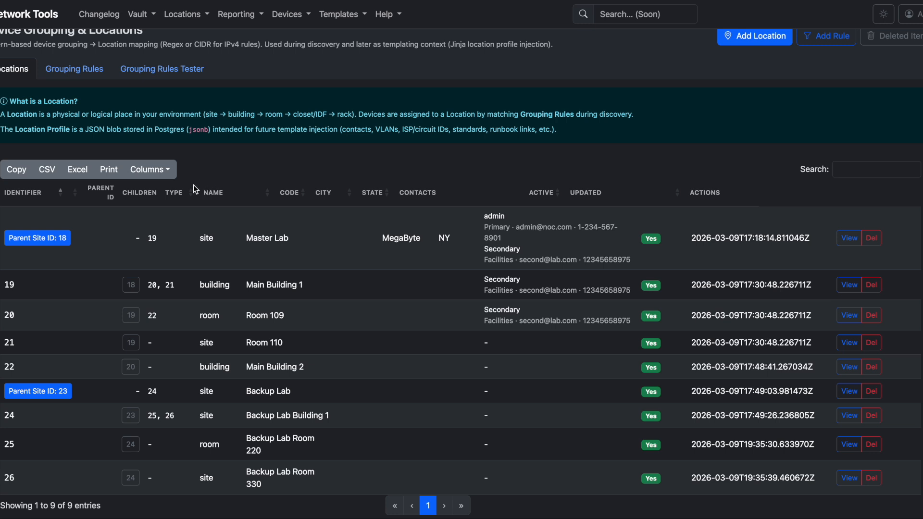
# Inspect the 23 — Backup Lab hierarchy via Master Lab's parent-site organizer, then show Grouping Rules
pyautogui.scroll(-1, 278, 178)
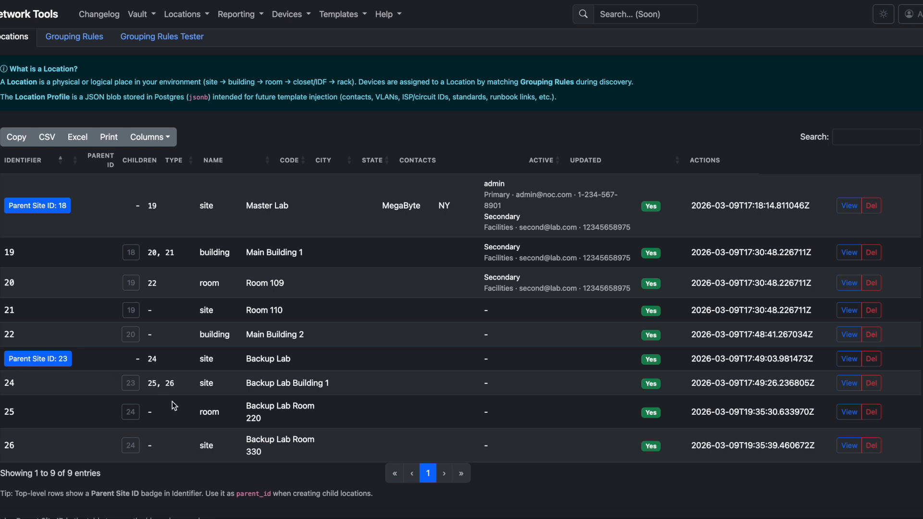
pyautogui.scroll(-2, 188, 281)
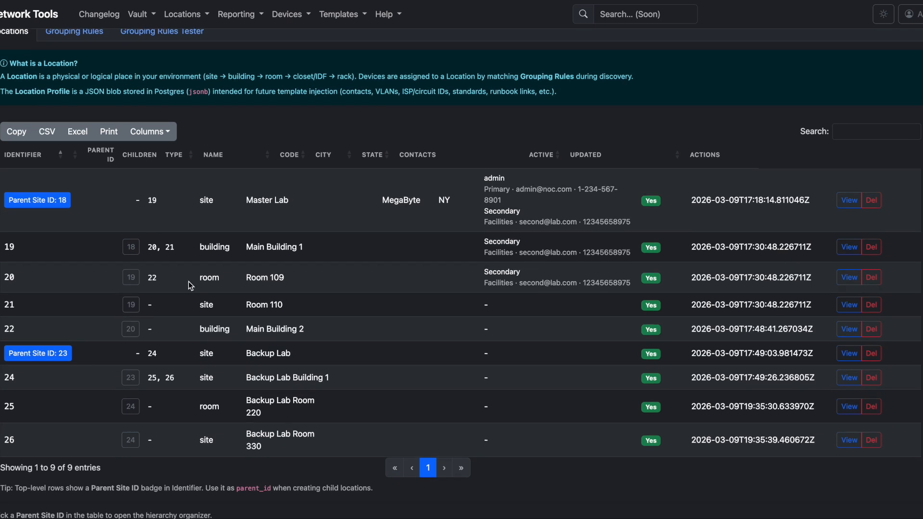
pyautogui.scroll(4, 188, 281)
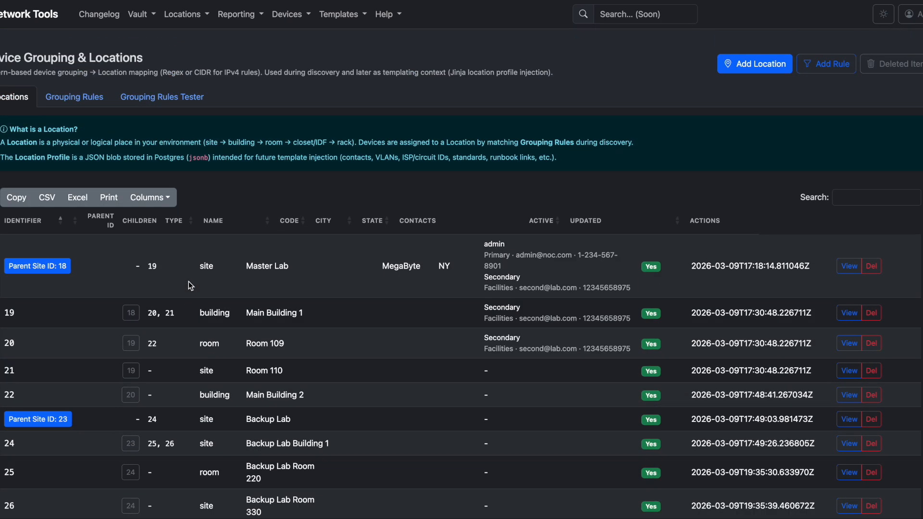
pyautogui.click(31, 268)
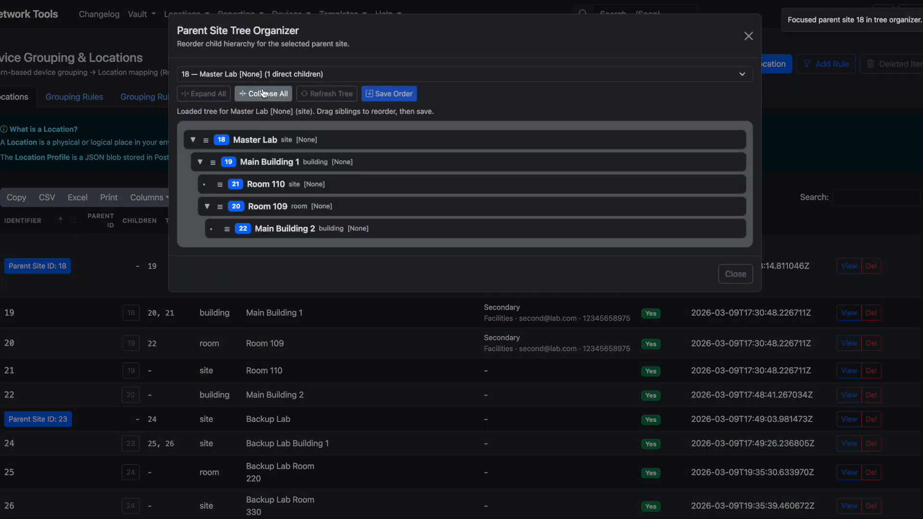
pyautogui.click(270, 75)
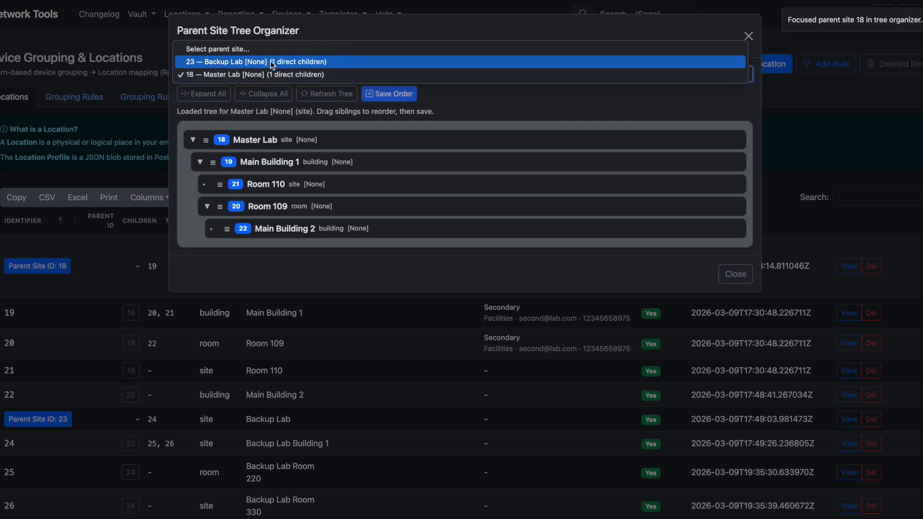
pyautogui.click(272, 64)
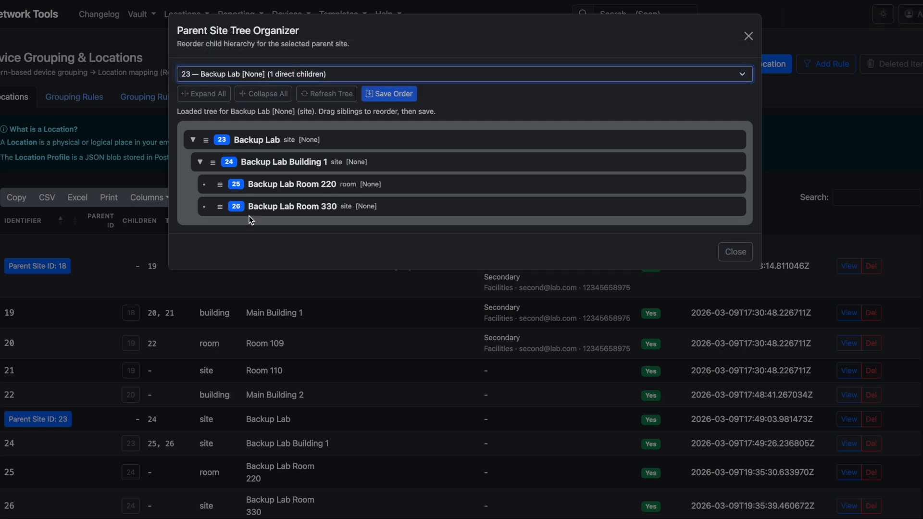
pyautogui.click(746, 37)
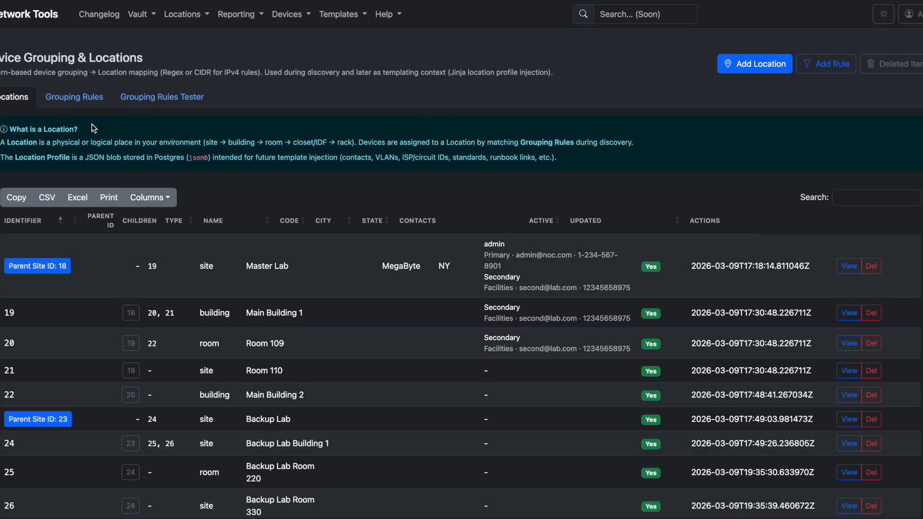
pyautogui.click(57, 108)
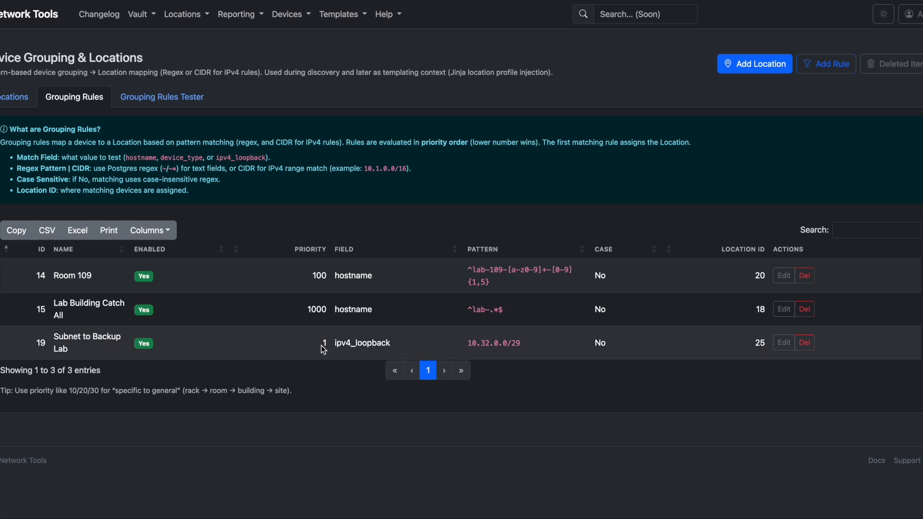
# Open rule 19, Subnet to Backup Lab, for editing and inspect its 10.32.0.0/29 subnet
pyautogui.moveTo(330, 346); pyautogui.dragTo(546, 342)
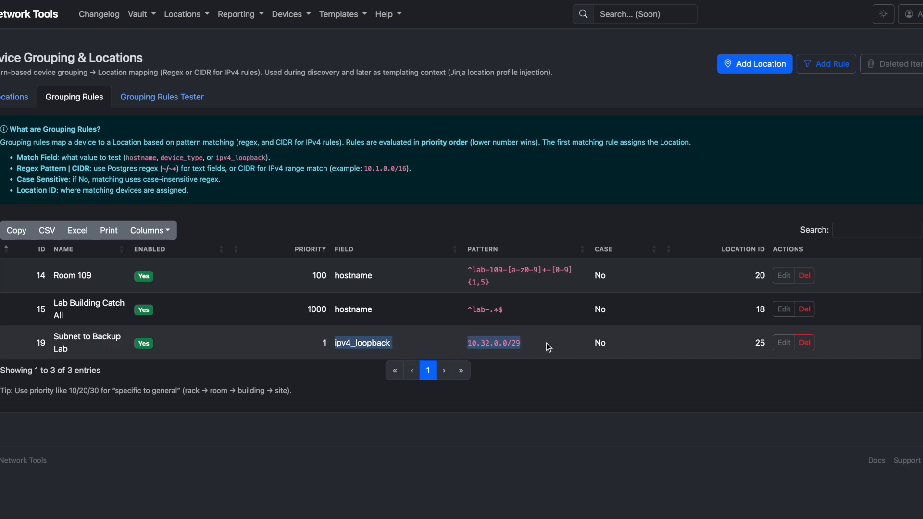
pyautogui.click(660, 359)
pyautogui.click(784, 342)
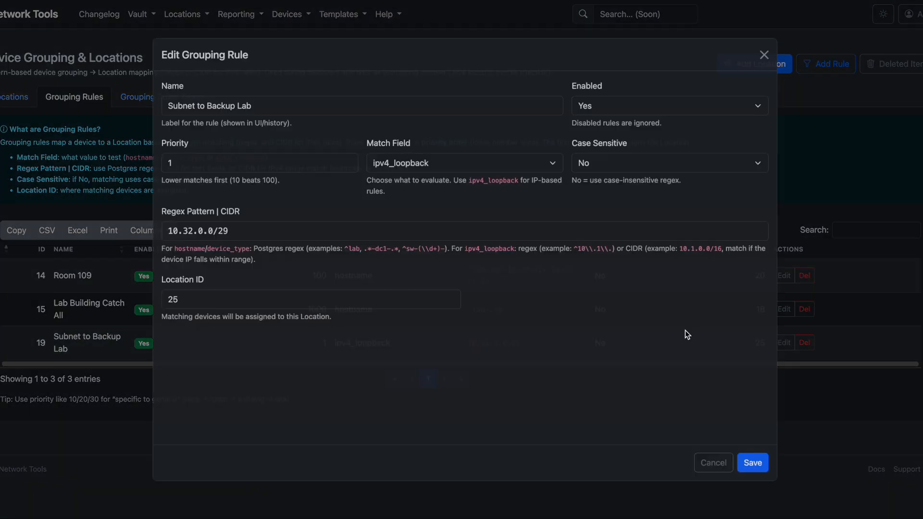
pyautogui.moveTo(244, 241); pyautogui.dragTo(134, 240)
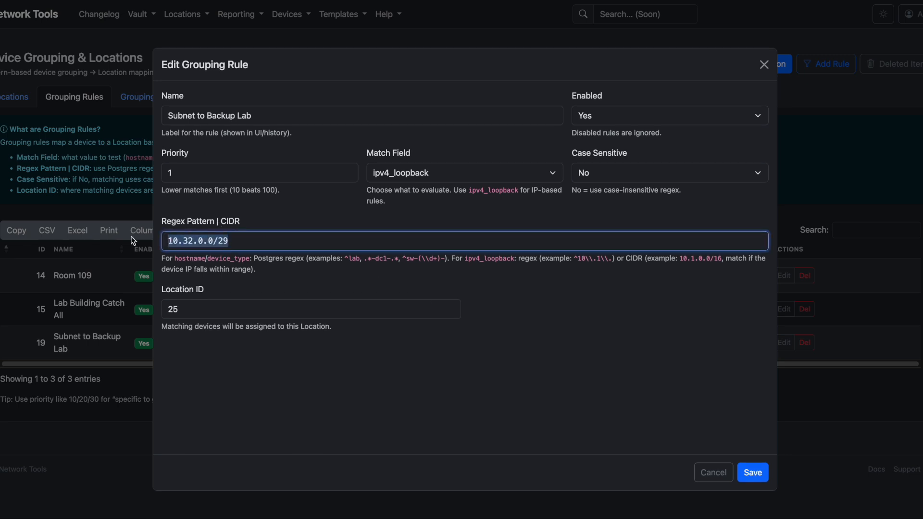
pyautogui.moveTo(165, 240); pyautogui.dragTo(237, 239)
pyautogui.click(237, 239)
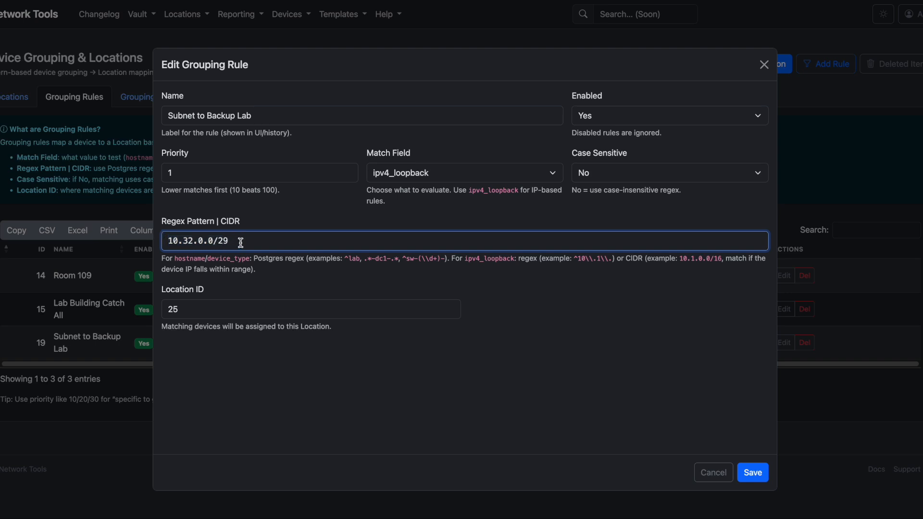
pyautogui.moveTo(241, 243); pyautogui.dragTo(147, 247)
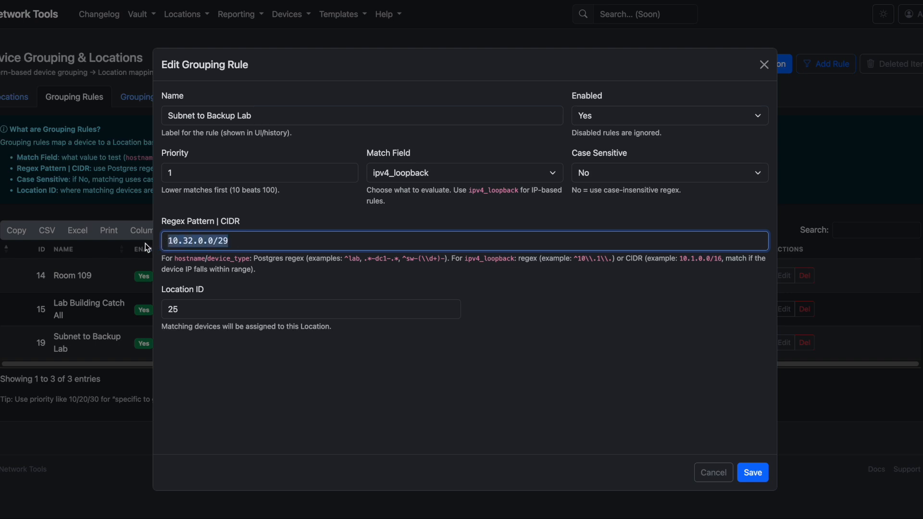
pyautogui.click(214, 243)
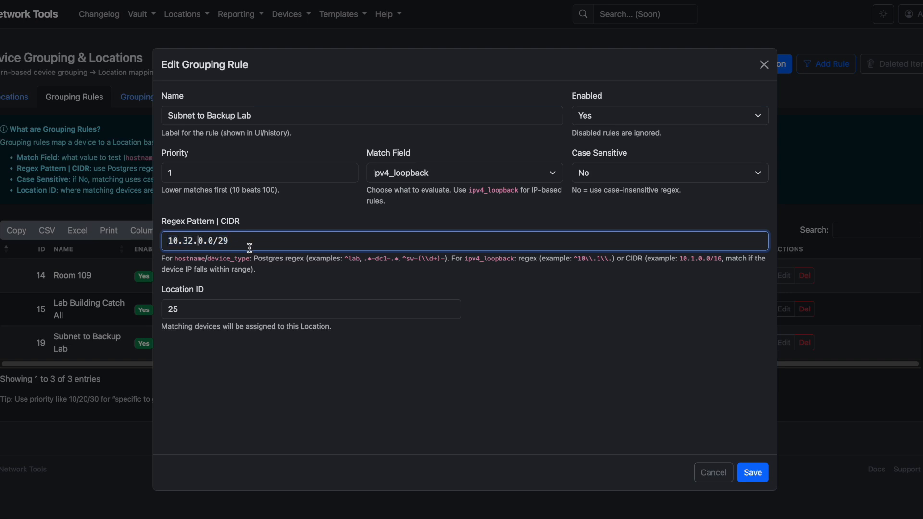
pyautogui.moveTo(245, 247); pyautogui.dragTo(96, 234)
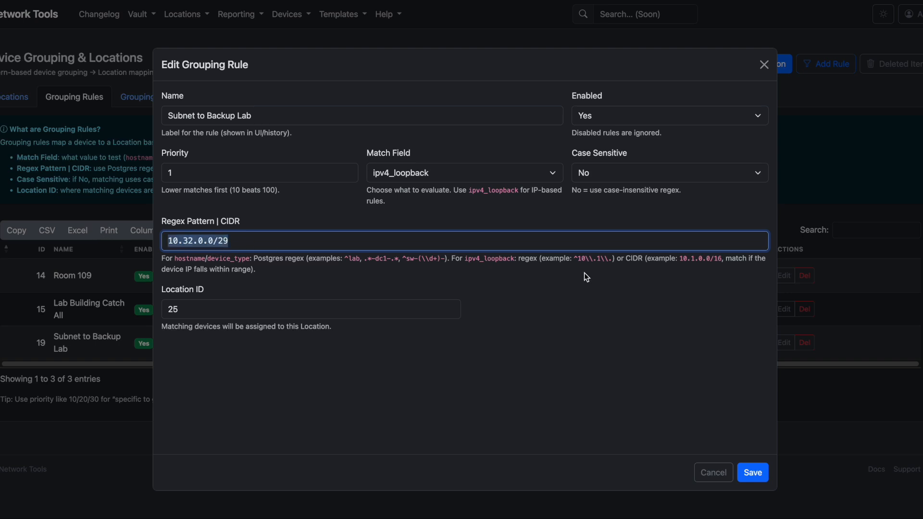
# Keep ipv4_loopback as the rule's match field
pyautogui.click(647, 287)
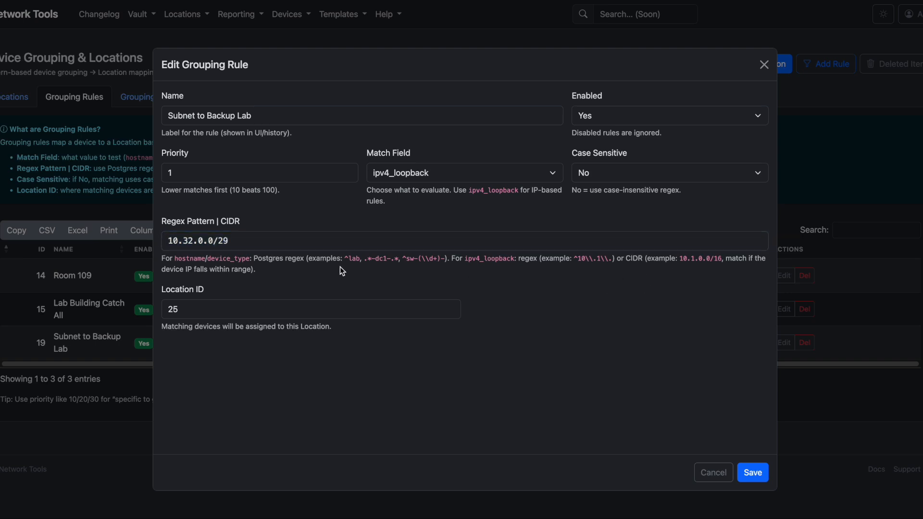
pyautogui.moveTo(256, 270); pyautogui.dragTo(186, 260)
pyautogui.click(345, 293)
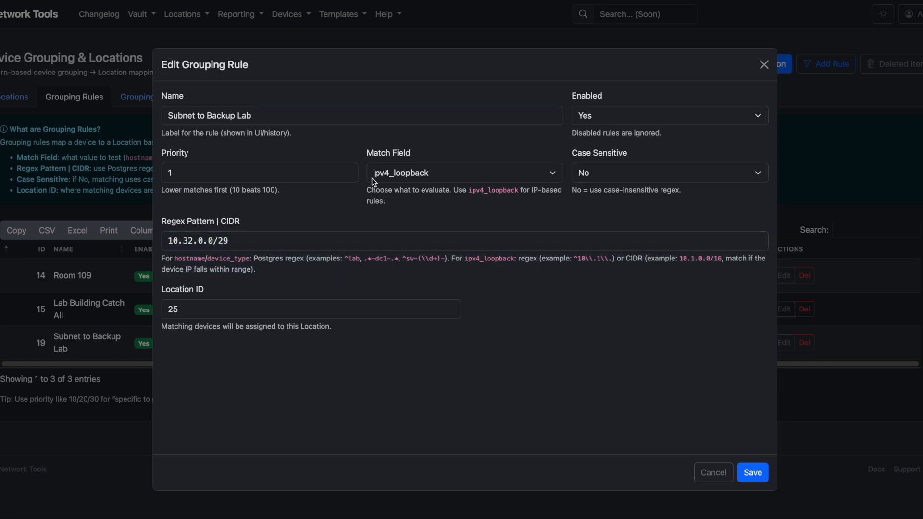
pyautogui.click(426, 175)
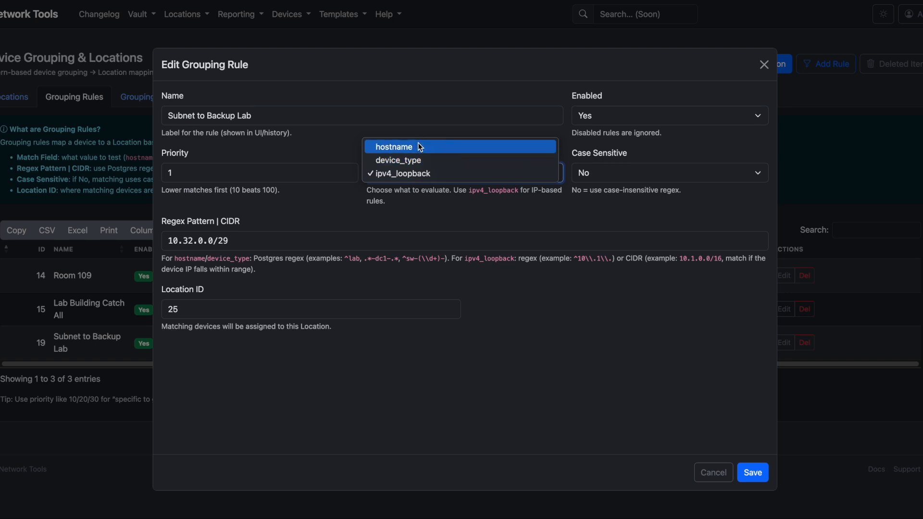
pyautogui.click(420, 174)
# Set the Location ID to 26 – Backup Lab Room 330 from the suggestions and save
pyautogui.click(247, 313)
pyautogui.moveTo(247, 310); pyautogui.dragTo(67, 304)
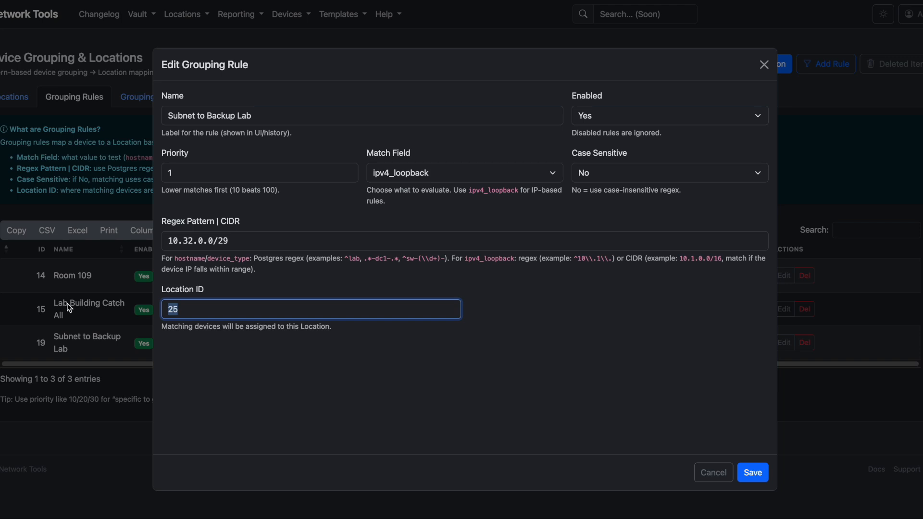
pyautogui.write('2')
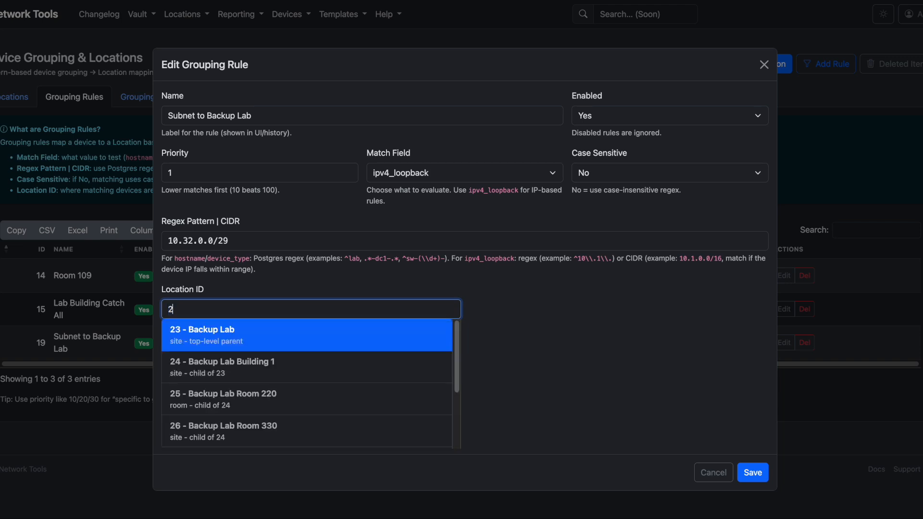
pyautogui.press('BackSpace')
pyautogui.write('back')
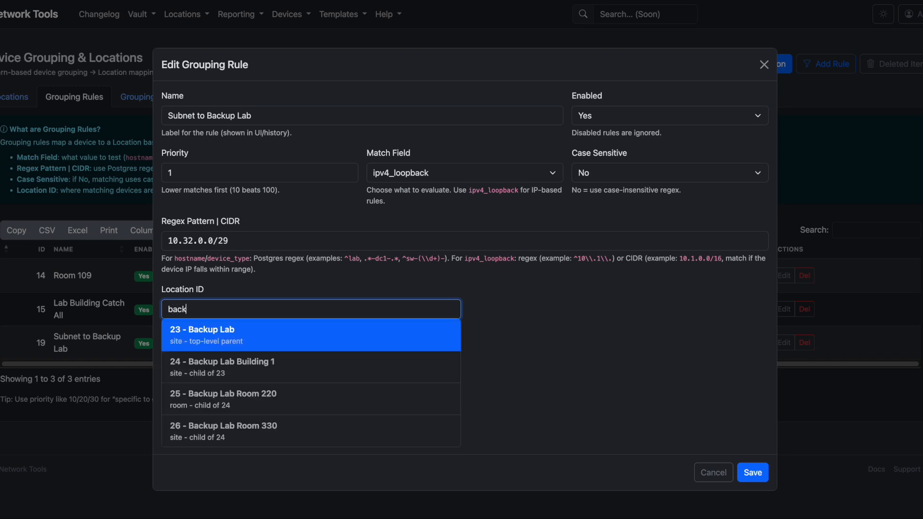
pyautogui.press('Down')
pyautogui.press('Down')
pyautogui.press('Up')
pyautogui.press('Down')
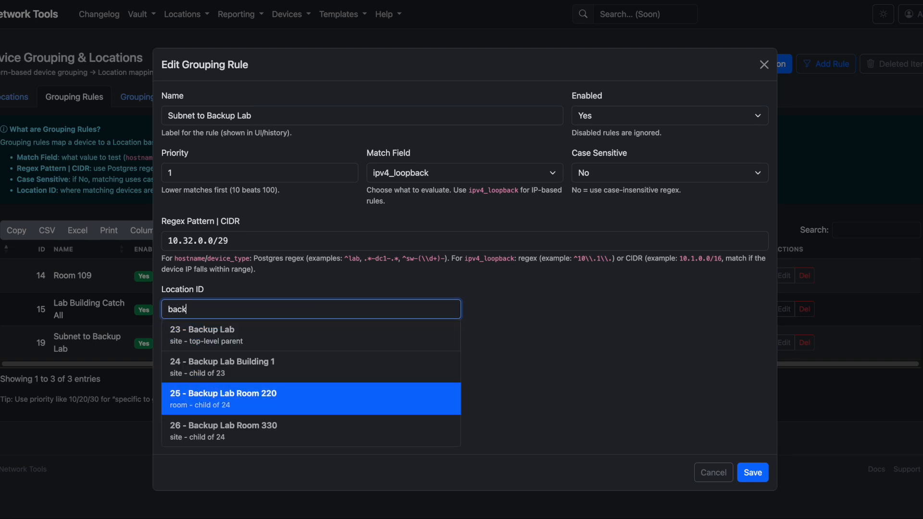
pyautogui.press('Down')
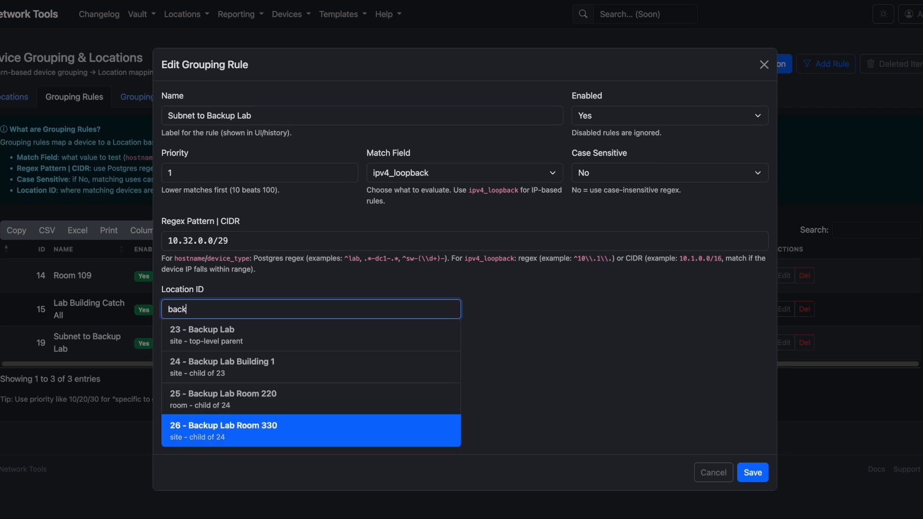
pyautogui.press('Return')
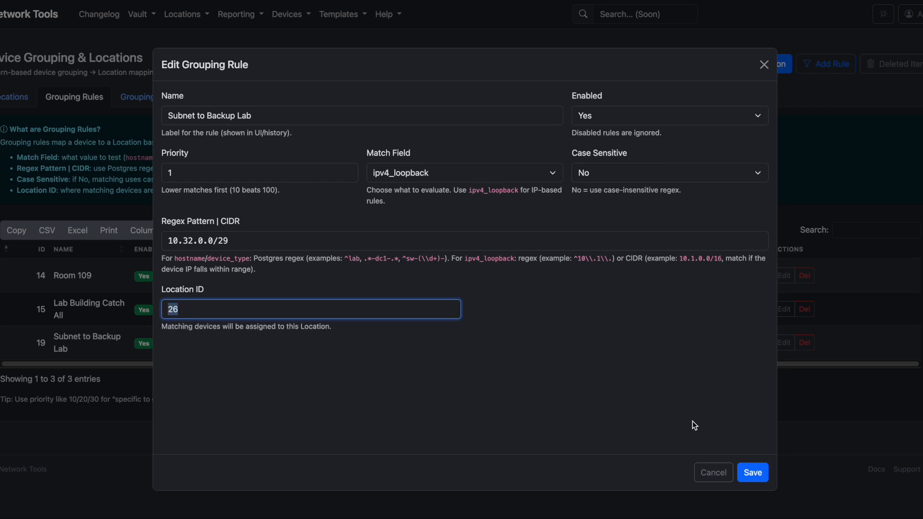
pyautogui.click(753, 473)
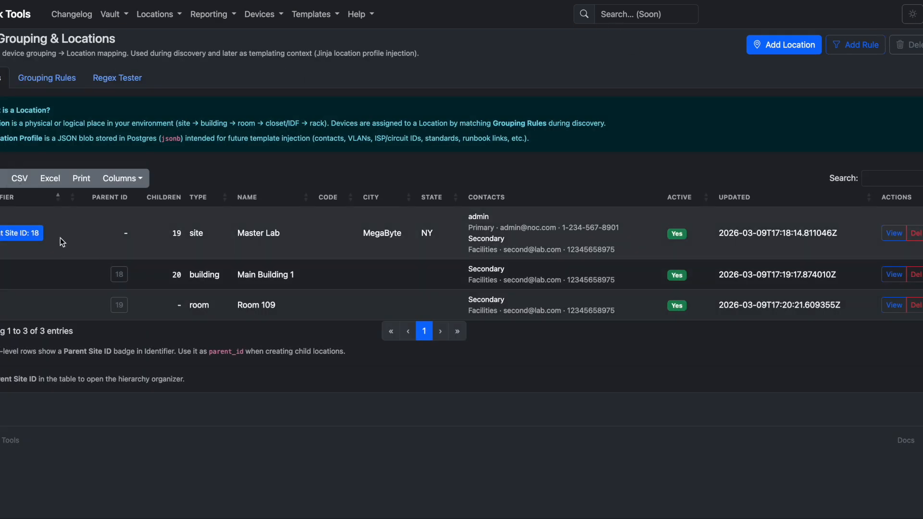
# Check the Master Lab and Room 109 detail pages for assigned devices, returning to Locations
pyautogui.click(890, 234)
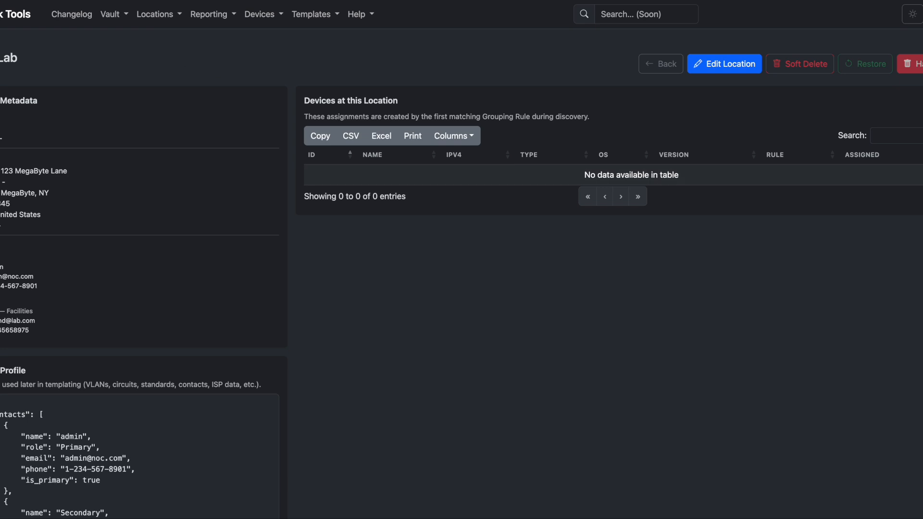
pyautogui.hotkey('alt', 'Left')
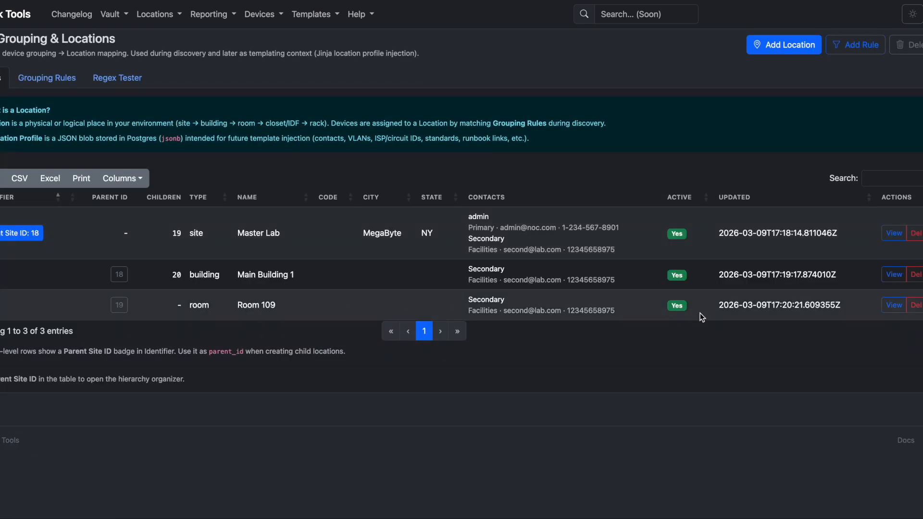
pyautogui.click(900, 307)
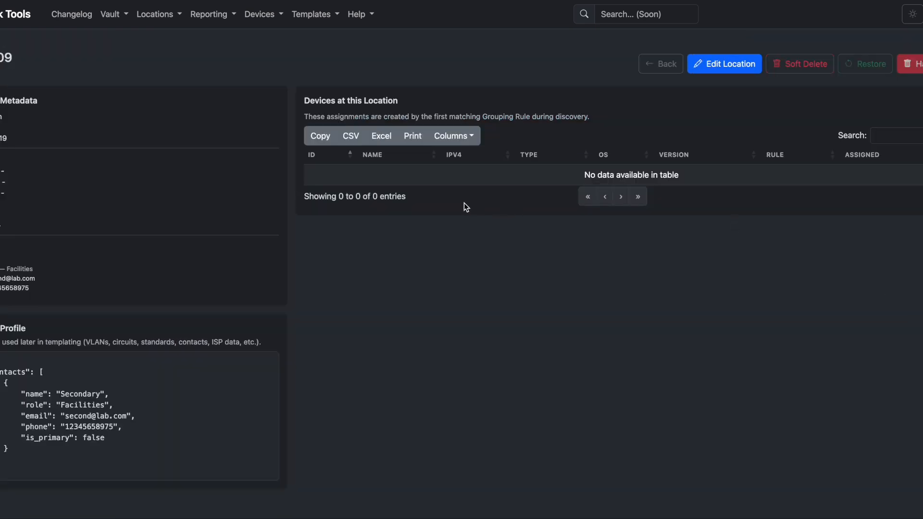
pyautogui.hotkey('alt', 'Left')
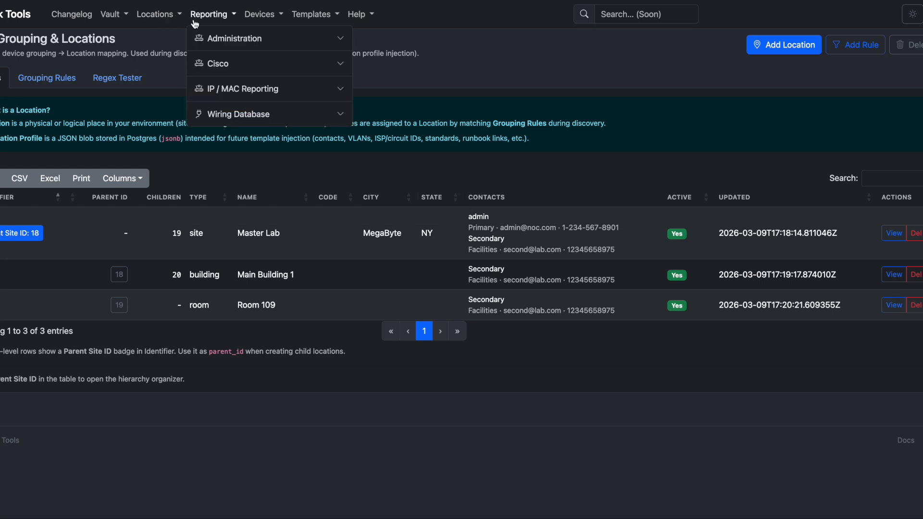
# Queue a new device discovery batch for the IPv4 target 10.32.0.1
pyautogui.click(265, 38)
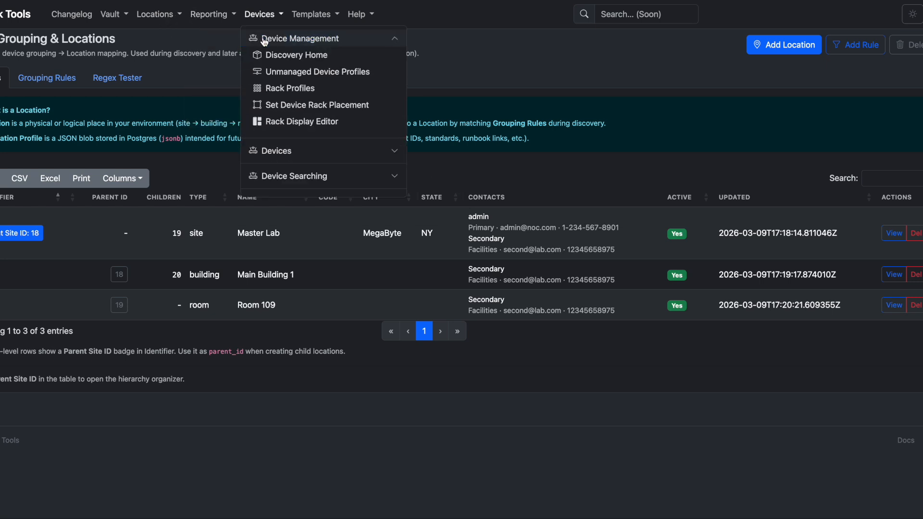
pyautogui.click(300, 57)
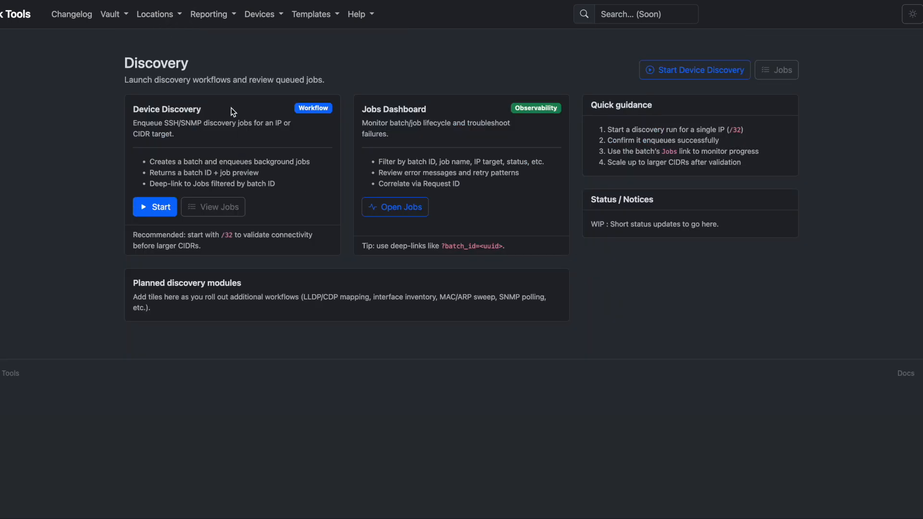
pyautogui.click(166, 208)
pyautogui.click(186, 167)
pyautogui.write('10.32.0.1')
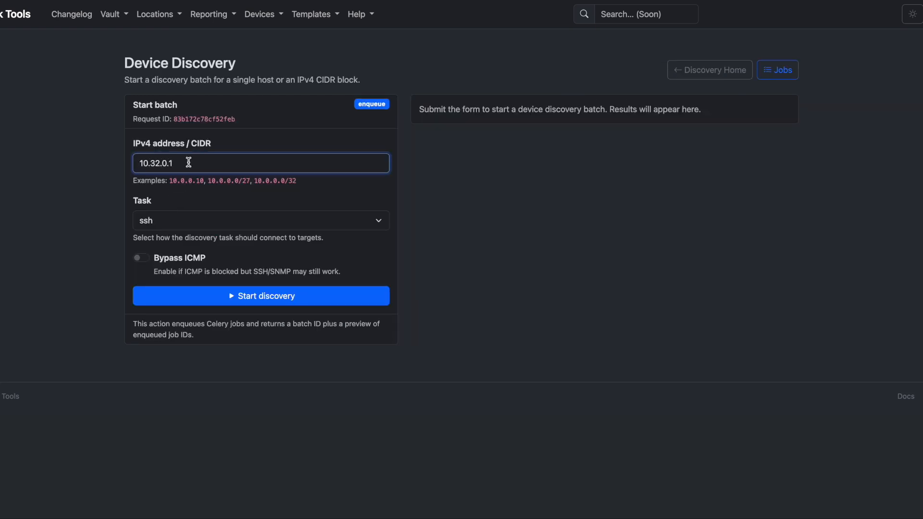
pyautogui.click(263, 296)
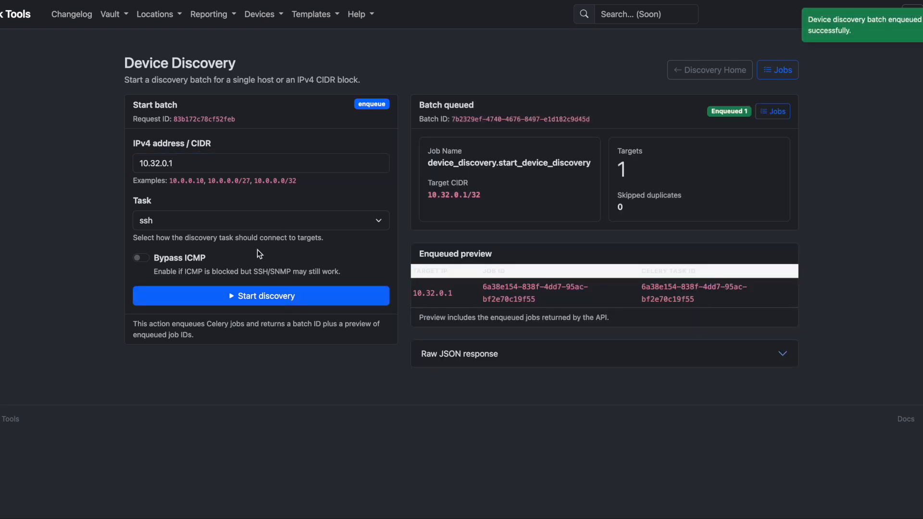
# Resubmit discovery for 10.32.0.1 and confirm 0 enqueued with 1 skipped duplicate
pyautogui.click(195, 162)
pyautogui.moveTo(194, 162); pyautogui.dragTo(93, 162)
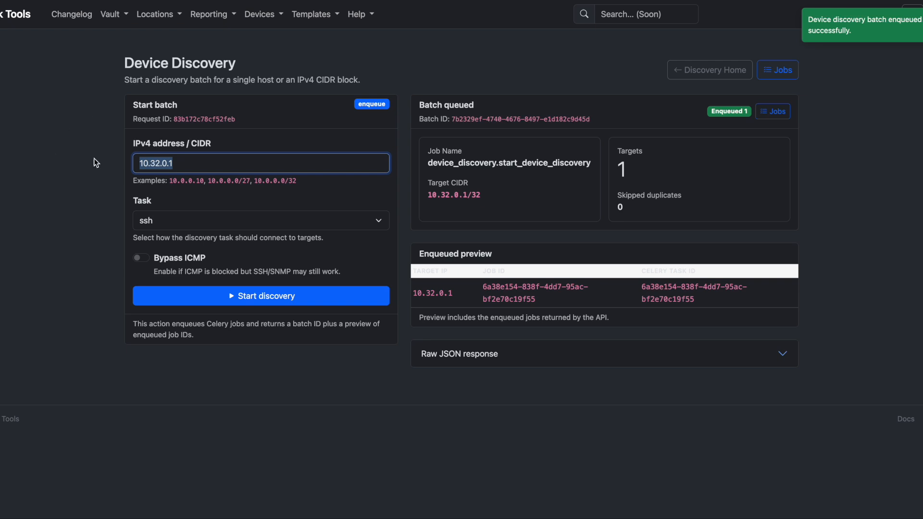
pyautogui.click(246, 303)
pyautogui.click(254, 305)
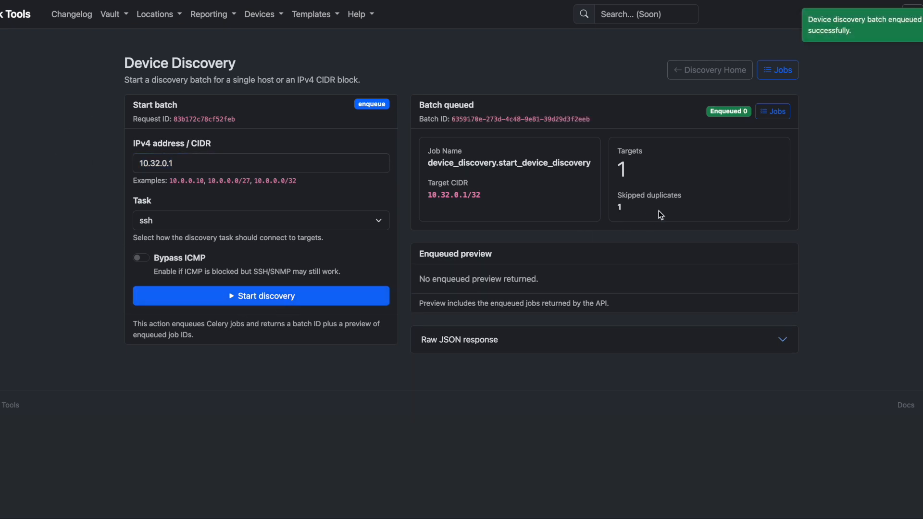
pyautogui.moveTo(666, 203); pyautogui.dragTo(593, 201)
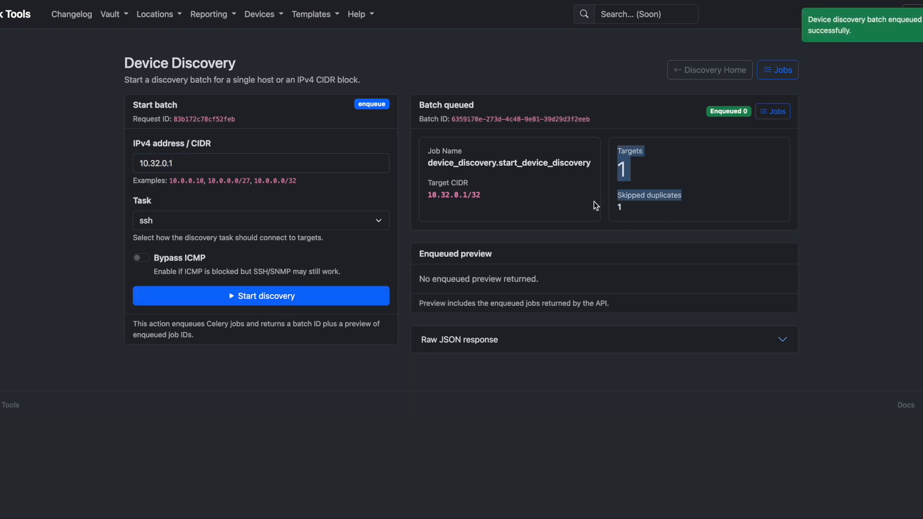
pyautogui.click(188, 163)
pyautogui.write('/')
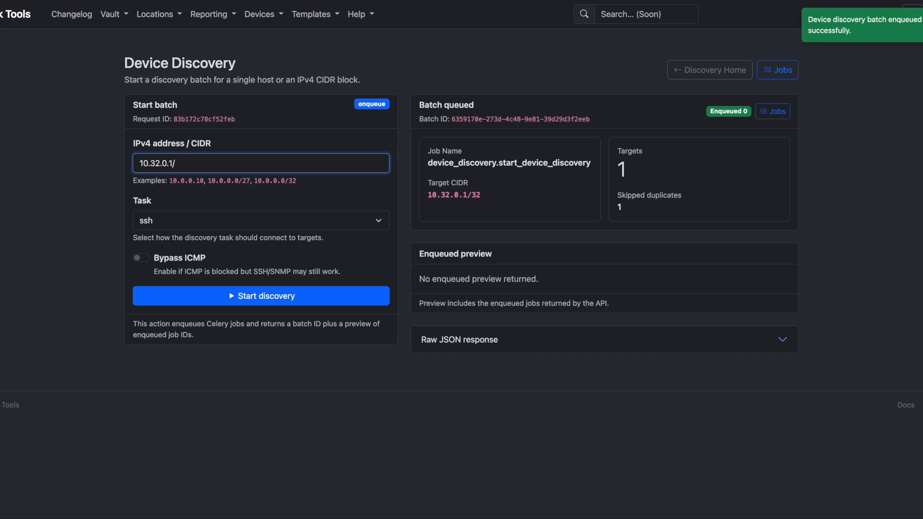
pyautogui.write('20')
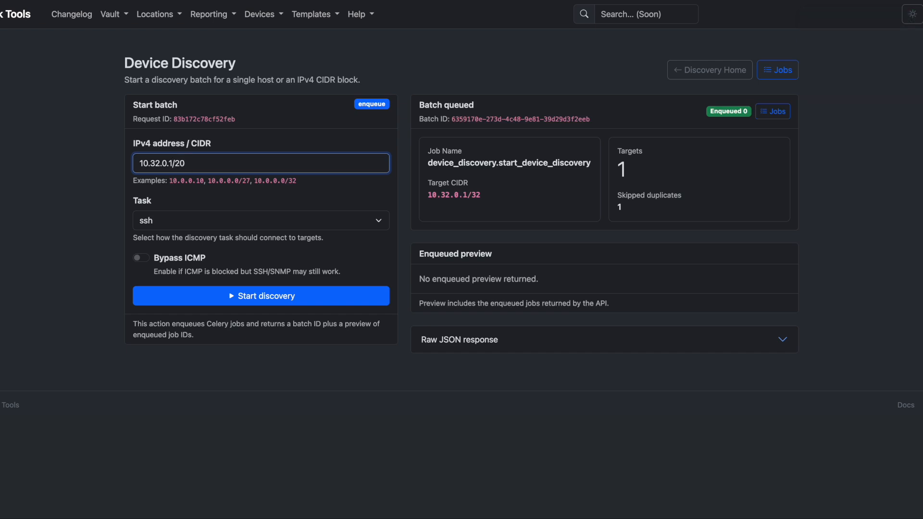
pyautogui.press('BackSpace')
pyautogui.click(255, 15)
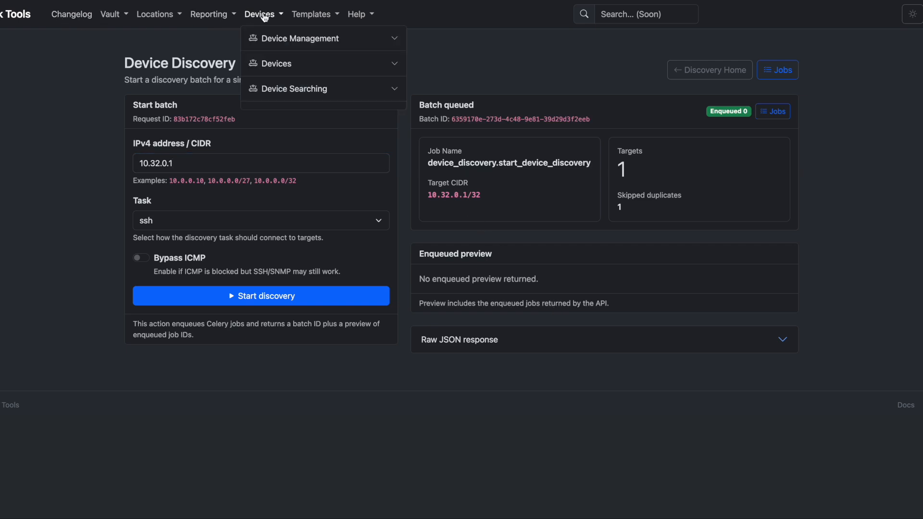
# Open the Background Jobs Report and filter active and pending jobs by 10.32.0.1
pyautogui.click(211, 14)
pyautogui.click(221, 39)
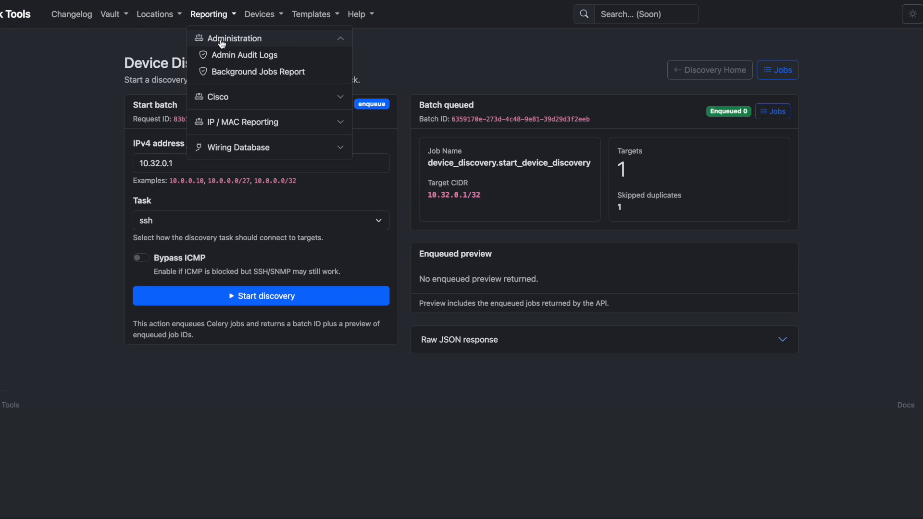
pyautogui.click(231, 71)
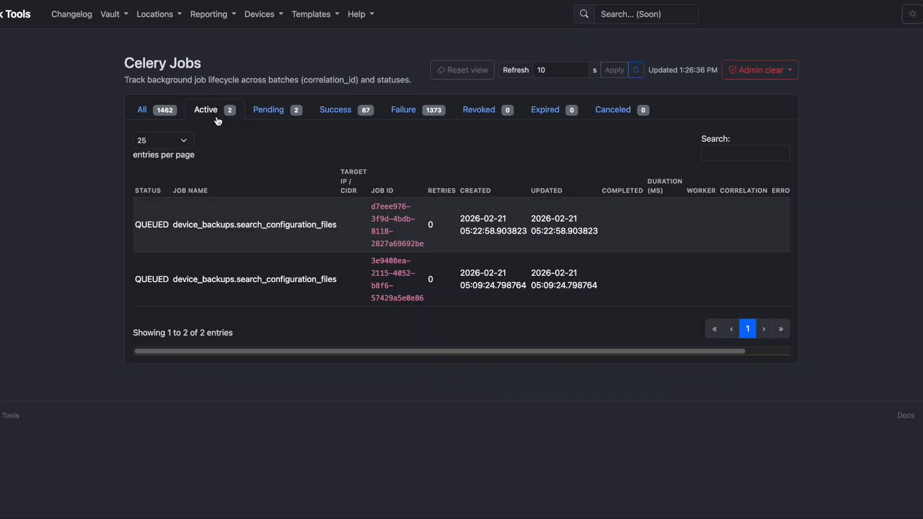
pyautogui.click(737, 154)
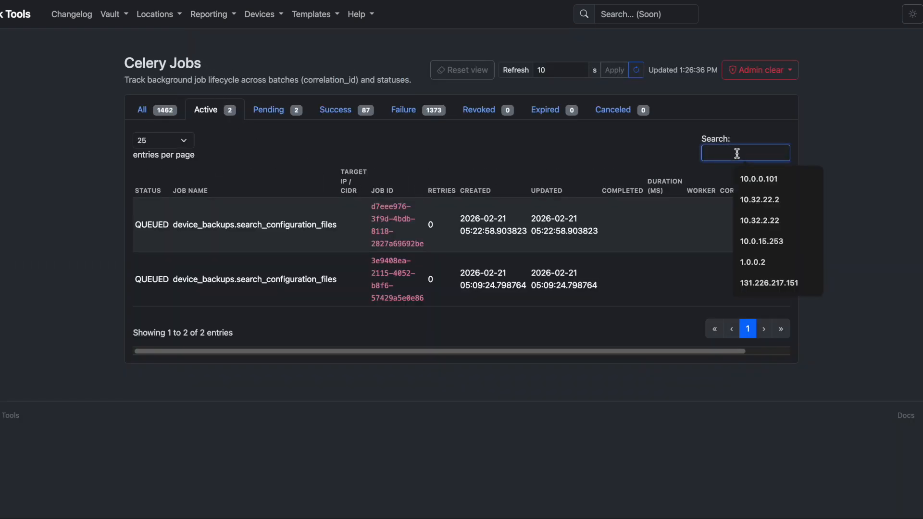
pyautogui.write('10.32.0.1')
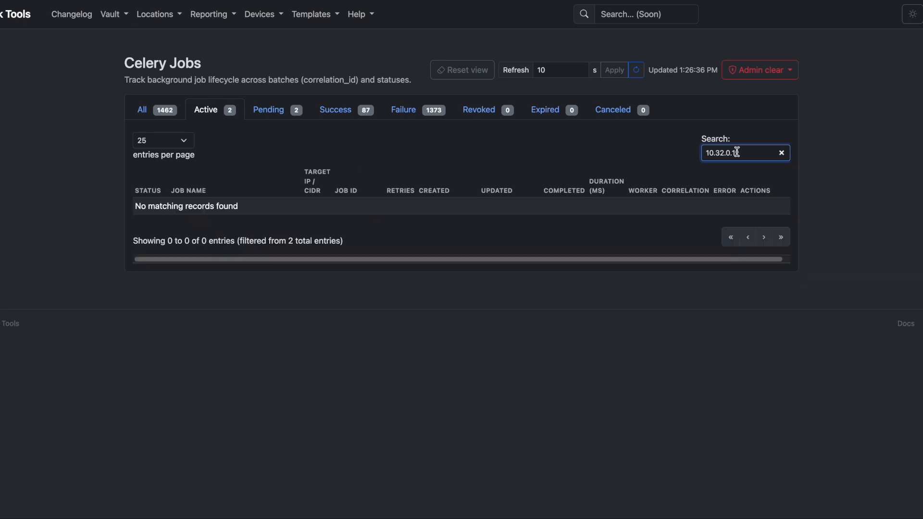
pyautogui.doubleClick(714, 153)
pyautogui.press('super+c')
pyautogui.click(268, 110)
pyautogui.click(763, 149)
pyautogui.press('super+v')
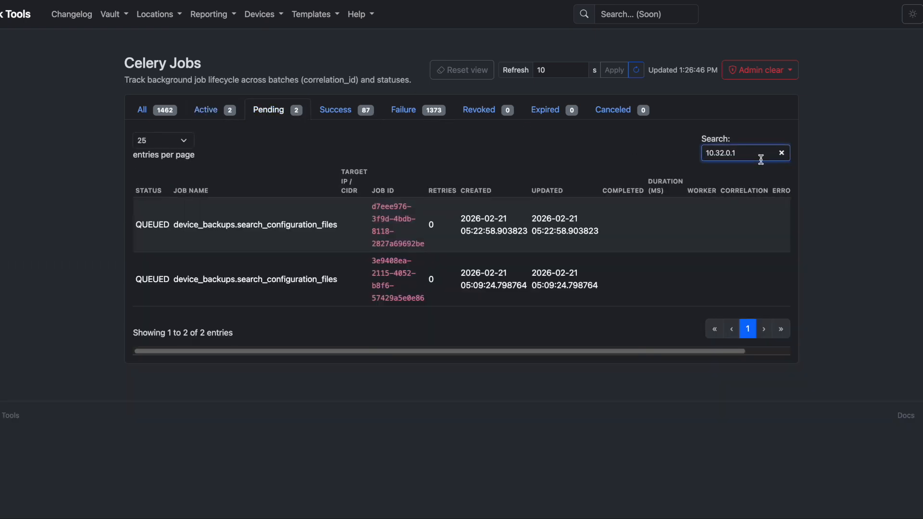
# Show successful jobs for 10.32.0.1 and inspect the newest discovery job's payload
pyautogui.click(339, 111)
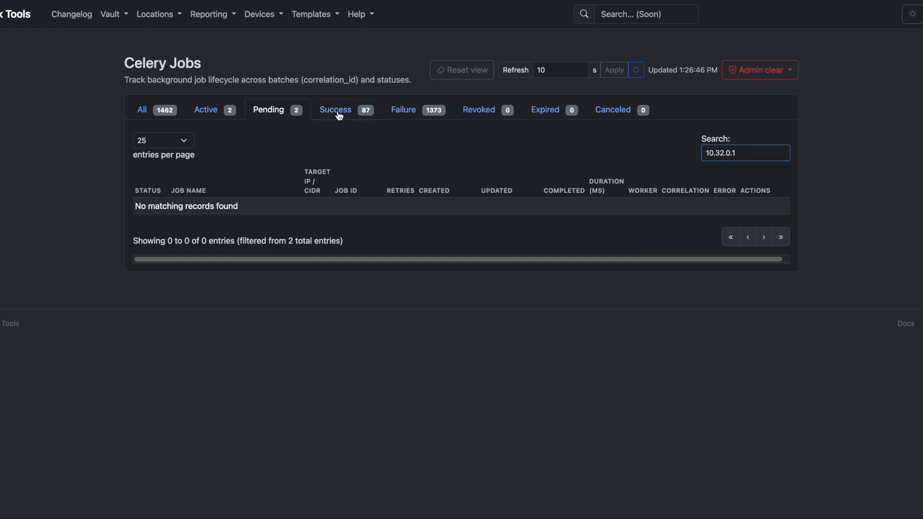
pyautogui.click(740, 150)
pyautogui.press('super+v')
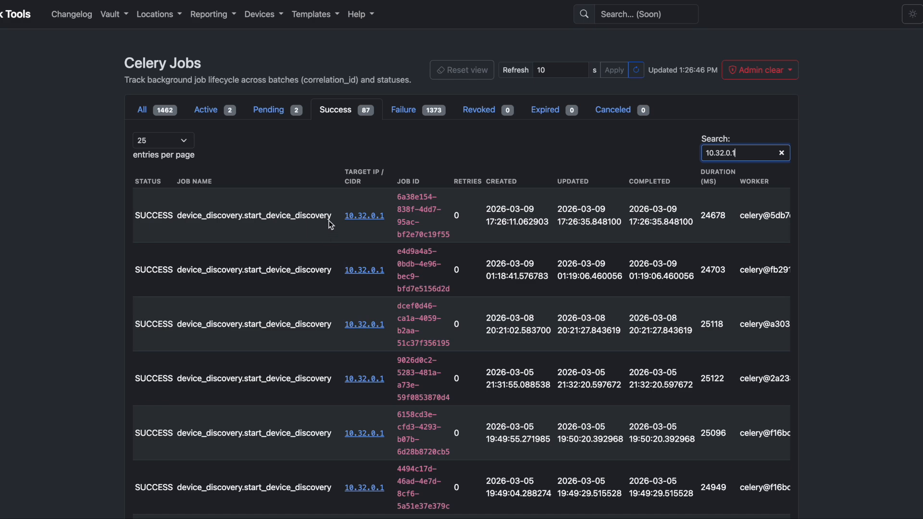
pyautogui.hscroll(3, 577, 226)
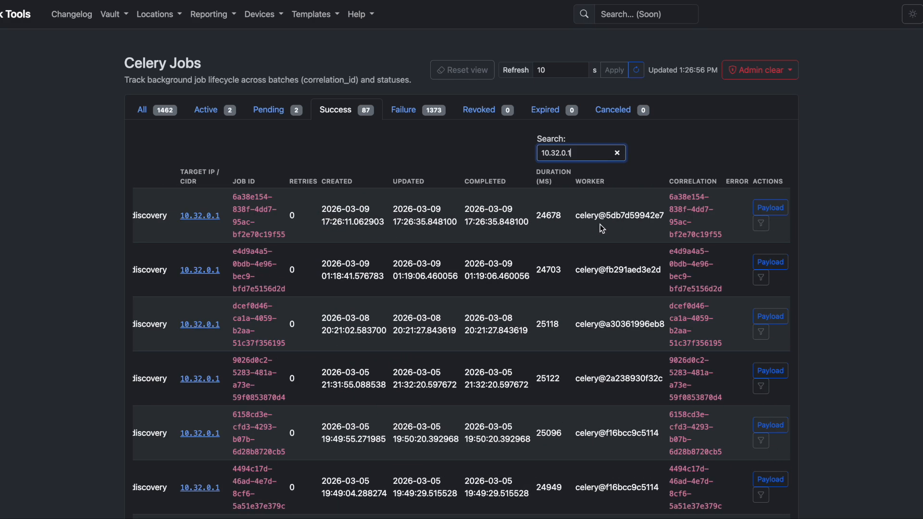
pyautogui.click(764, 212)
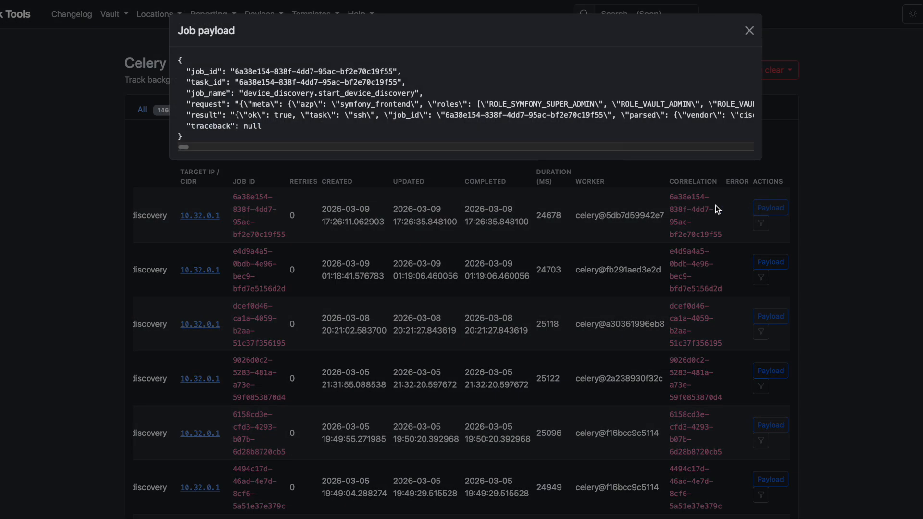
pyautogui.hscroll(10, 241, 97)
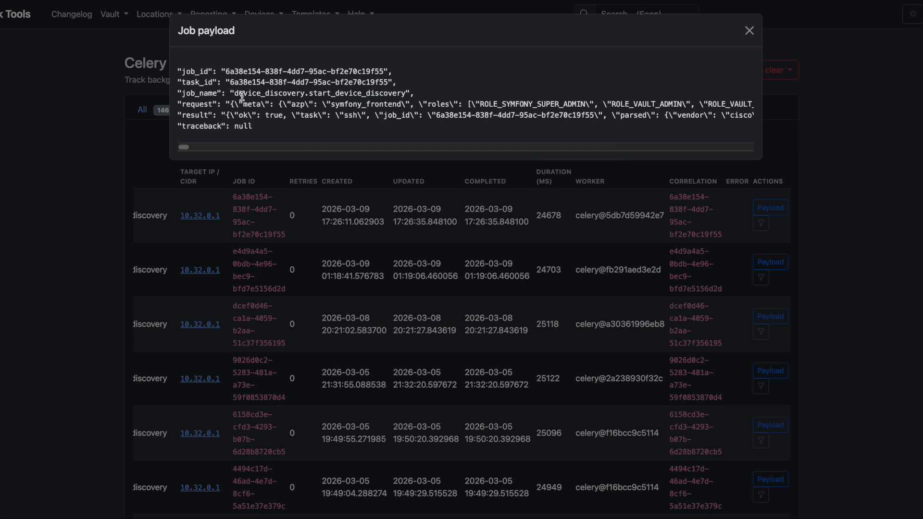
pyautogui.hscroll(-10, 241, 98)
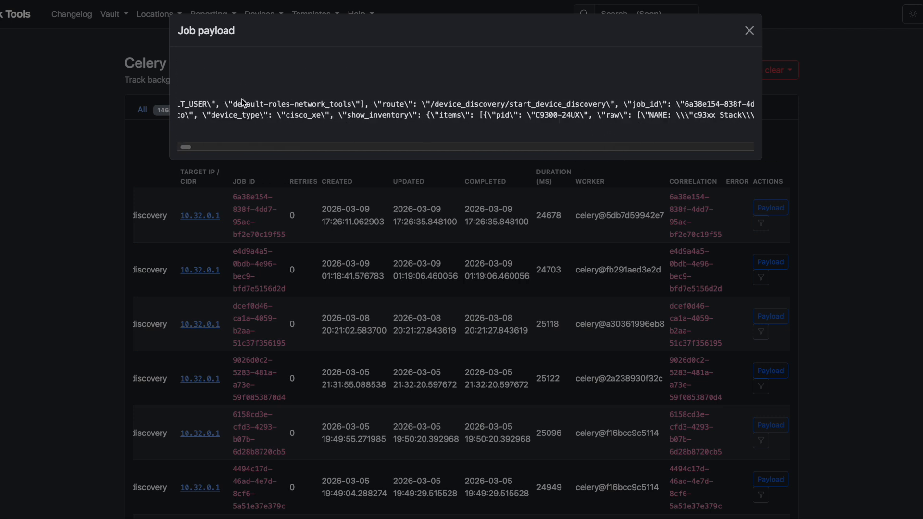
pyautogui.click(95, 199)
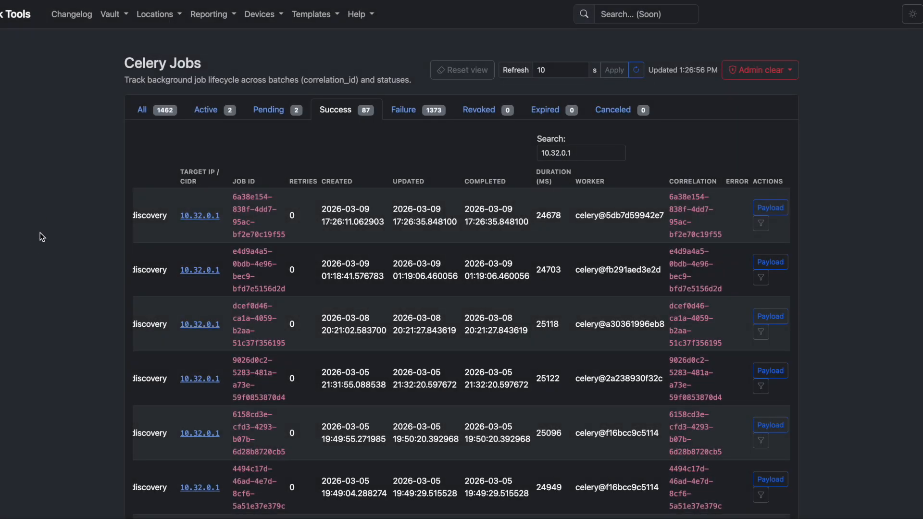
pyautogui.click(155, 18)
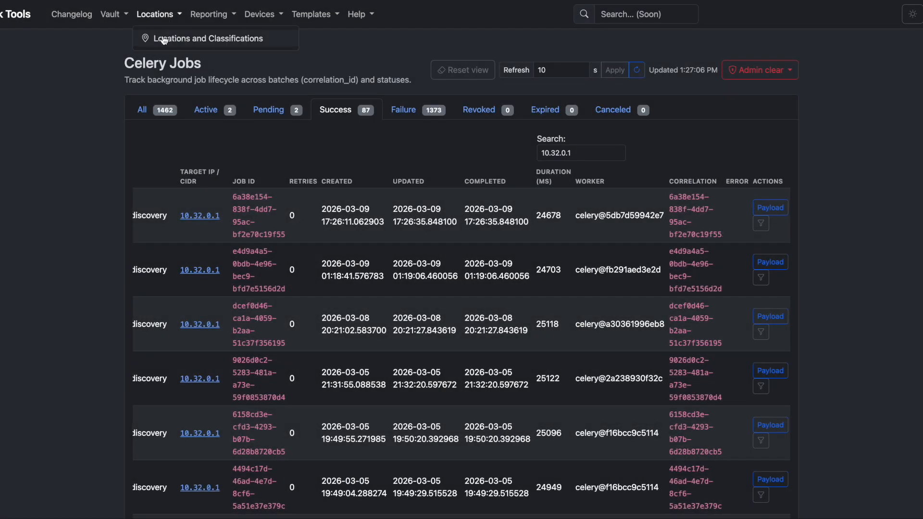
# From Master Lab's details, open device 10.32.0.1 (lab-109-a4-3000, cisco_xe)
pyautogui.click(163, 40)
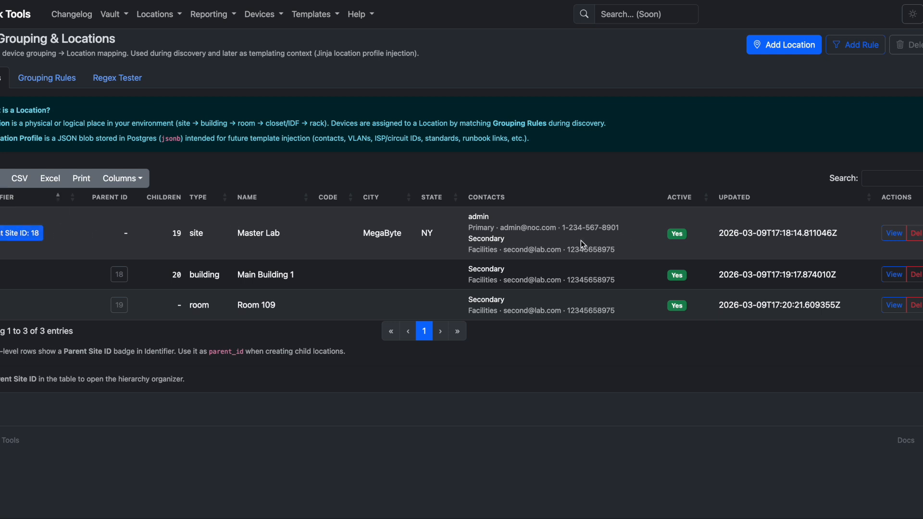
pyautogui.click(894, 233)
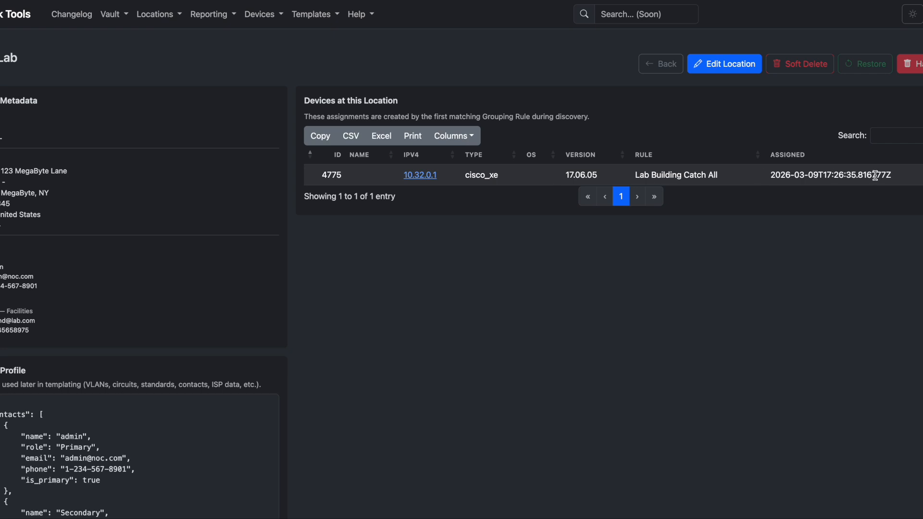
pyautogui.click(421, 175)
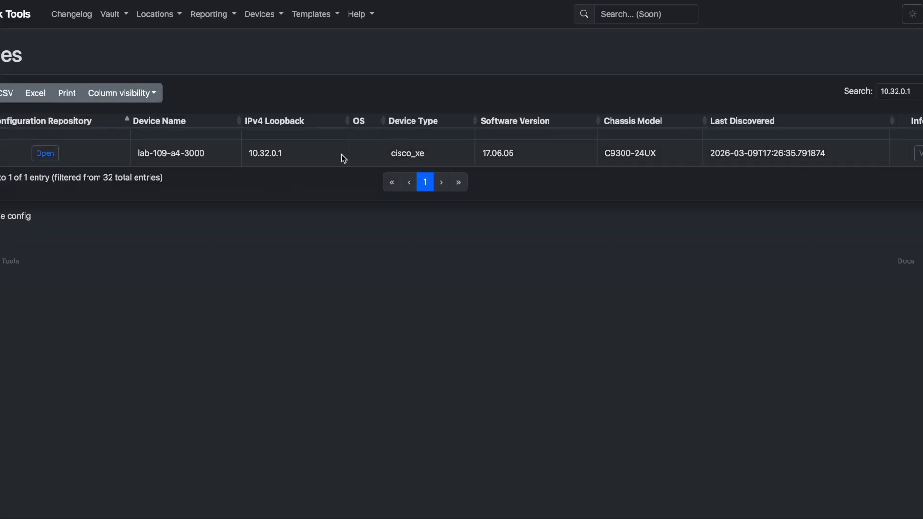
# Preview lab-109-a4-3000's newest configuration backup and compare it with an older one
pyautogui.click(55, 154)
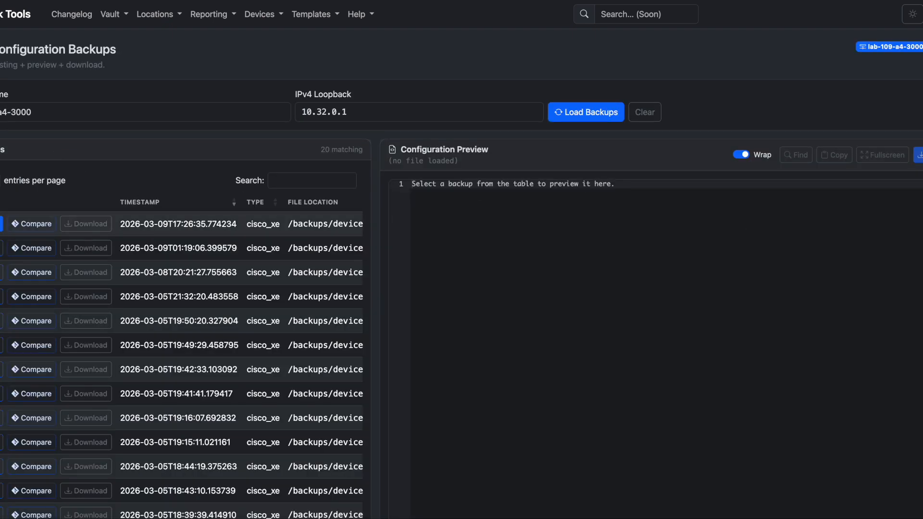
pyautogui.click(2, 225)
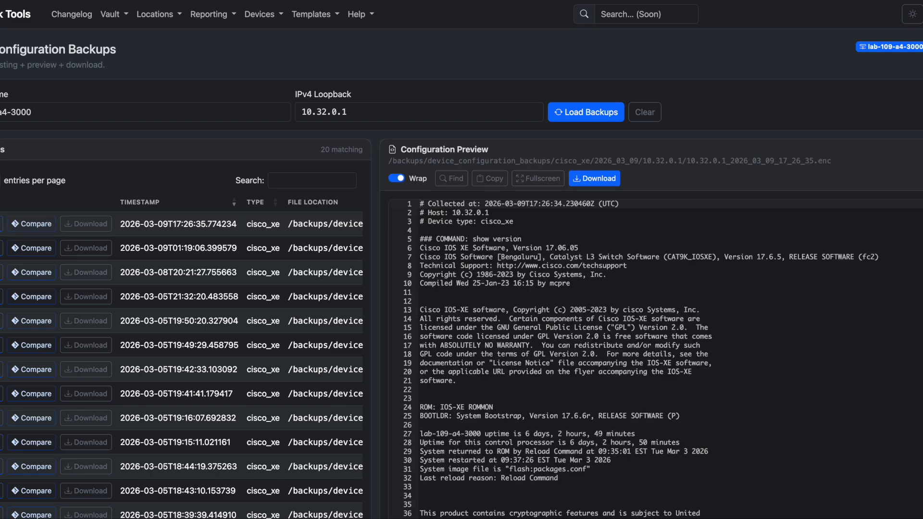
pyautogui.click(24, 273)
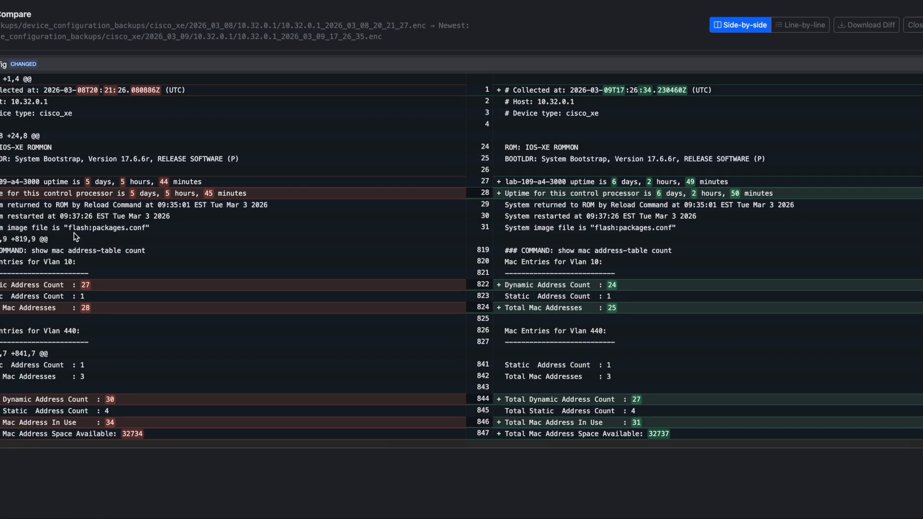
pyautogui.press('Escape')
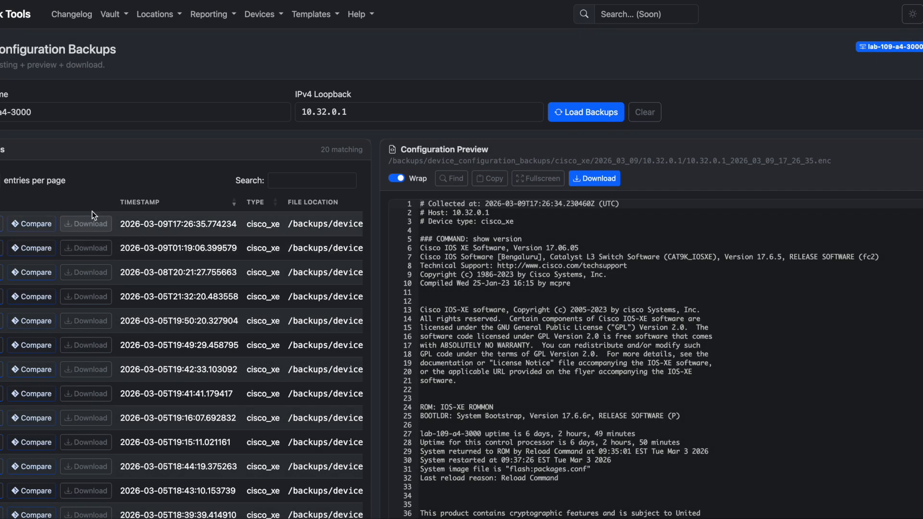
# Open the Device Dashboard from the Devices menu
pyautogui.click(257, 14)
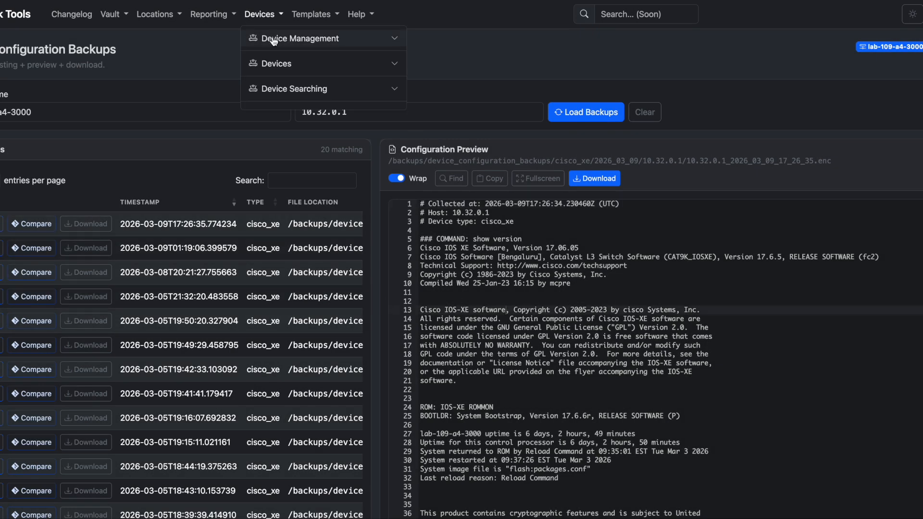
pyautogui.click(275, 66)
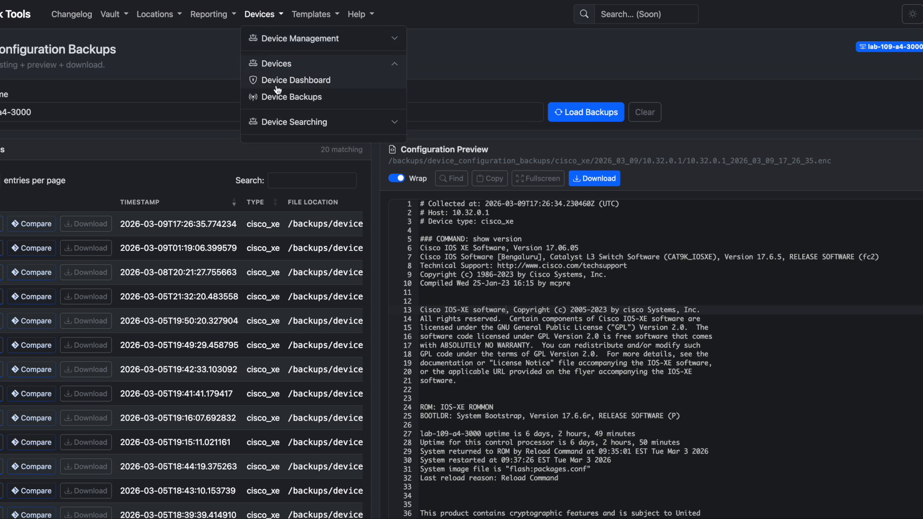
pyautogui.click(302, 81)
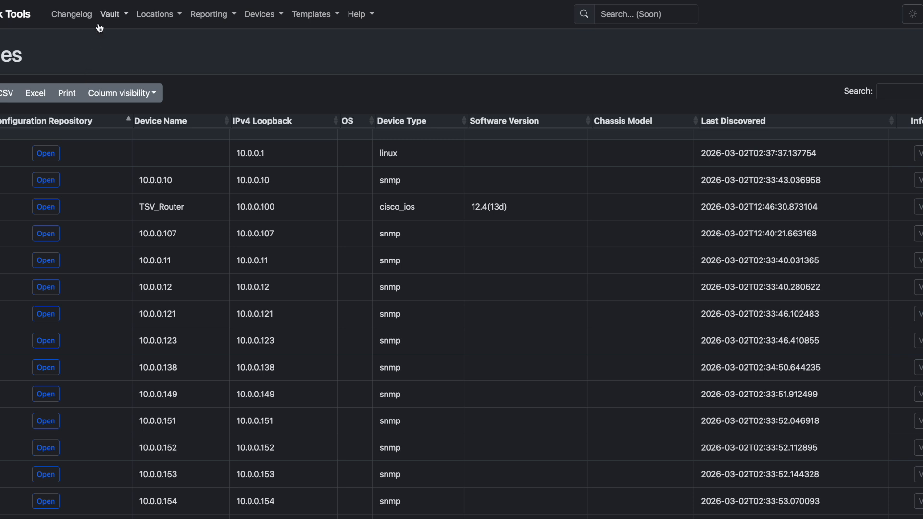
# Change the Lab Building Catch All grouping rule's priority to 1000 and save it
pyautogui.click(163, 15)
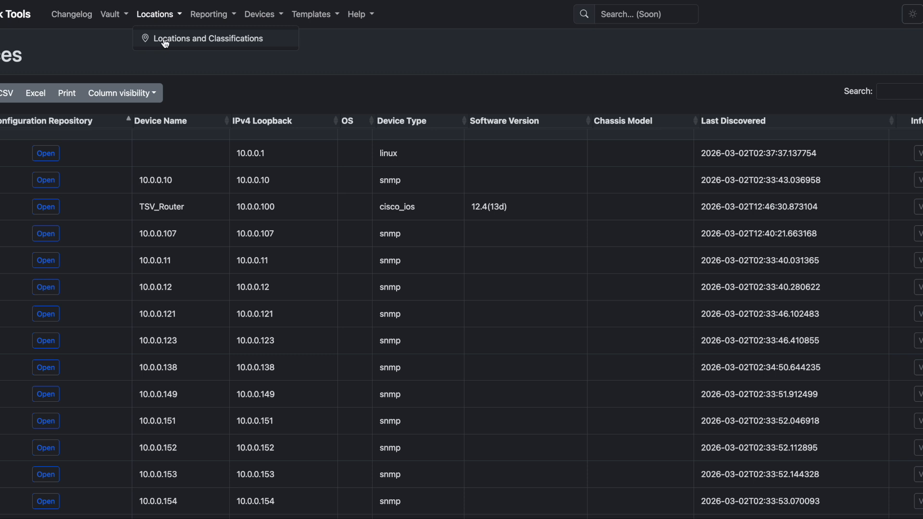
pyautogui.click(165, 42)
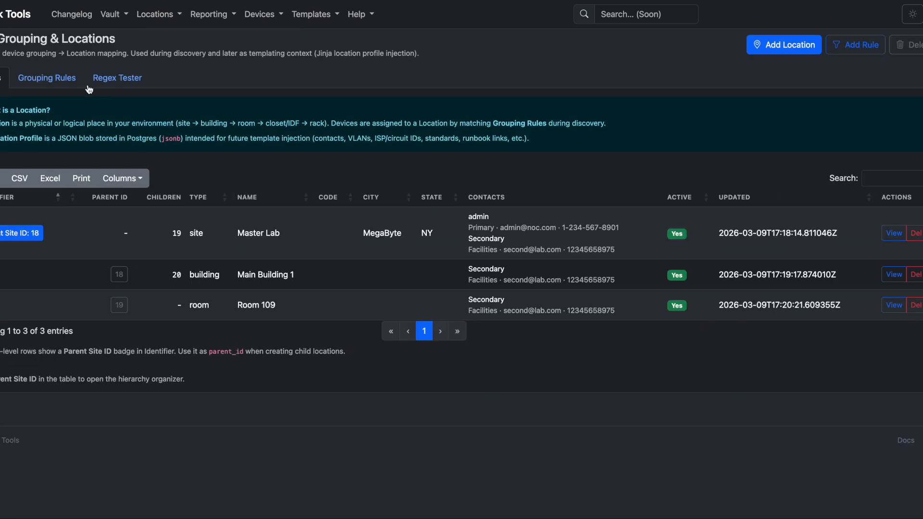
pyautogui.click(51, 80)
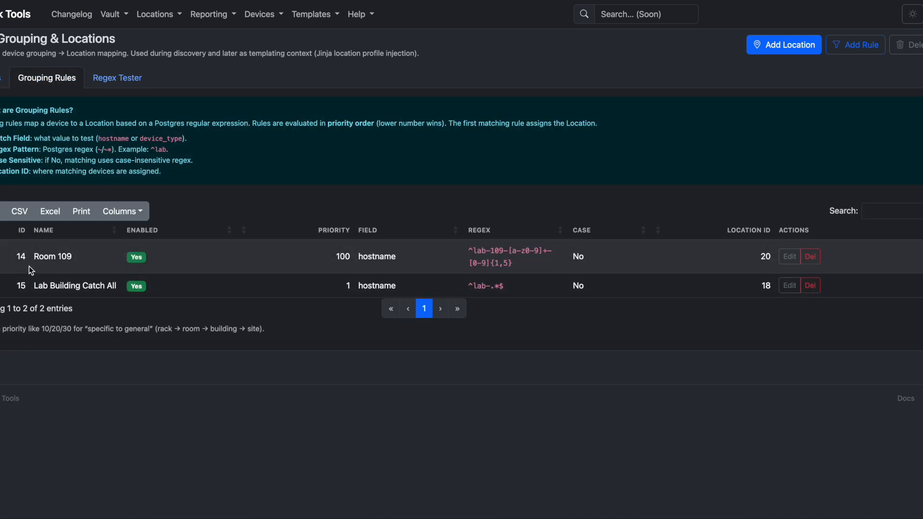
pyautogui.moveTo(93, 286); pyautogui.dragTo(38, 287)
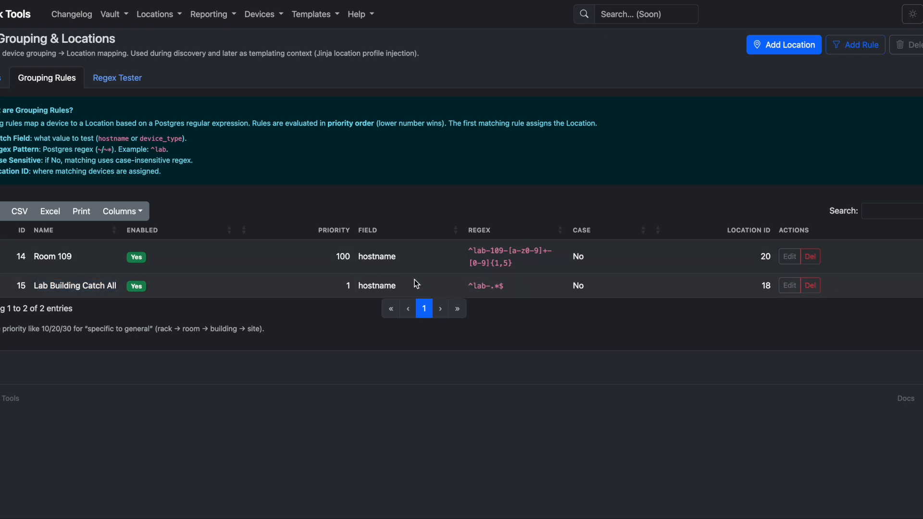
pyautogui.click(787, 287)
pyautogui.click(233, 258)
pyautogui.click(217, 144)
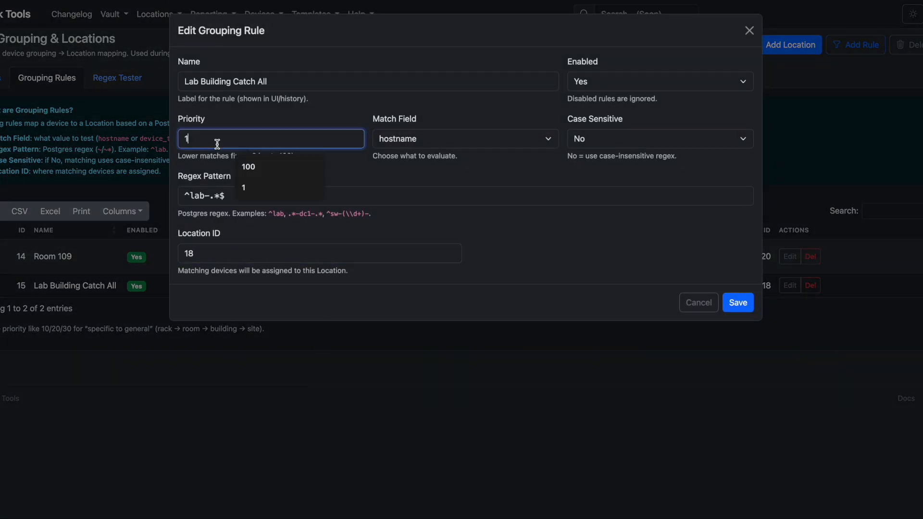
pyautogui.write('000')
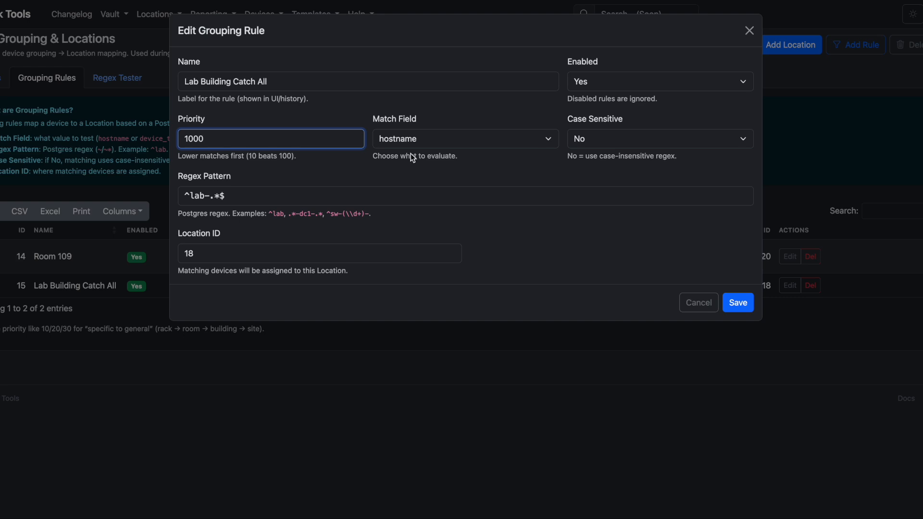
pyautogui.click(734, 301)
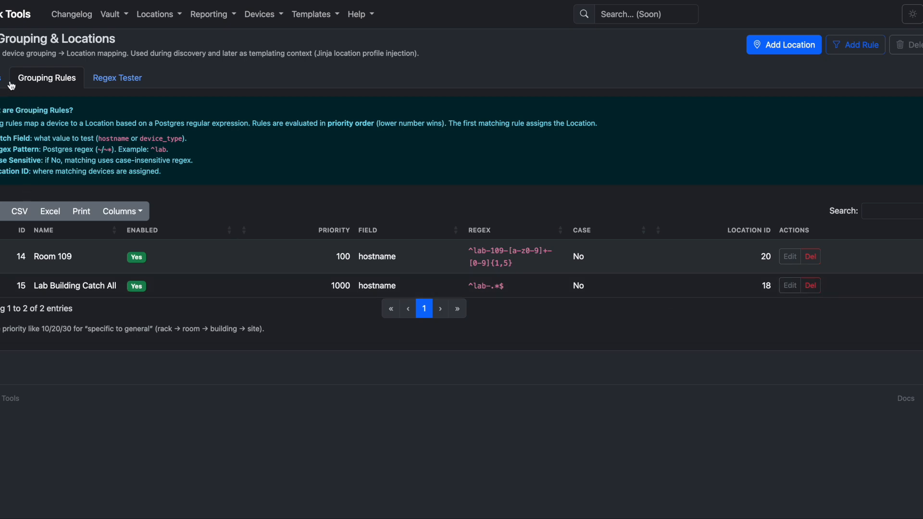
# Test hostname lab-109-a4-3000 against the grouping rules in the Regex Tester
pyautogui.click(114, 80)
pyautogui.click(50, 178)
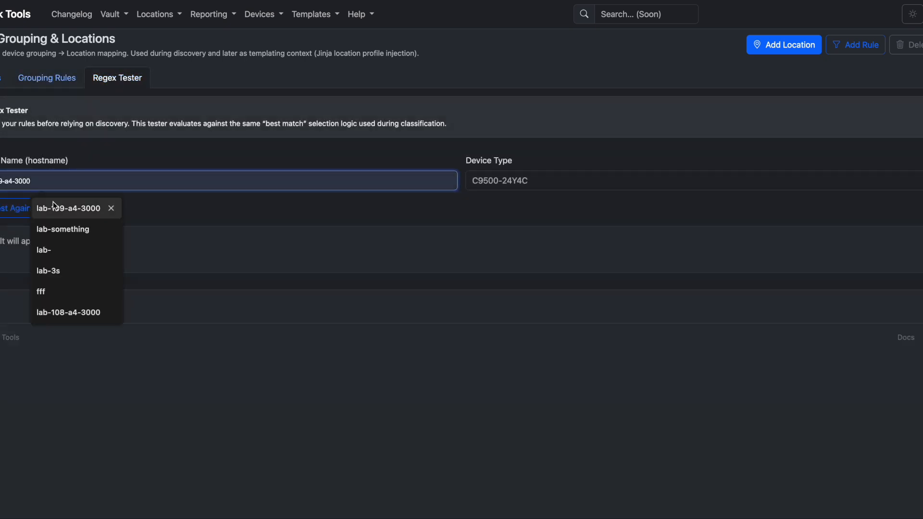
pyautogui.click(57, 210)
pyautogui.click(43, 216)
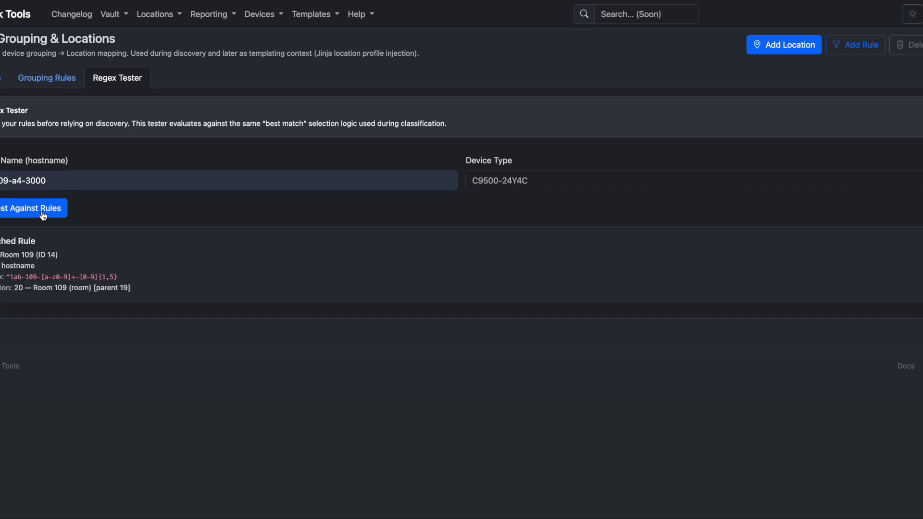
pyautogui.moveTo(1, 255); pyautogui.dragTo(62, 255)
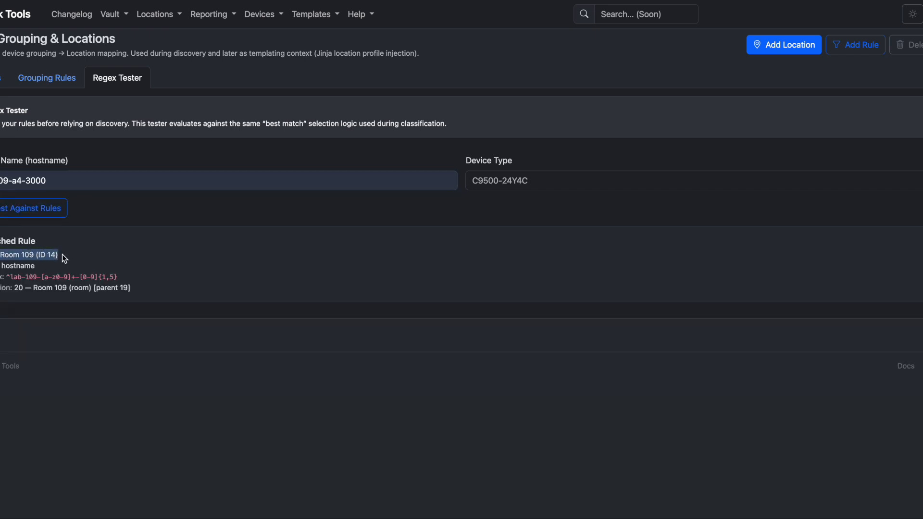
pyautogui.moveTo(130, 287); pyautogui.dragTo(2, 252)
pyautogui.click(148, 175)
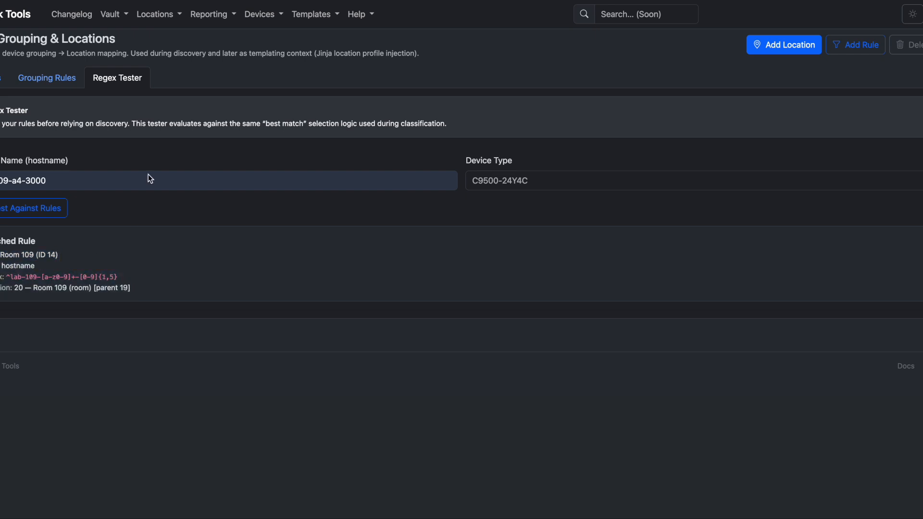
pyautogui.click(160, 17)
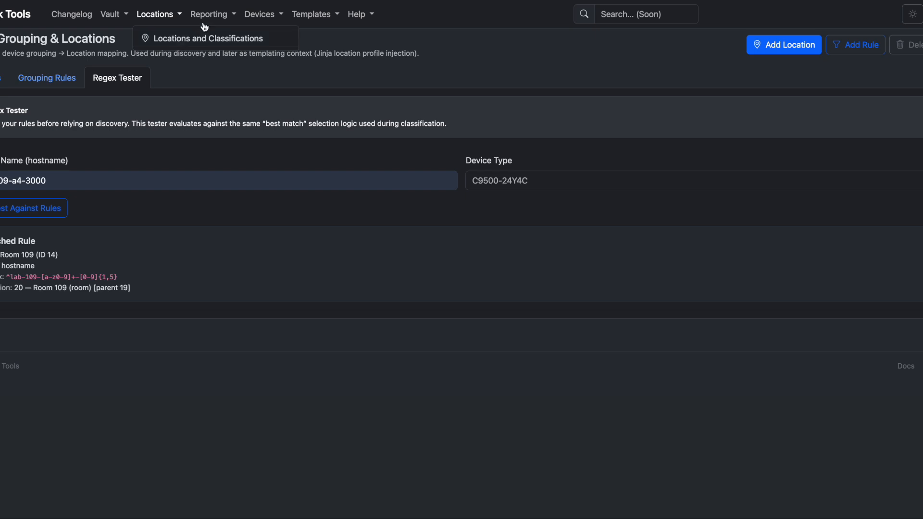
pyautogui.click(261, 16)
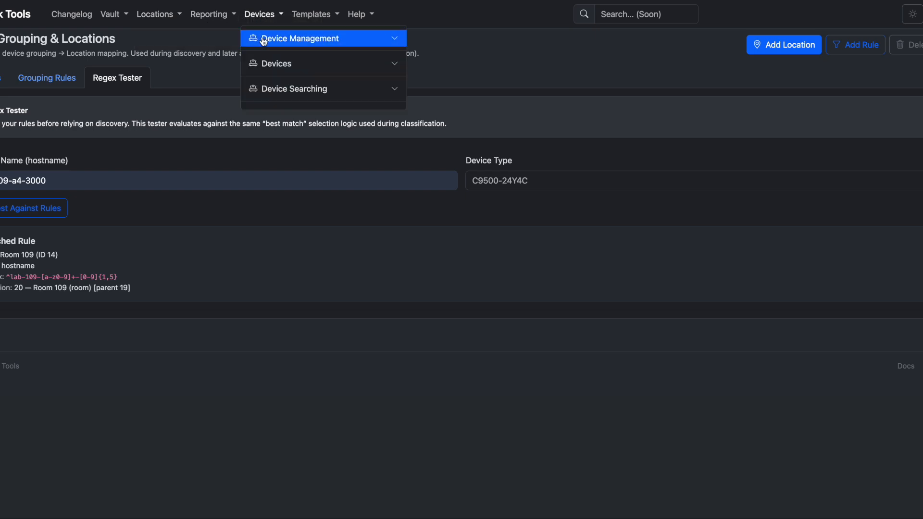
pyautogui.click(263, 39)
pyautogui.click(266, 54)
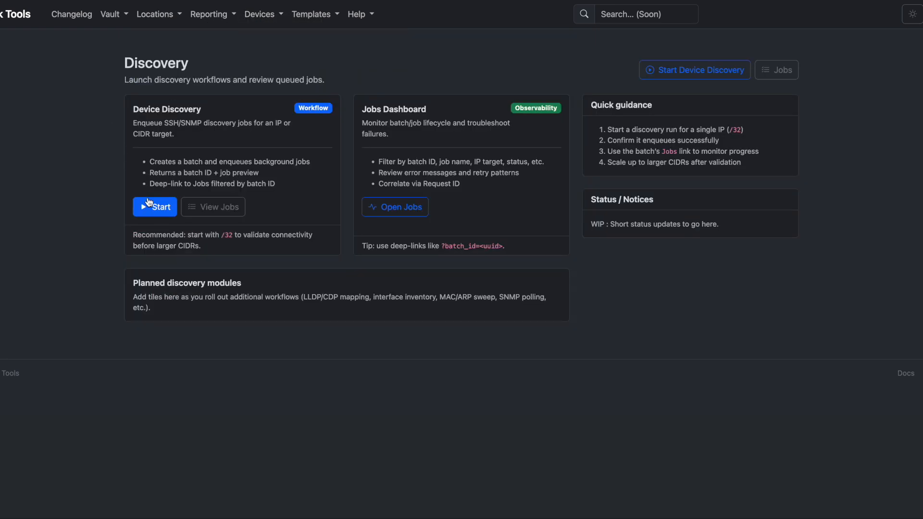
# Queue another device discovery for 10.32.0.1
pyautogui.click(149, 206)
pyautogui.click(154, 161)
pyautogui.write('10.32.0.')
pyautogui.press('Return')
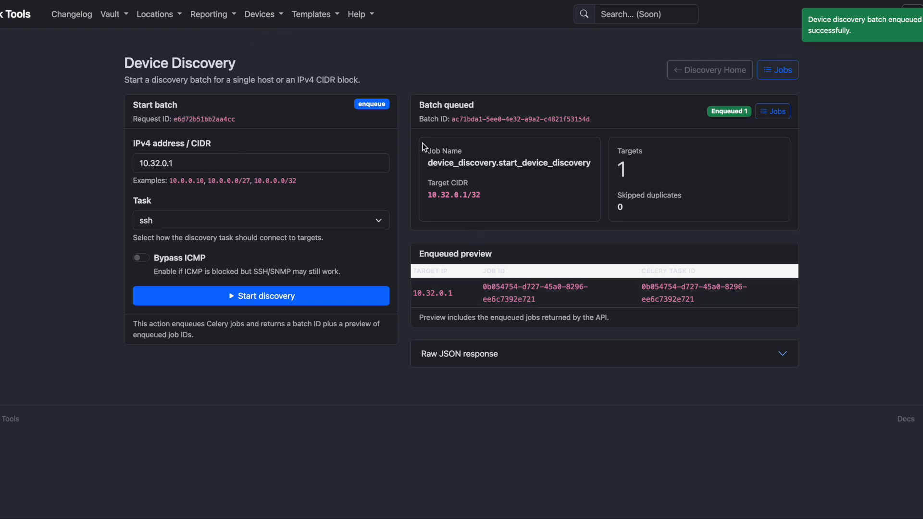
# In the Background Jobs Report, find the active 10.32.0.1 discovery job and view its payload
pyautogui.click(262, 15)
pyautogui.click(208, 14)
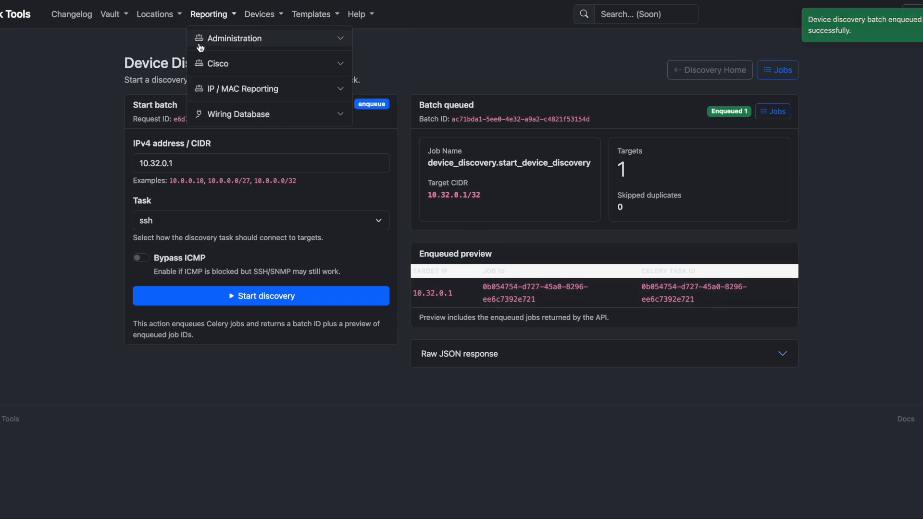
pyautogui.click(207, 38)
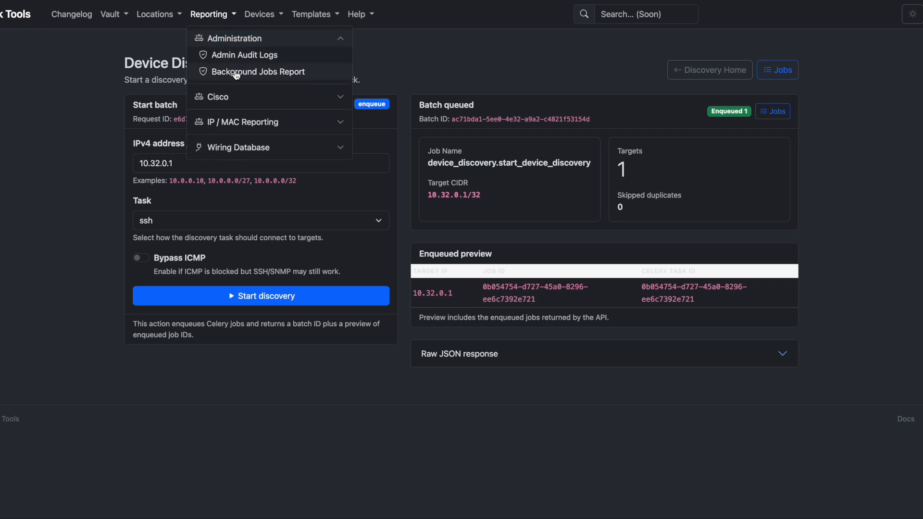
pyautogui.click(235, 72)
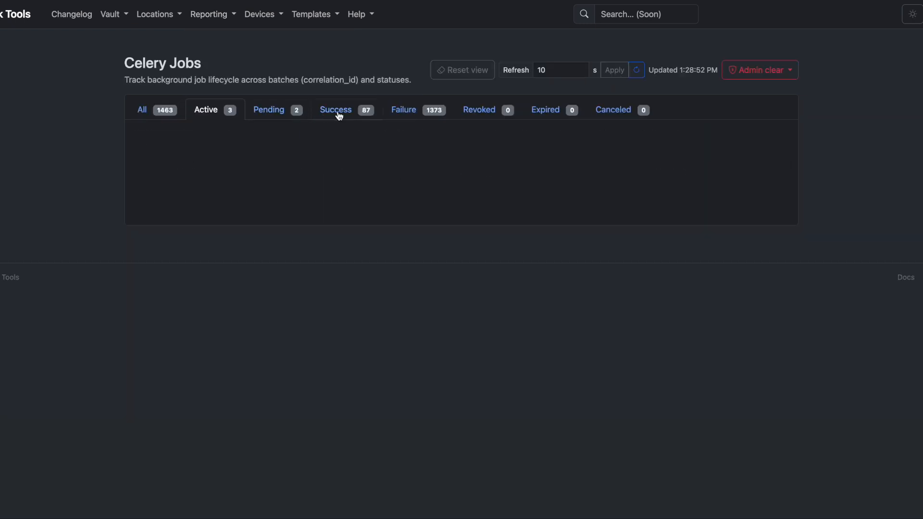
pyautogui.click(338, 113)
pyautogui.click(268, 113)
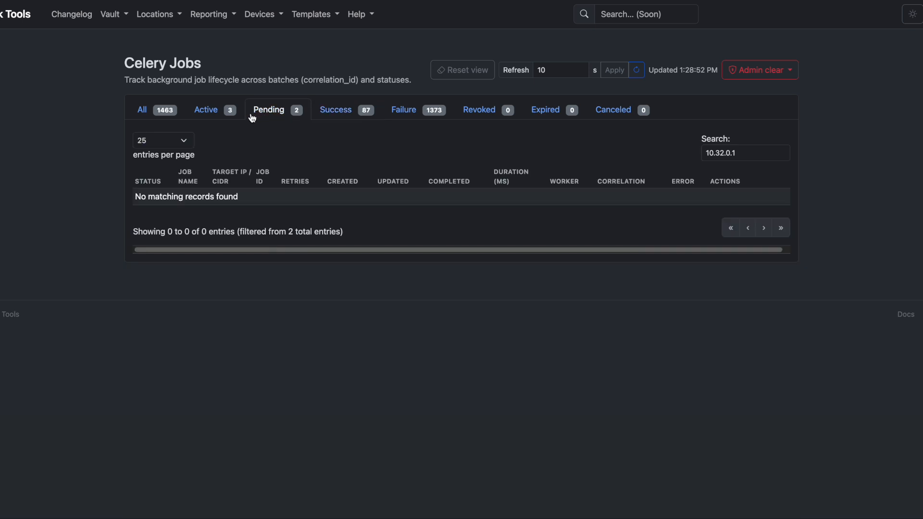
pyautogui.click(216, 114)
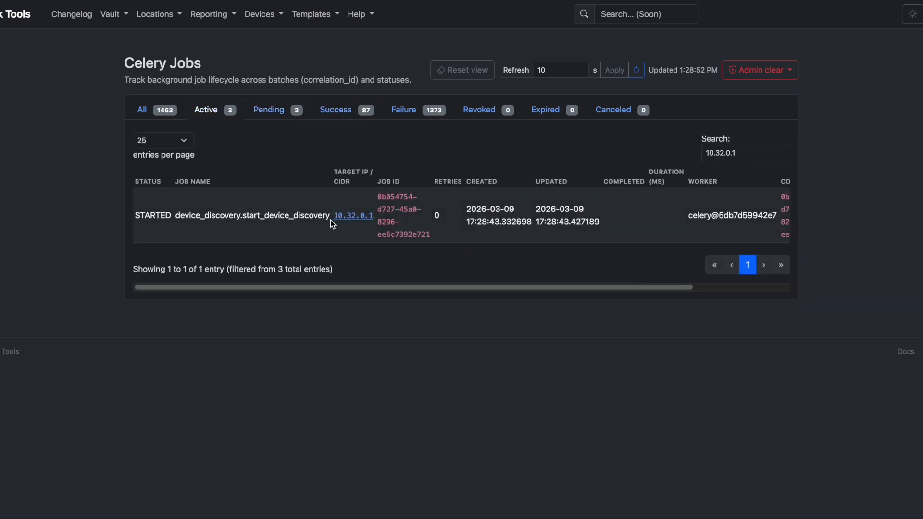
pyautogui.moveTo(137, 215); pyautogui.dragTo(401, 217)
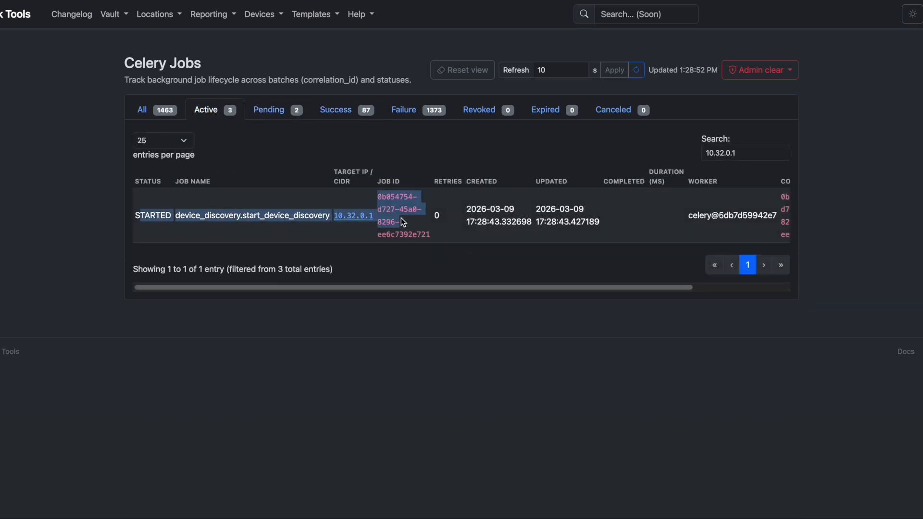
pyautogui.click(471, 224)
pyautogui.hscroll(3, 694, 237)
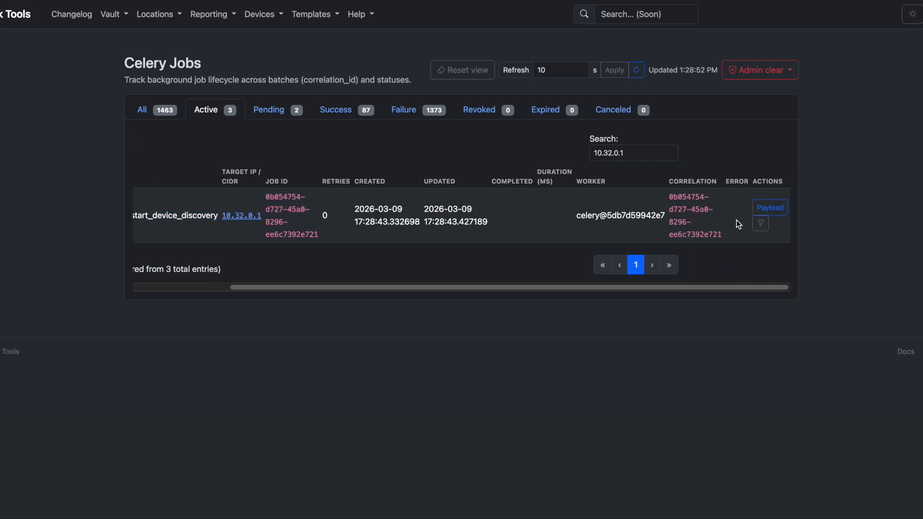
pyautogui.click(767, 212)
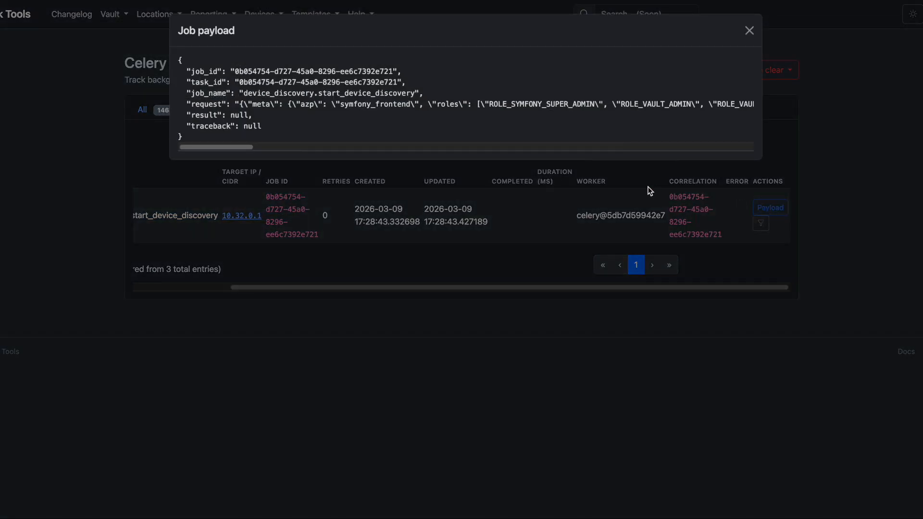
pyautogui.hscroll(3, 276, 111)
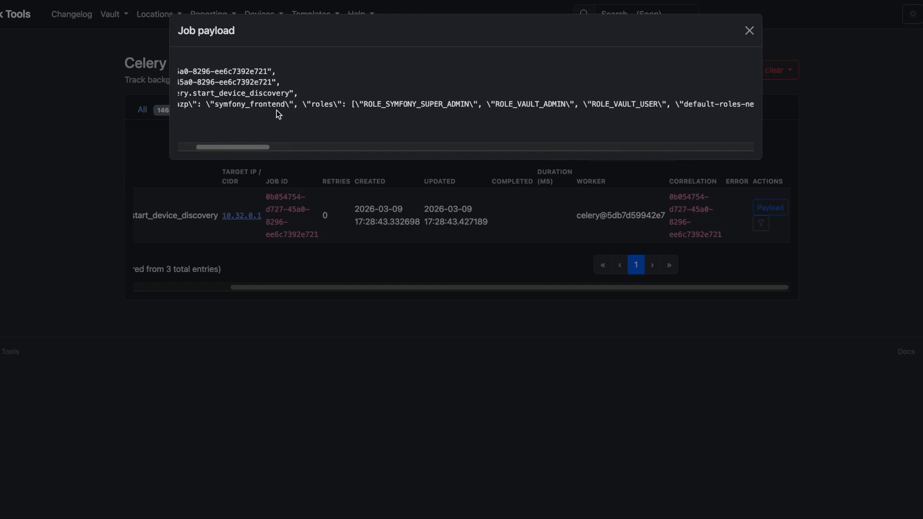
pyautogui.hscroll(-3, 276, 111)
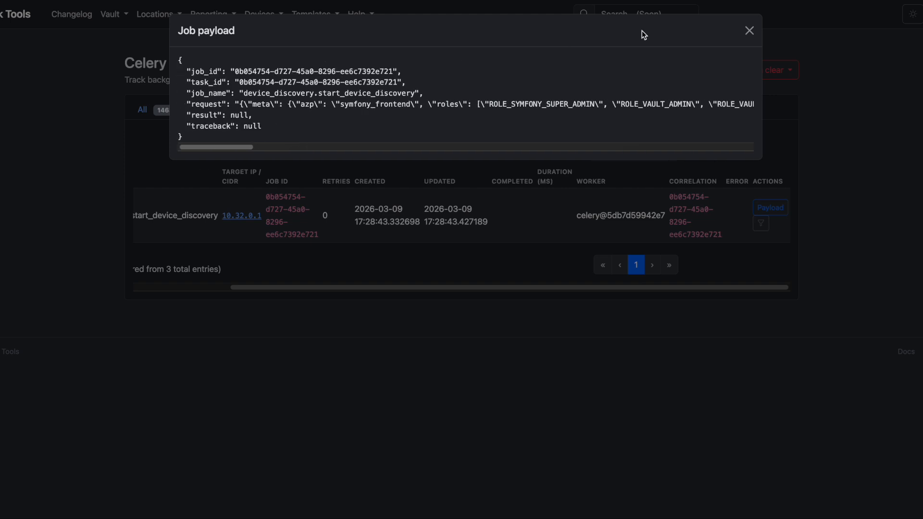
pyautogui.click(749, 31)
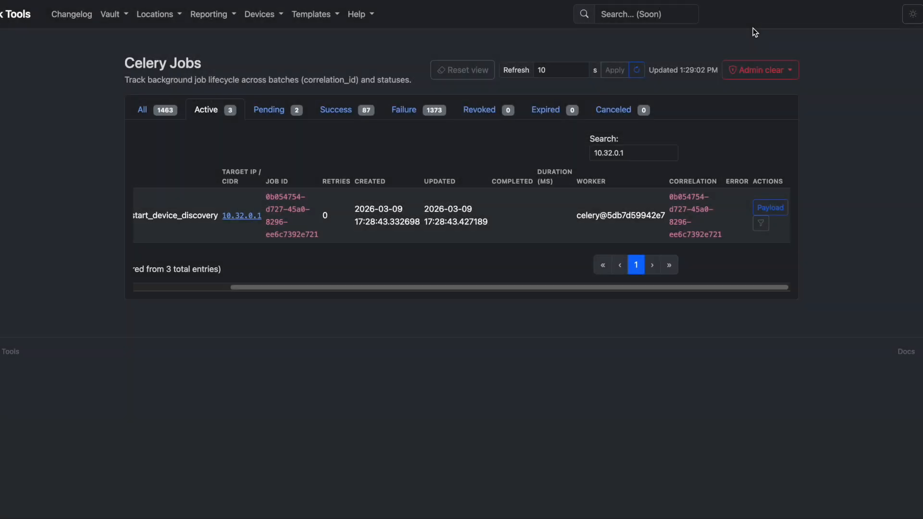
# List successful jobs for 10.32.0.1, then return to Locations and Classifications
pyautogui.click(641, 157)
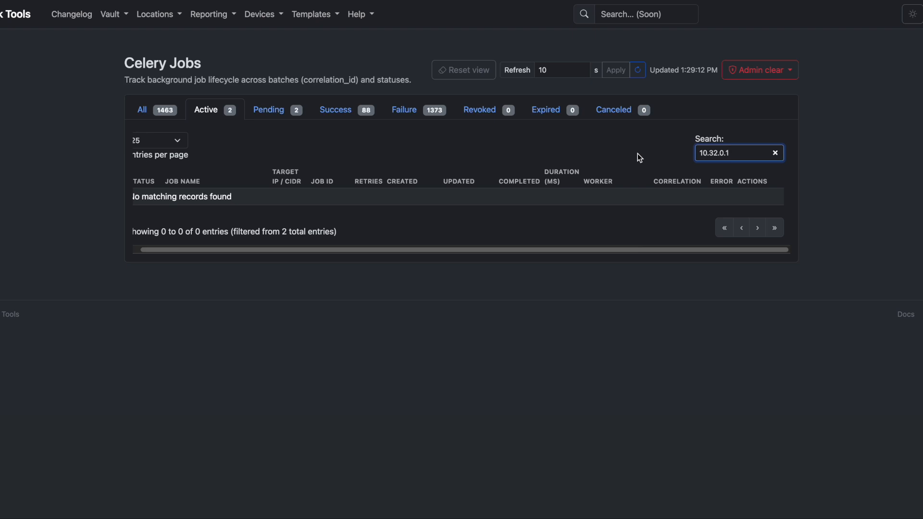
pyautogui.click(560, 72)
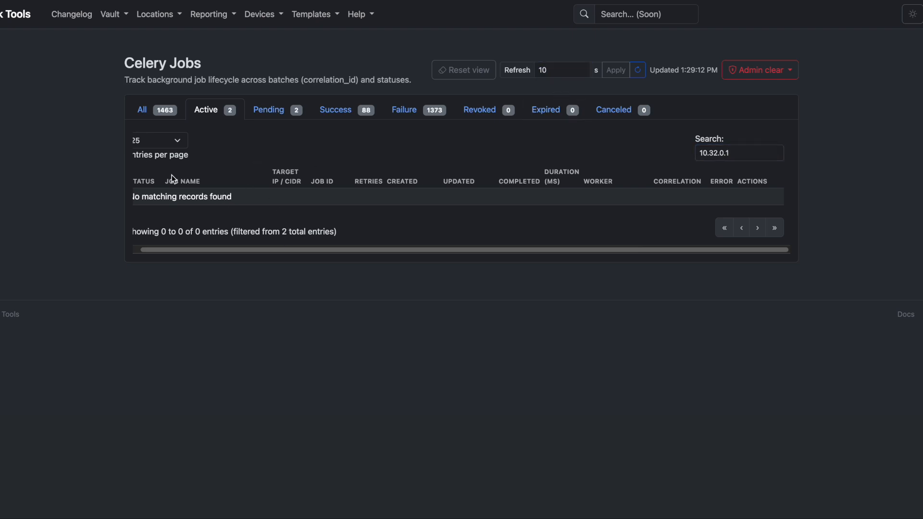
pyautogui.click(331, 114)
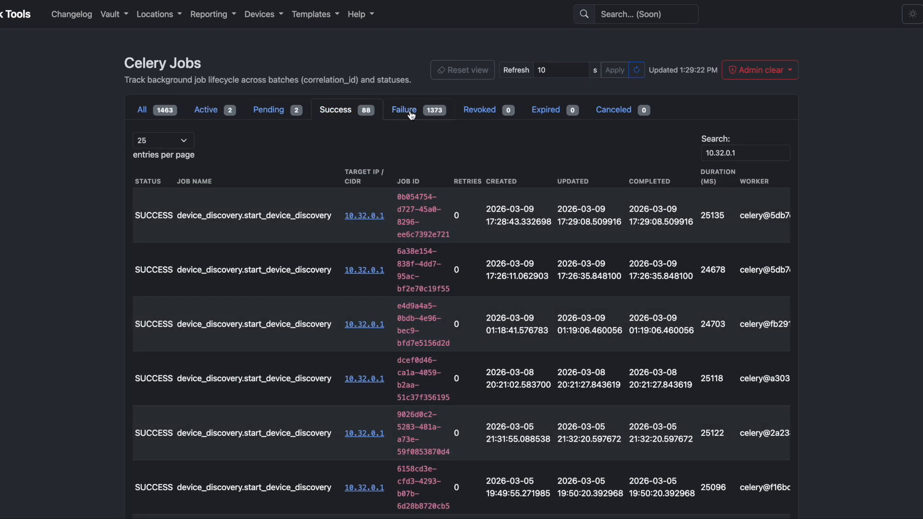
pyautogui.click(745, 152)
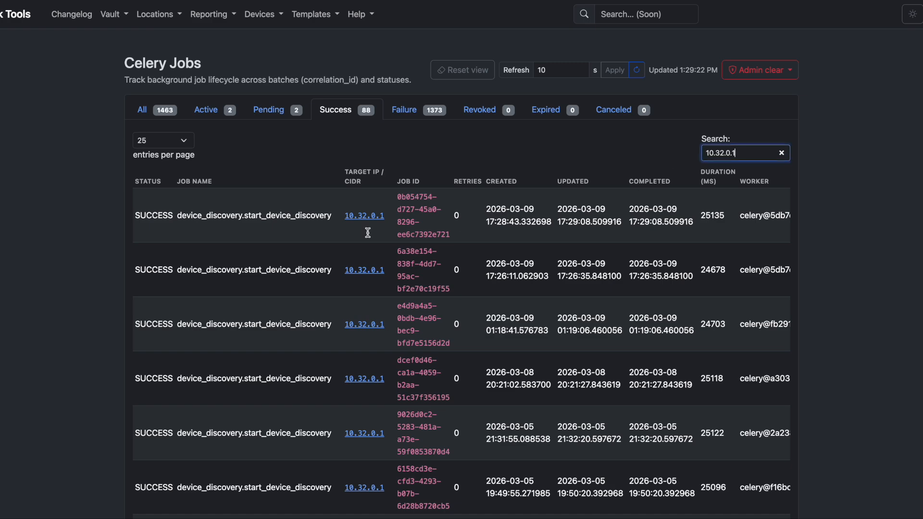
pyautogui.hscroll(5, 246, 229)
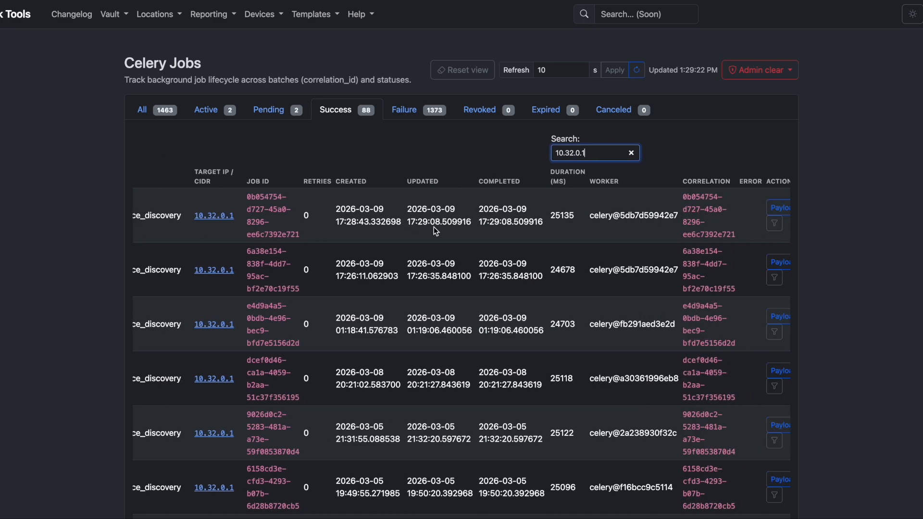
pyautogui.click(155, 16)
pyautogui.click(166, 38)
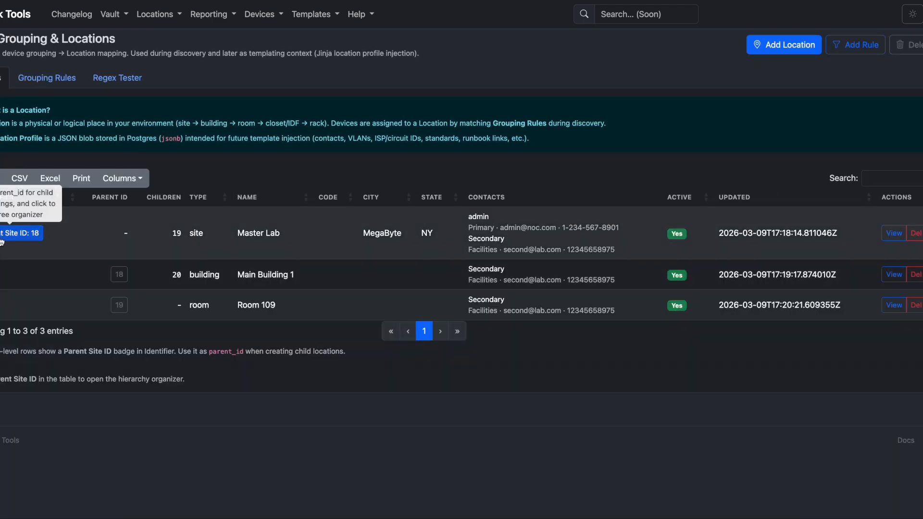
# Check Master Lab and Room 109 details, confirming device 10.32.0.1 (cisco_xe) is in Room 109
pyautogui.click(2, 241)
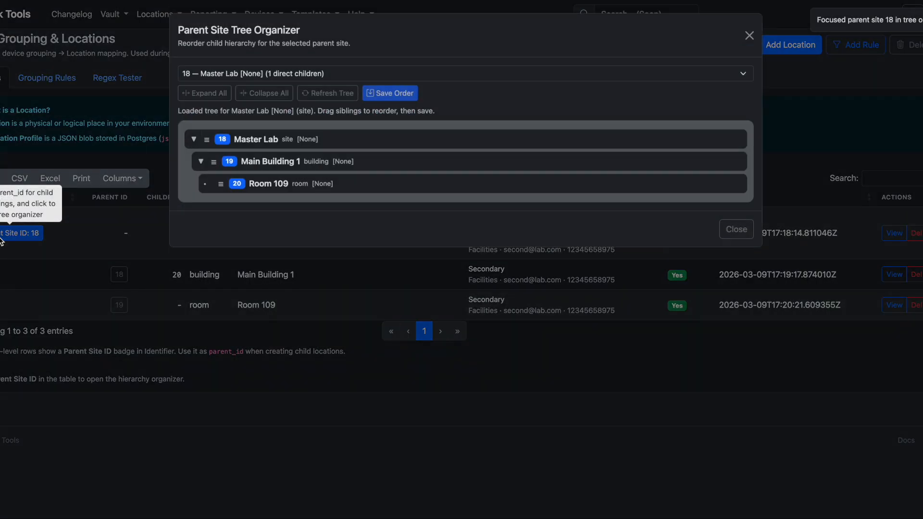
pyautogui.click(34, 244)
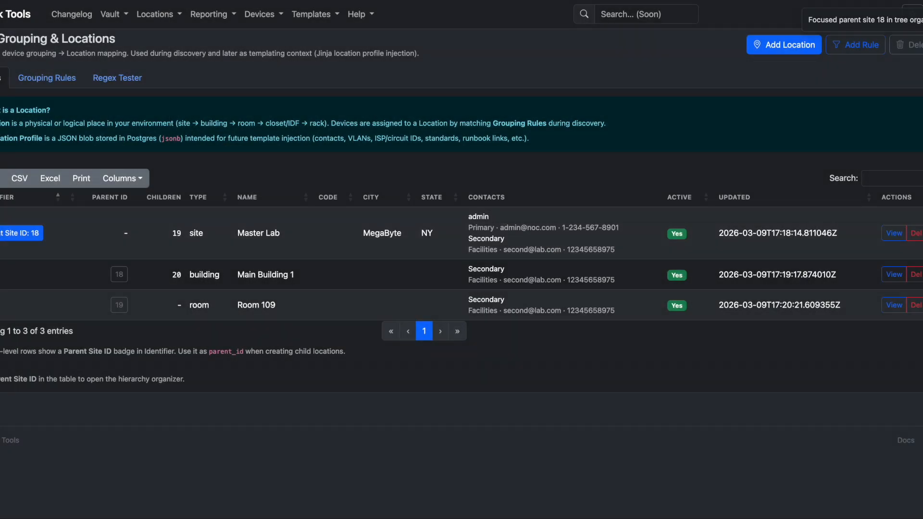
pyautogui.click(893, 233)
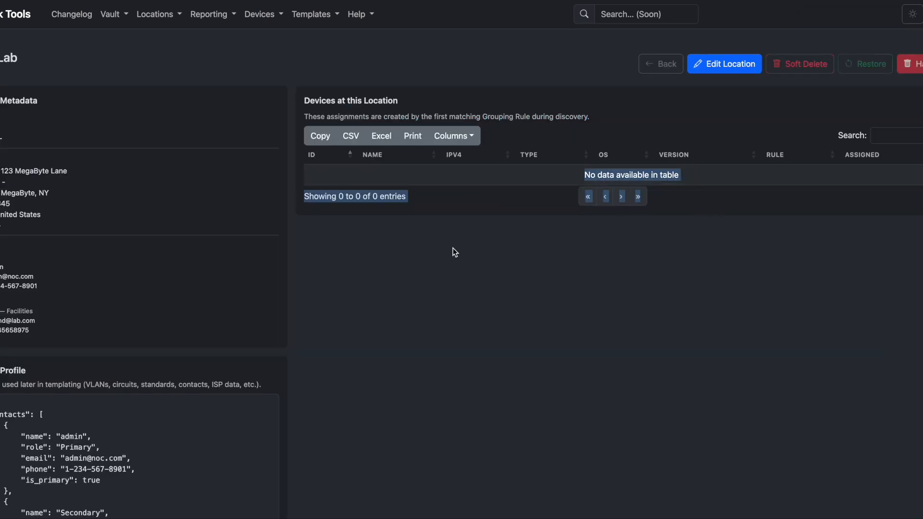
pyautogui.hotkey('alt', 'Left')
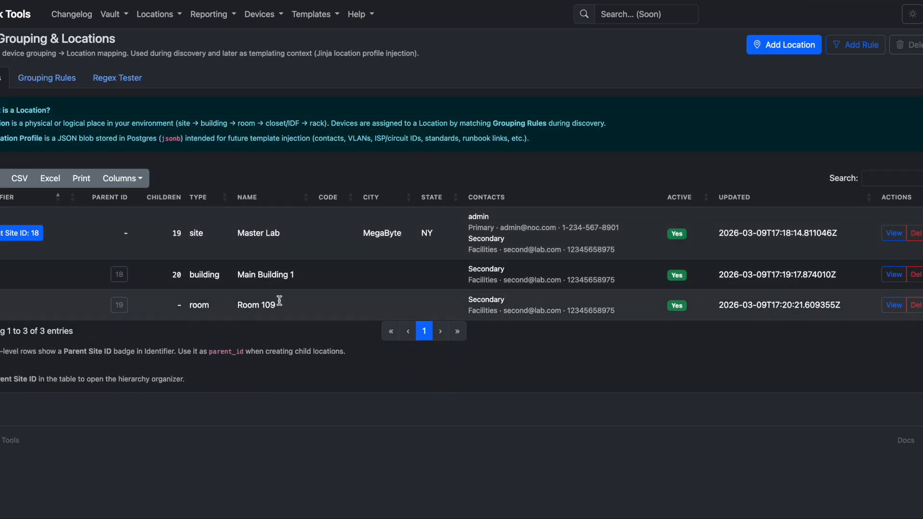
pyautogui.click(893, 305)
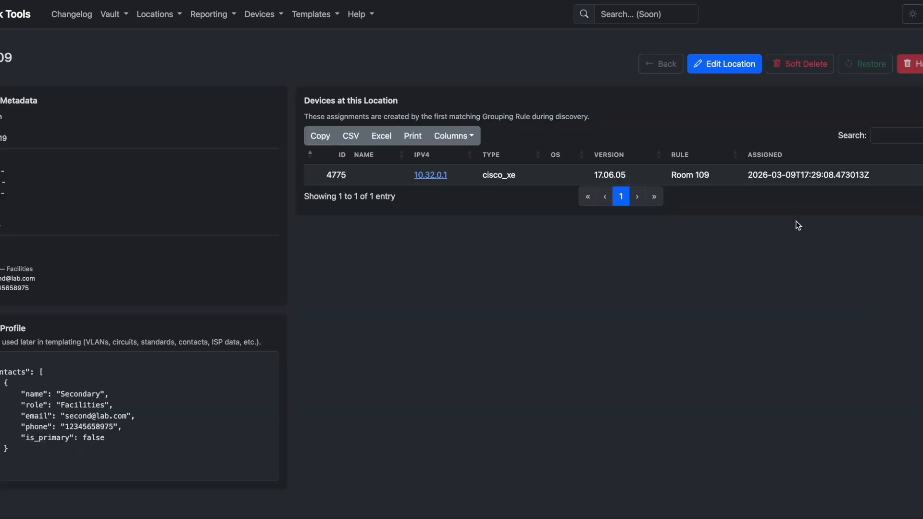
pyautogui.moveTo(323, 175); pyautogui.dragTo(860, 175)
pyautogui.click(874, 178)
pyautogui.click(153, 14)
pyautogui.click(163, 38)
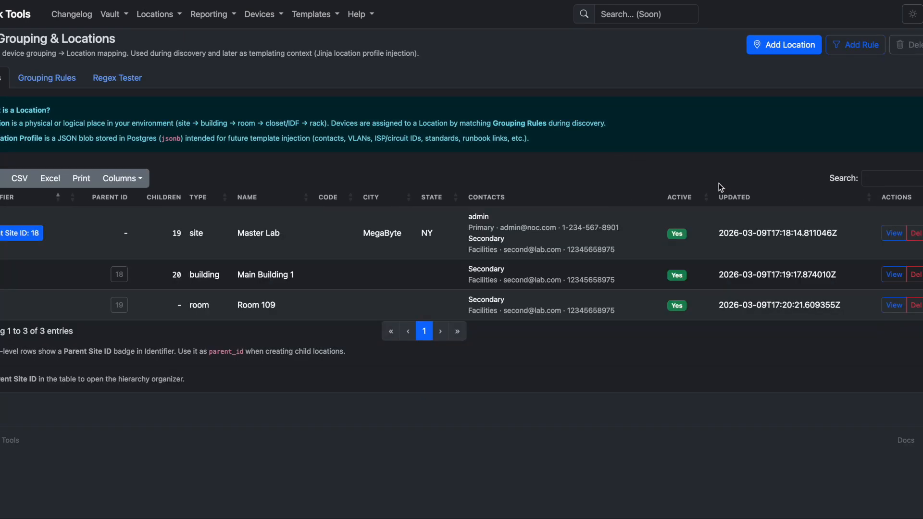
# Add location 'Room 110' with parent ID 19 (Main Building 1), giving children 20 and 21
pyautogui.click(798, 45)
pyautogui.click(337, 148)
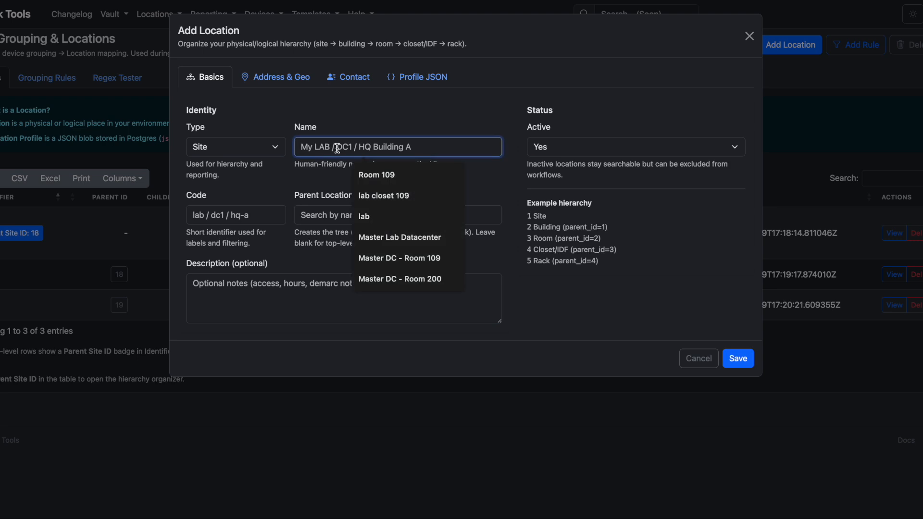
pyautogui.write('Room 110')
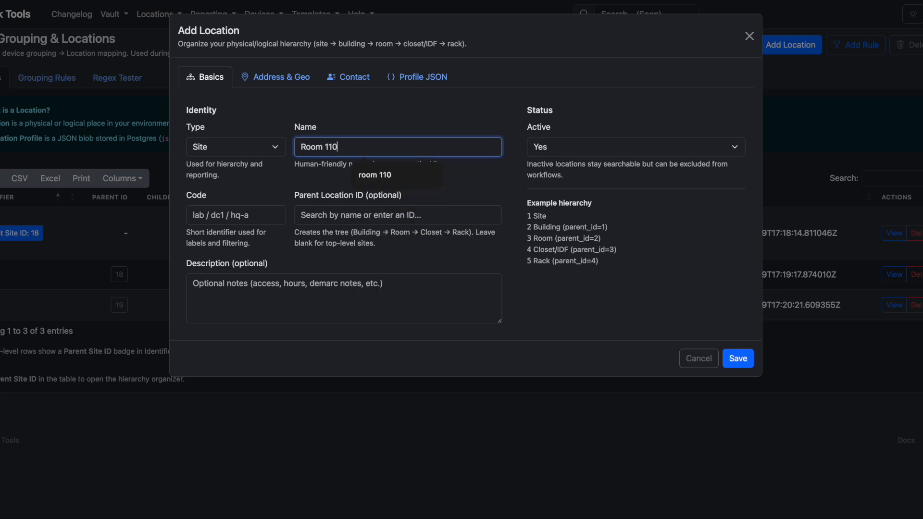
pyautogui.click(329, 218)
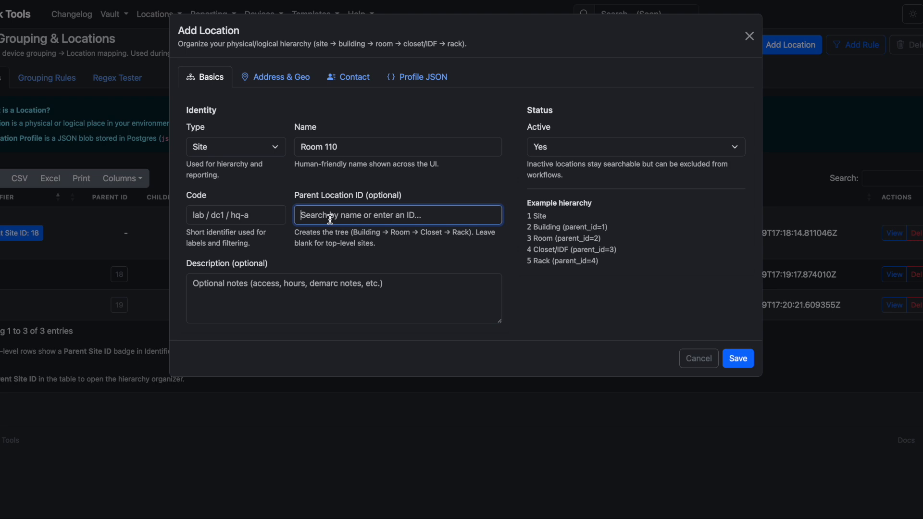
pyautogui.write('19')
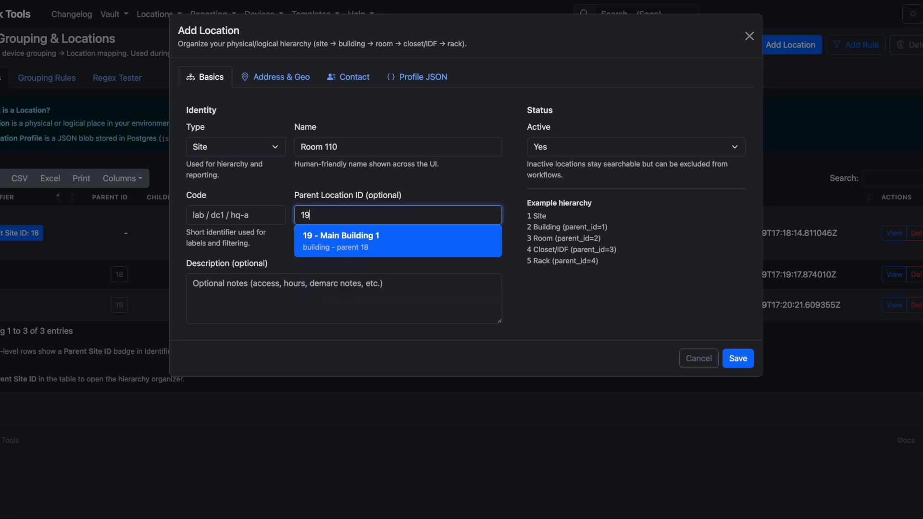
pyautogui.press('Return')
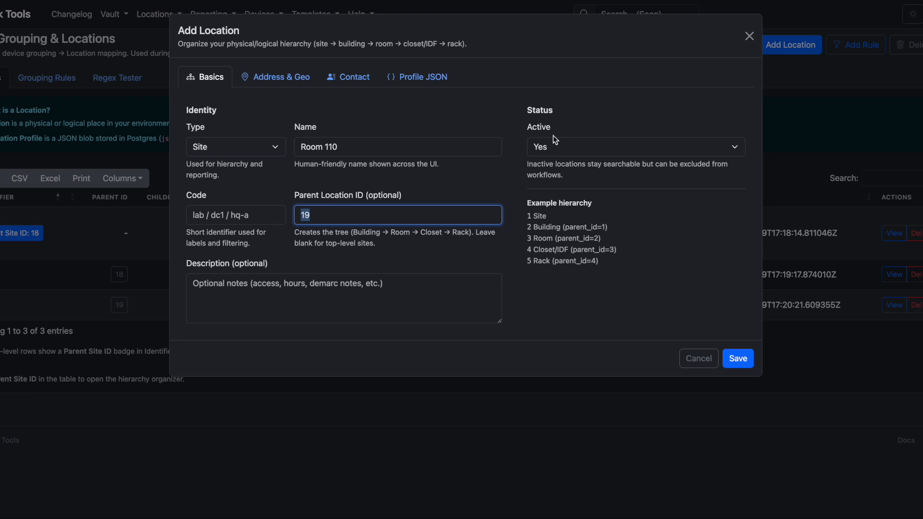
pyautogui.click(745, 362)
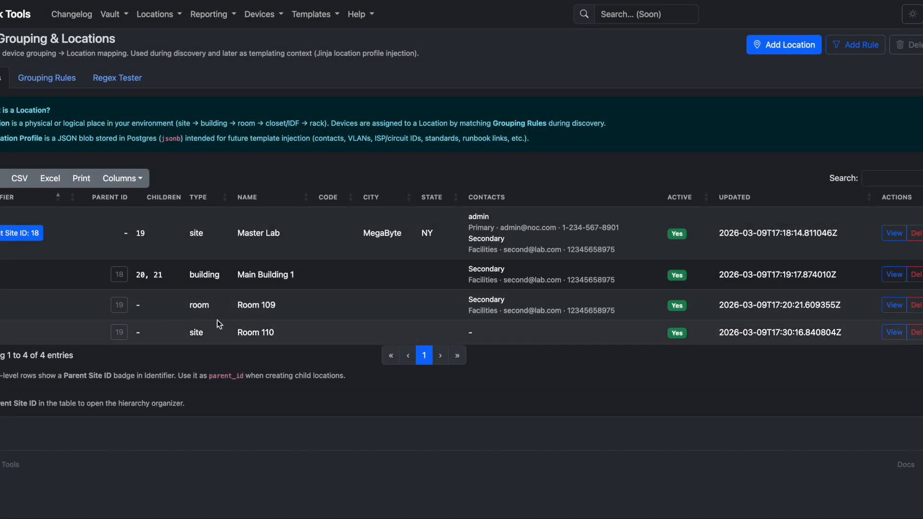
pyautogui.moveTo(287, 328); pyautogui.dragTo(243, 332)
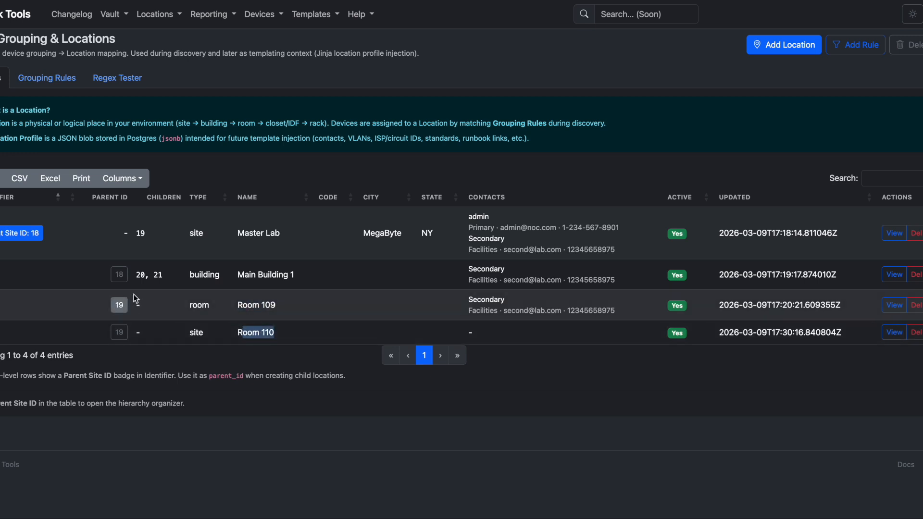
pyautogui.click(0, 280)
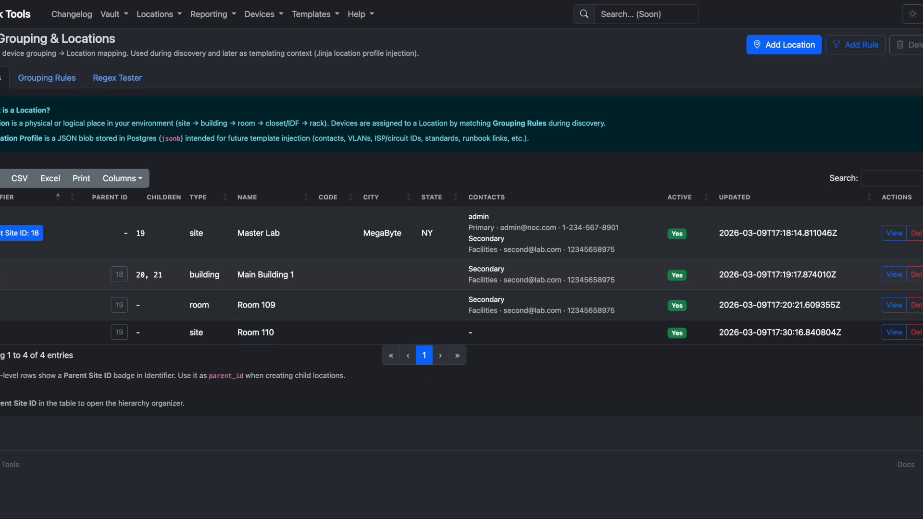
pyautogui.moveTo(166, 275); pyautogui.dragTo(137, 279)
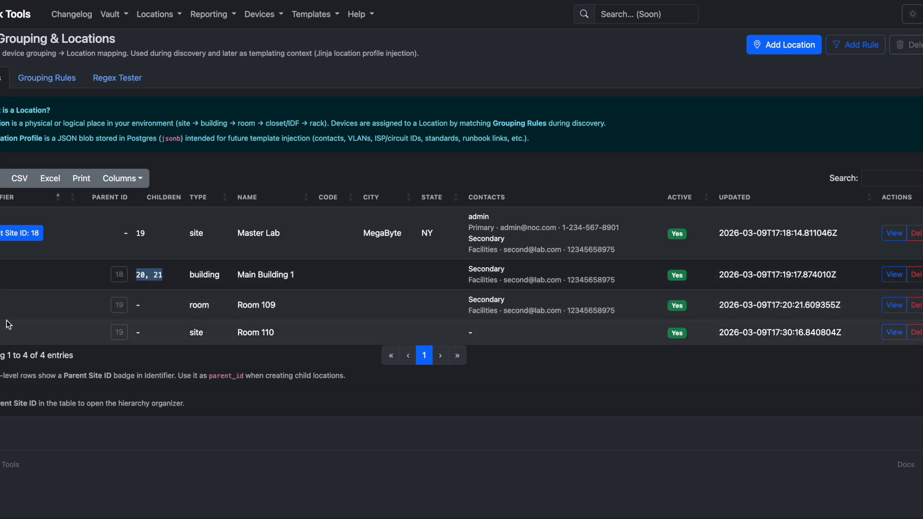
# In Master Lab's tree organizer, move Room 109 below Room 110 and save the order
pyautogui.click(2, 238)
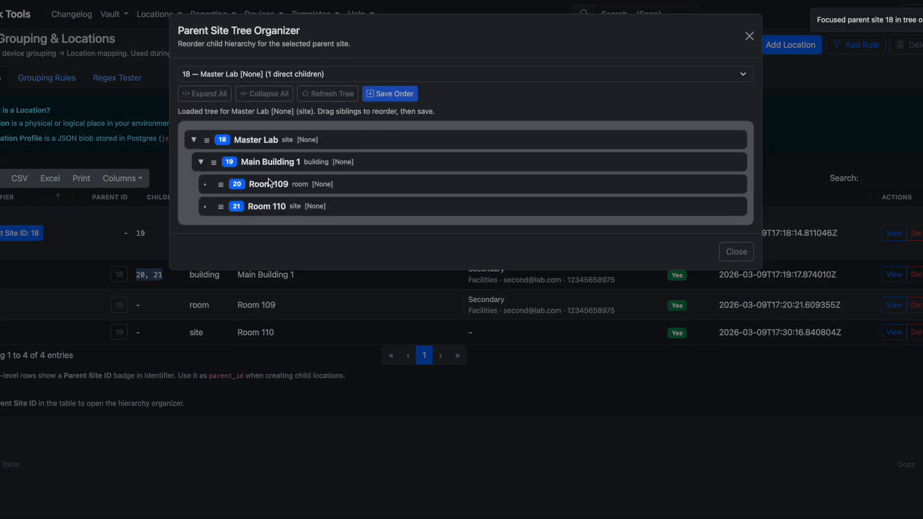
pyautogui.moveTo(223, 184); pyautogui.dragTo(225, 215)
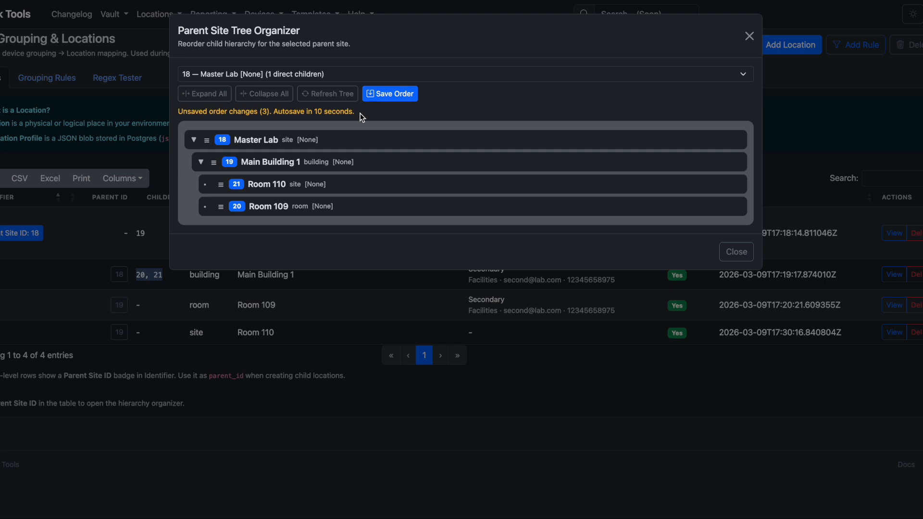
pyautogui.click(398, 95)
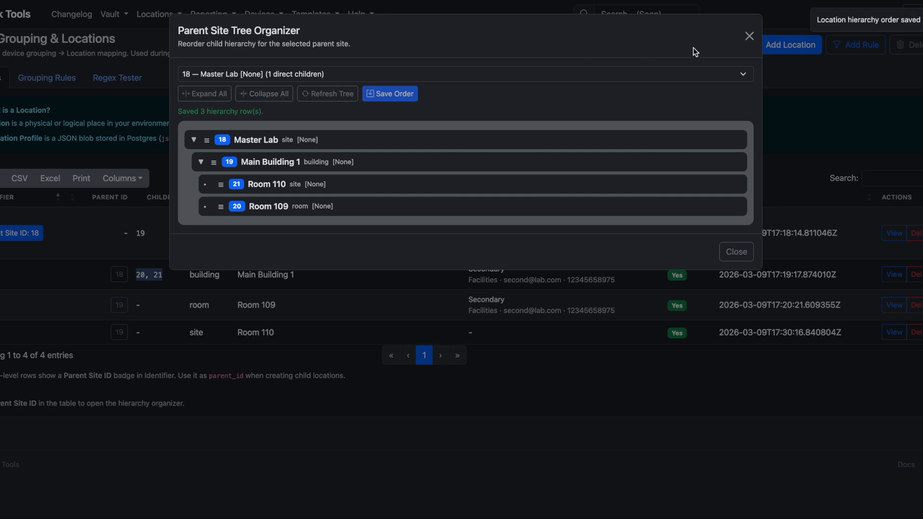
pyautogui.click(749, 36)
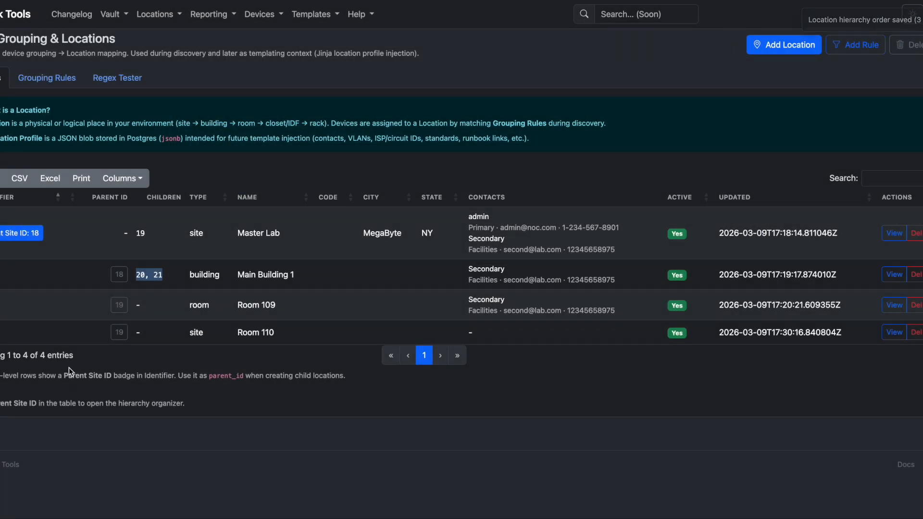
# Reopen the tree organizer to verify the new order, keeping Master Lab as parent site
pyautogui.click(20, 233)
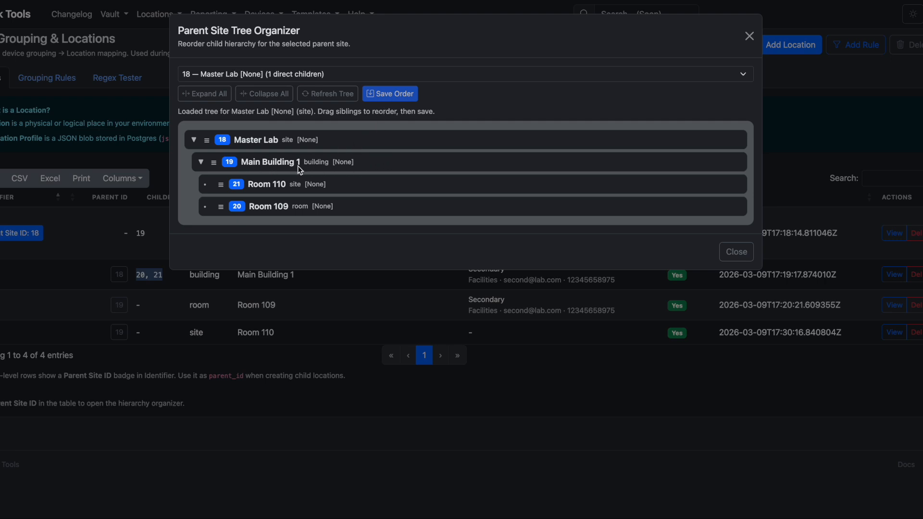
pyautogui.click(368, 74)
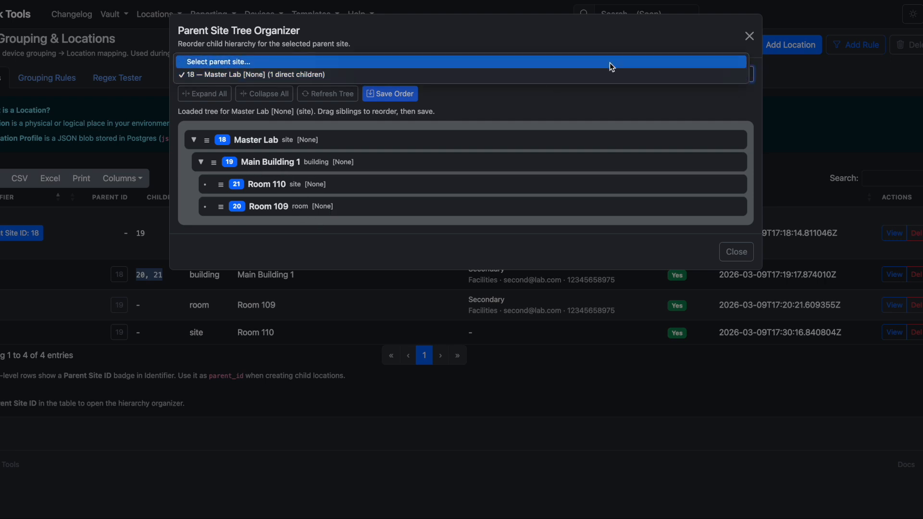
pyautogui.click(751, 39)
pyautogui.click(751, 39)
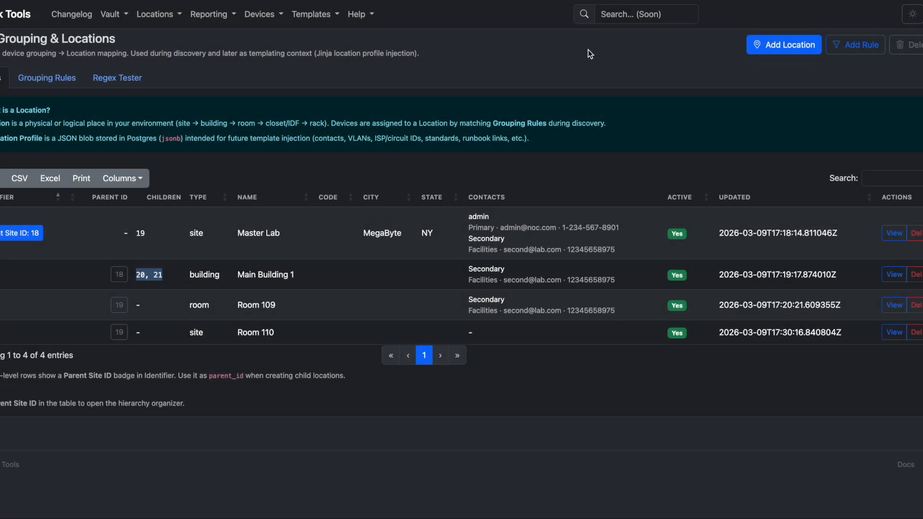